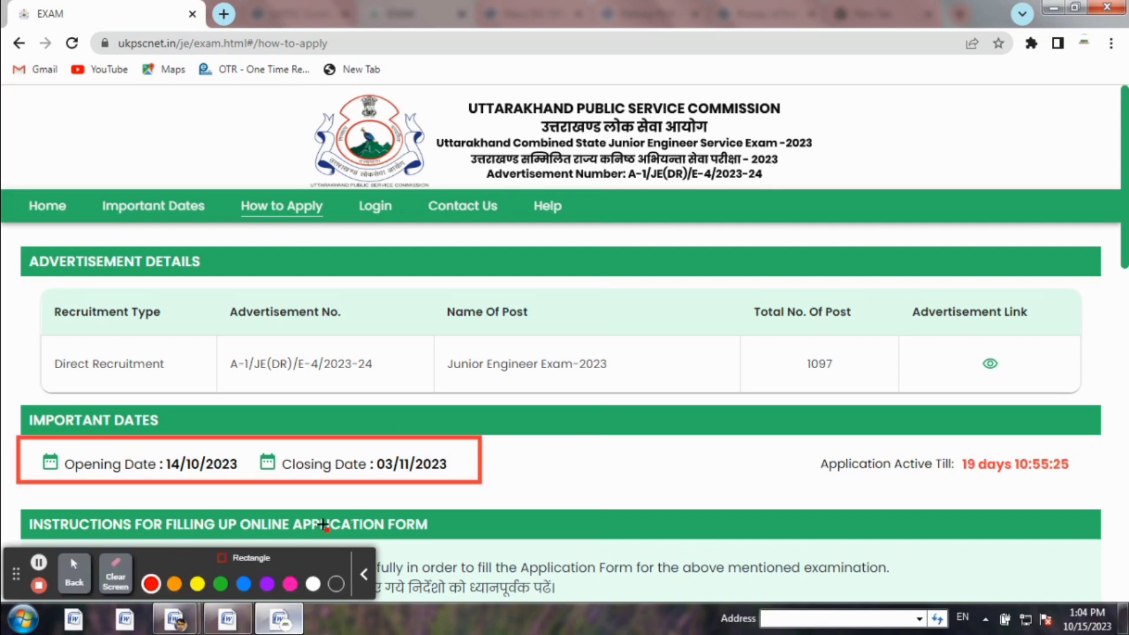
Zoom the How to Apply page to 110% and scroll through the JE 2023 instructions to Apply Now
click(114, 579)
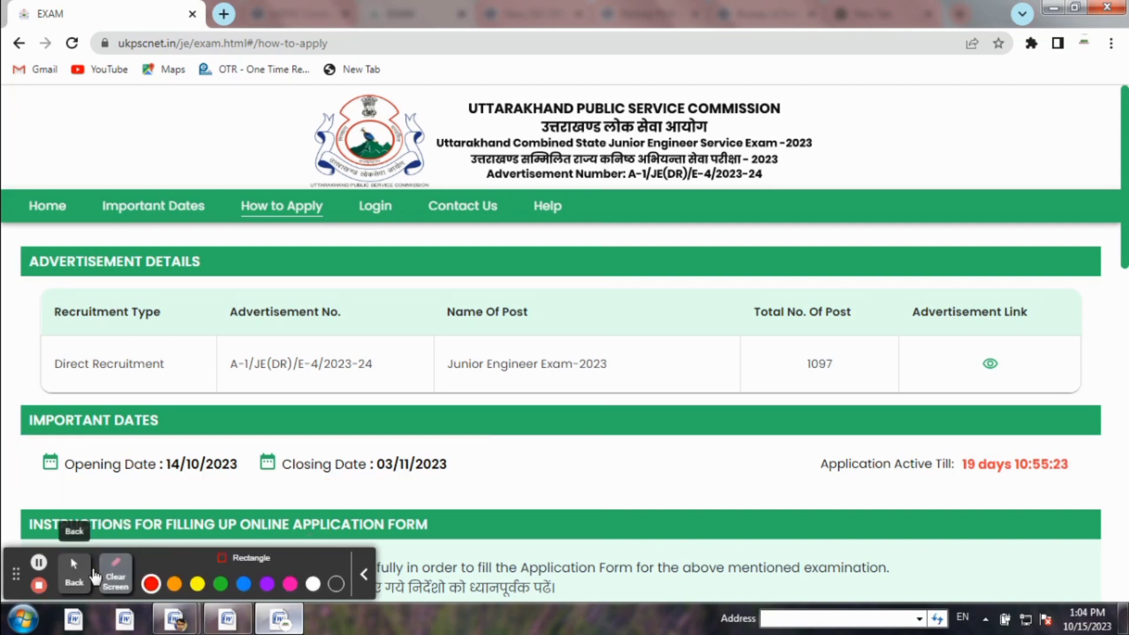
click(74, 567)
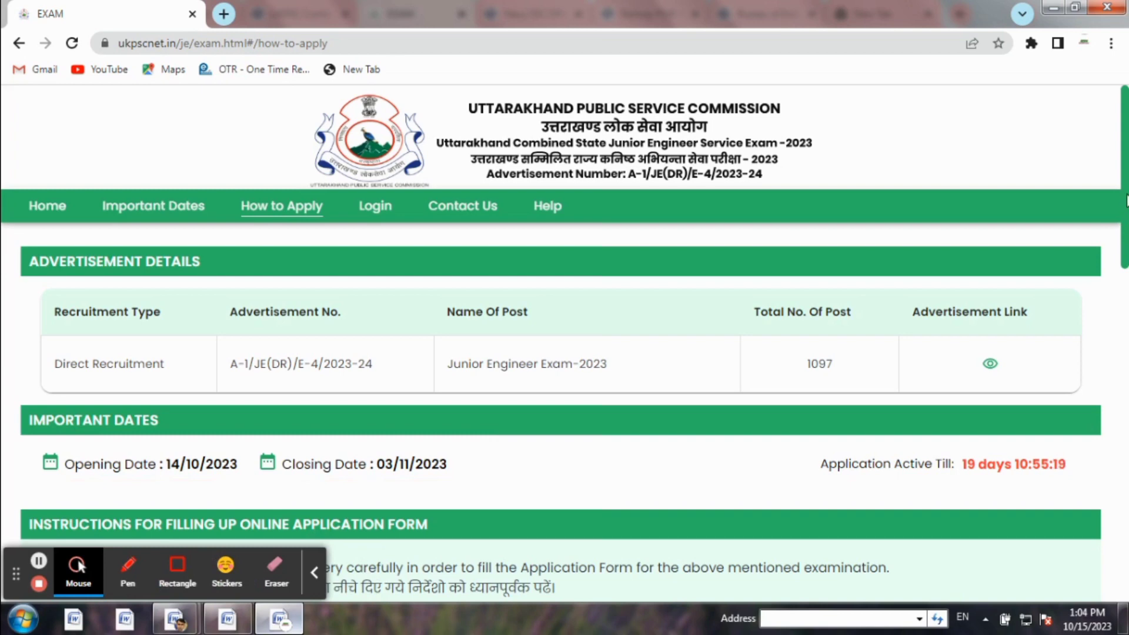
drag(1123, 195, 1126, 264)
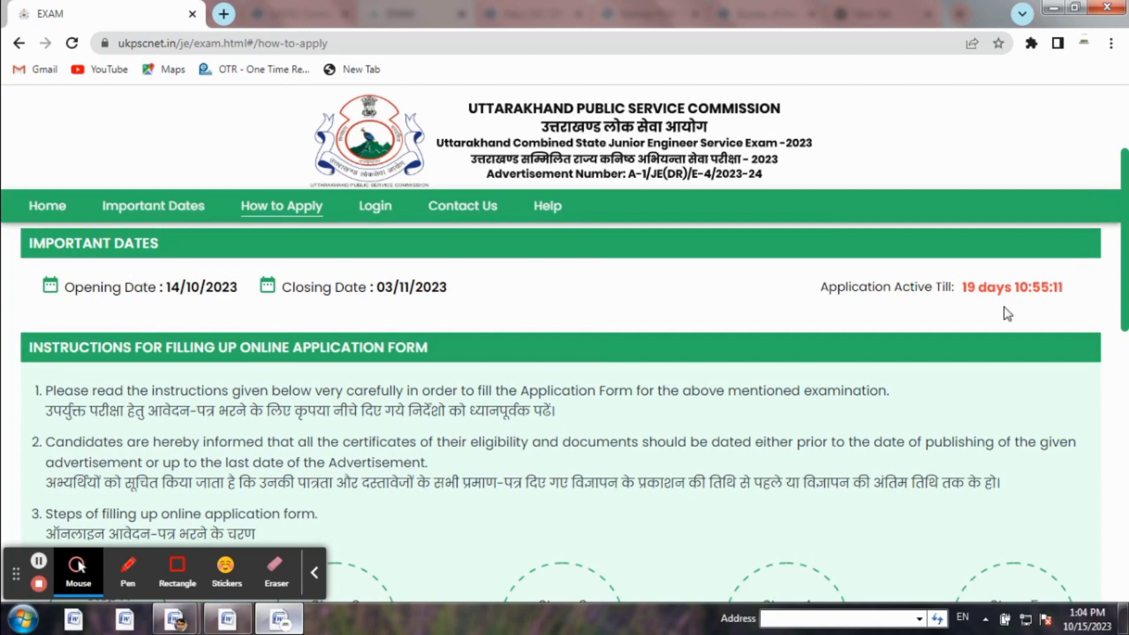
key(ctrl+plus)
key(ctrl+plus)
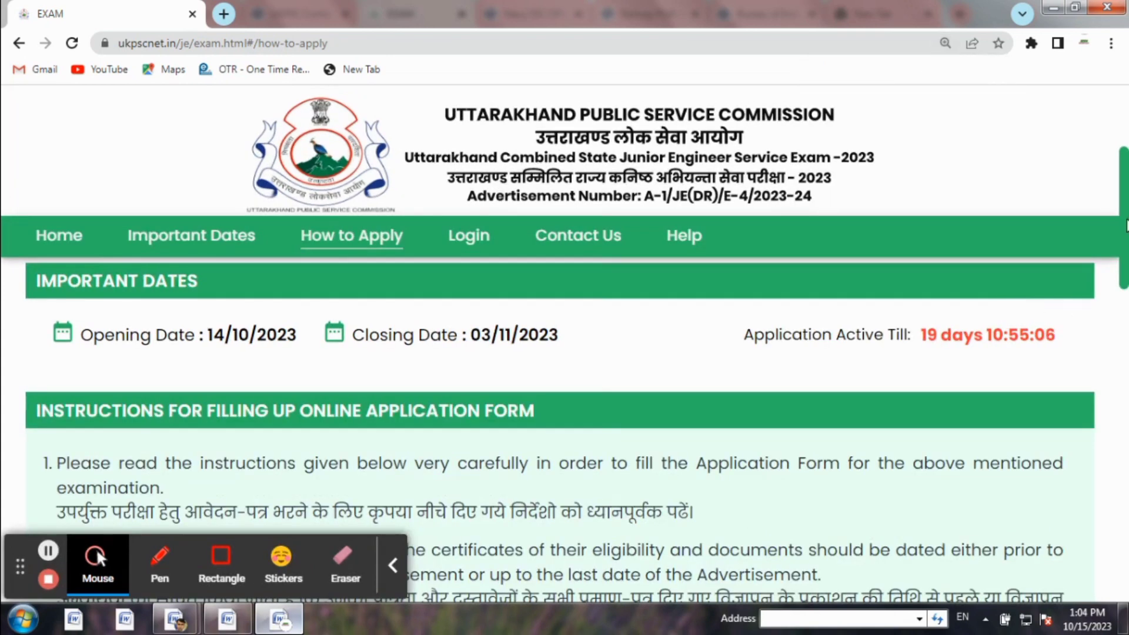
drag(1124, 217, 1124, 489)
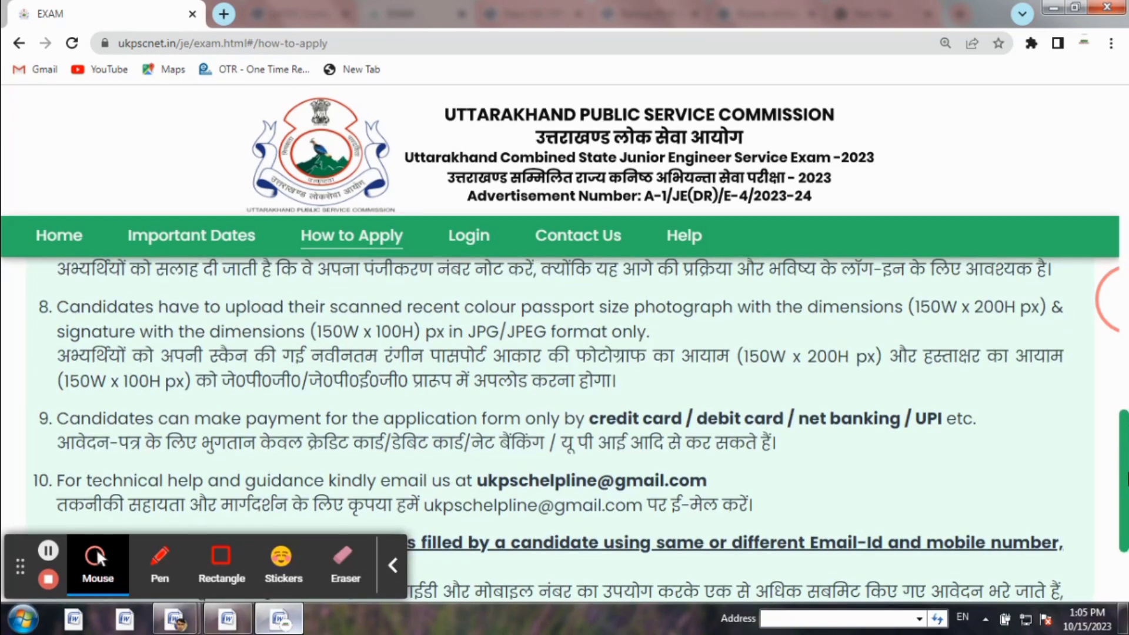
drag(1126, 479, 1124, 554)
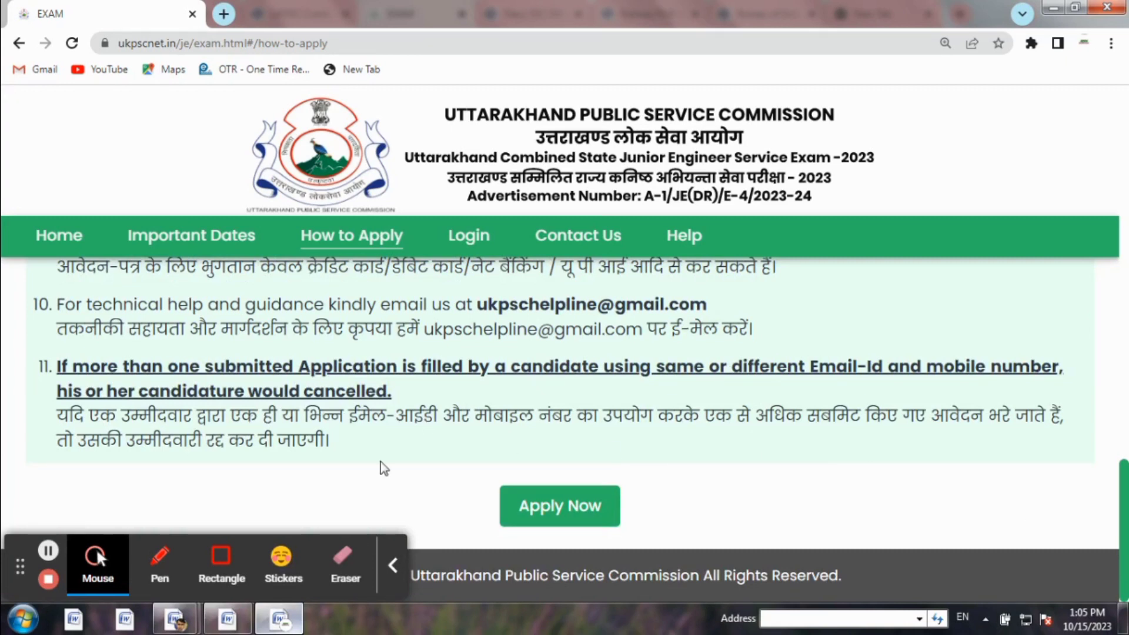
Start the JE 2023 application, opening the Basic Information form at Personal Information
click(217, 564)
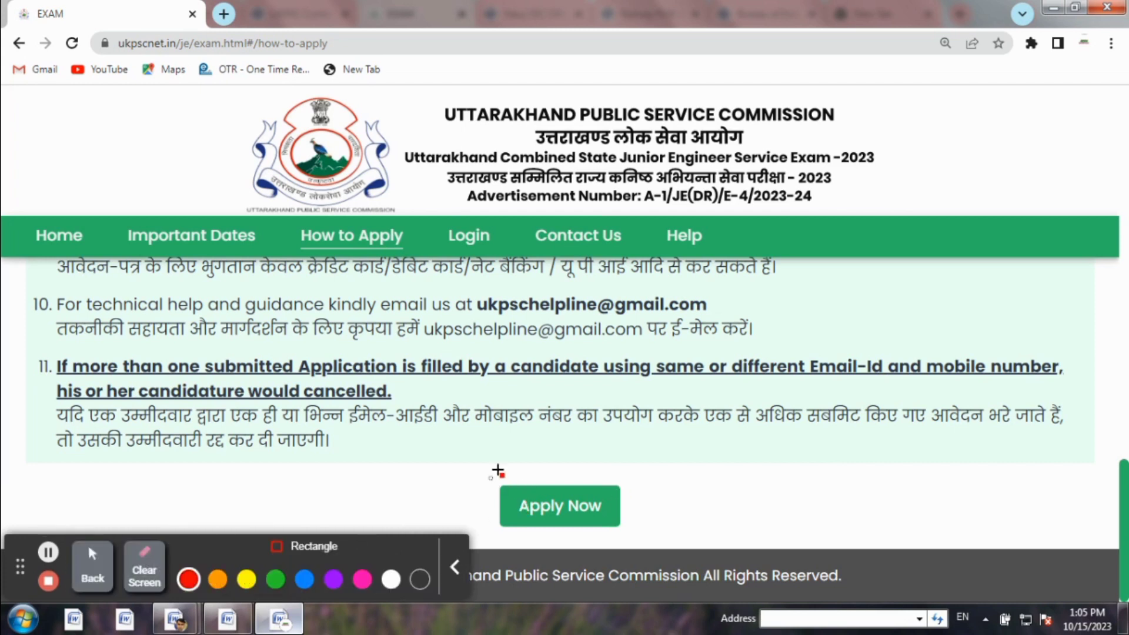
mouse_move(490, 477)
mouse_down()
mouse_move(584, 521)
mouse_move(629, 528)
mouse_up()
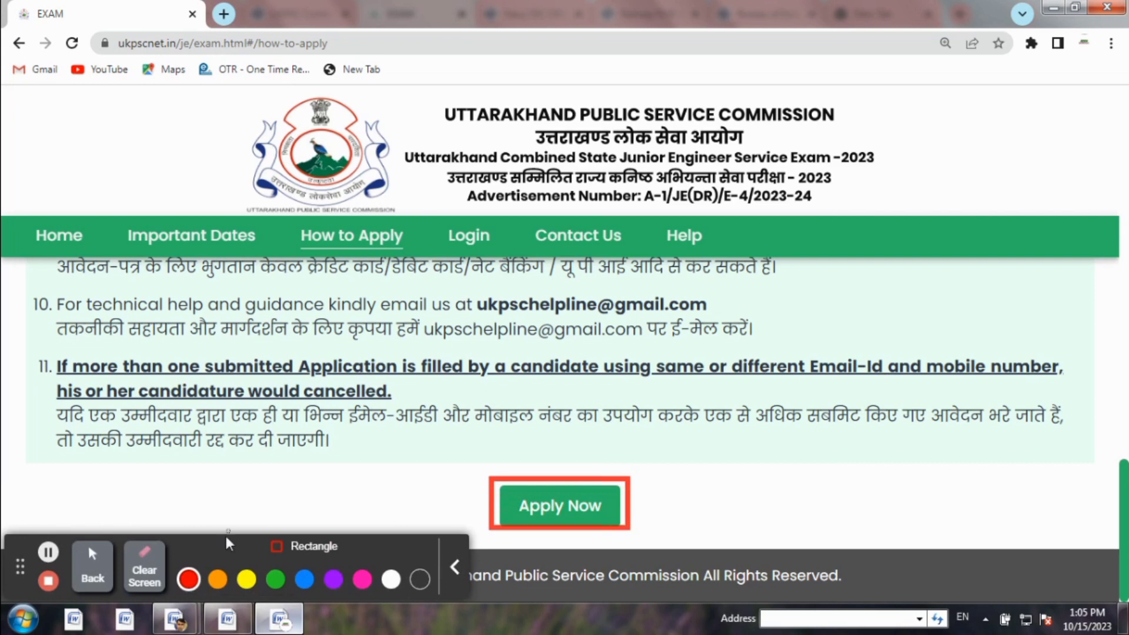
click(144, 568)
click(93, 567)
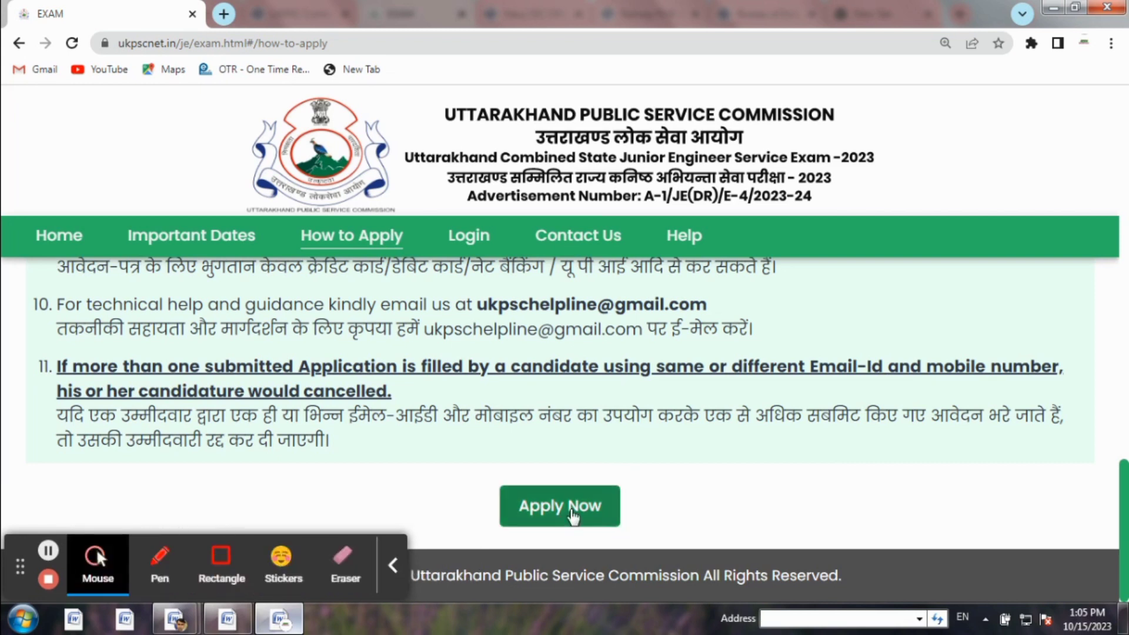
click(574, 516)
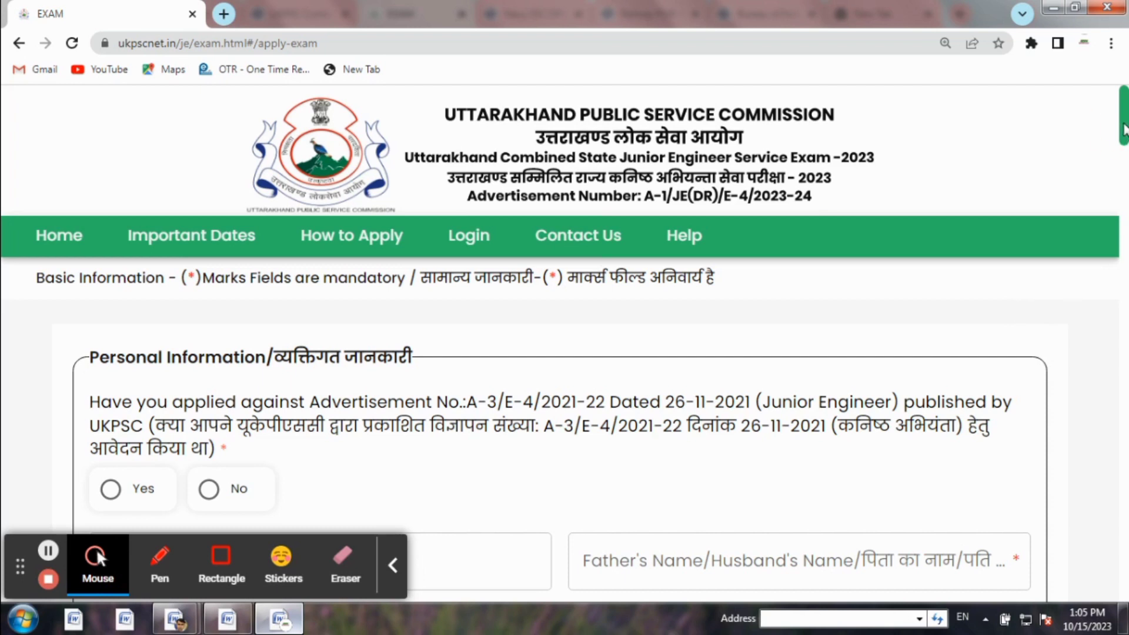
Answer No to the previous advertisement A-3/E-4/2021-22 question
click(1123, 129)
drag(1122, 130, 1122, 134)
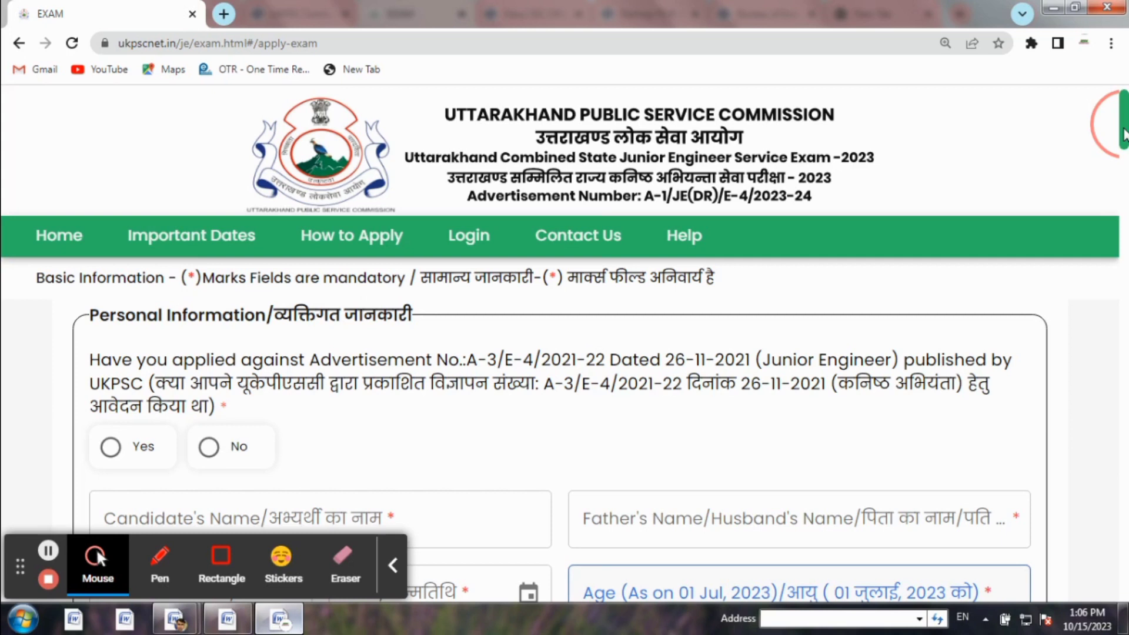
drag(1123, 134, 1123, 138)
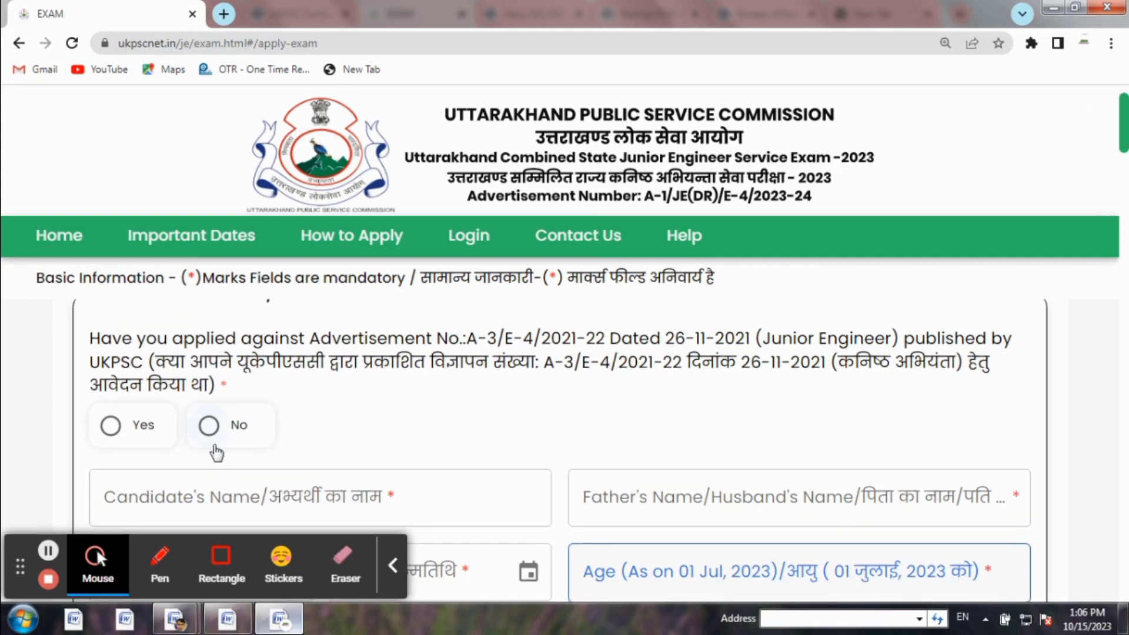
click(216, 424)
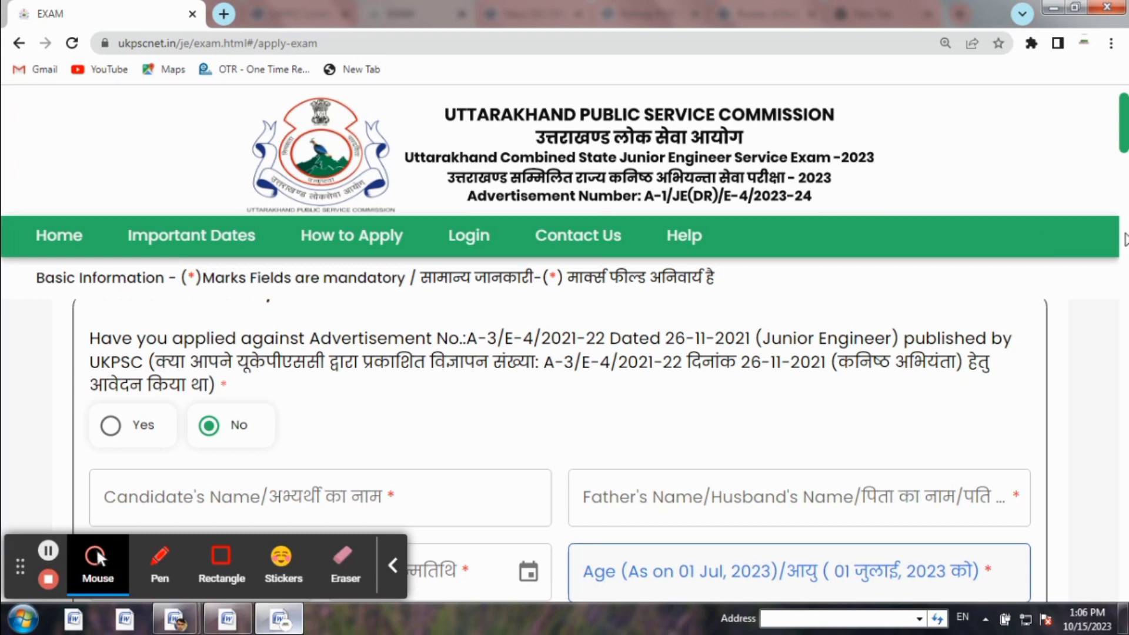
Move down to the candidate, parent, date of birth, age and marital-status fields
drag(1127, 126, 1127, 134)
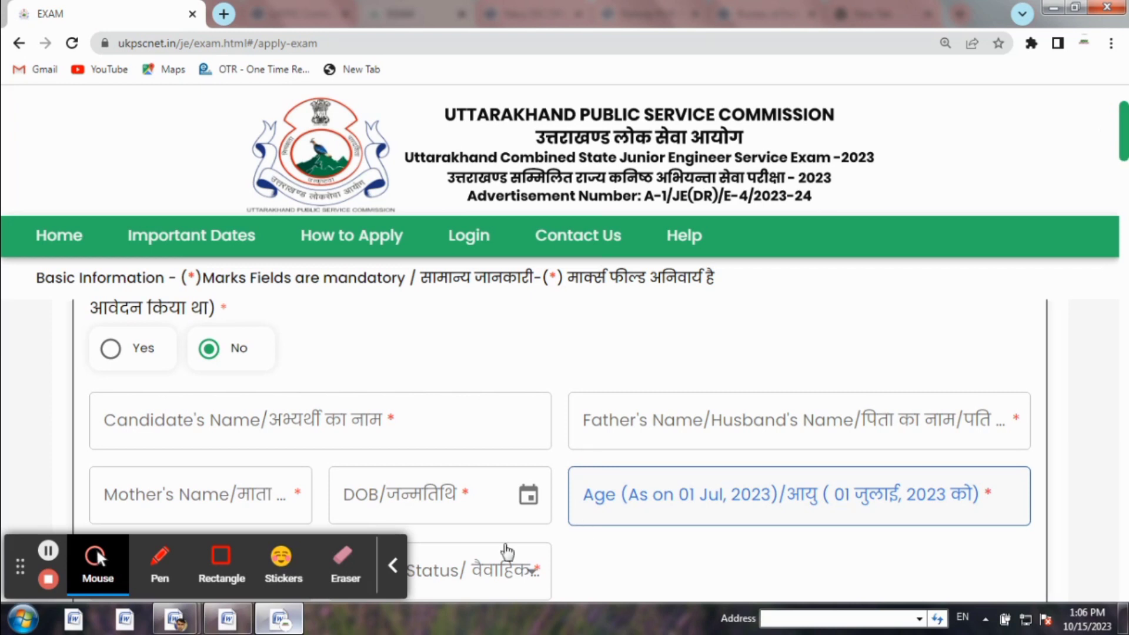
click(221, 559)
drag(161, 412, 244, 426)
drag(680, 423, 801, 428)
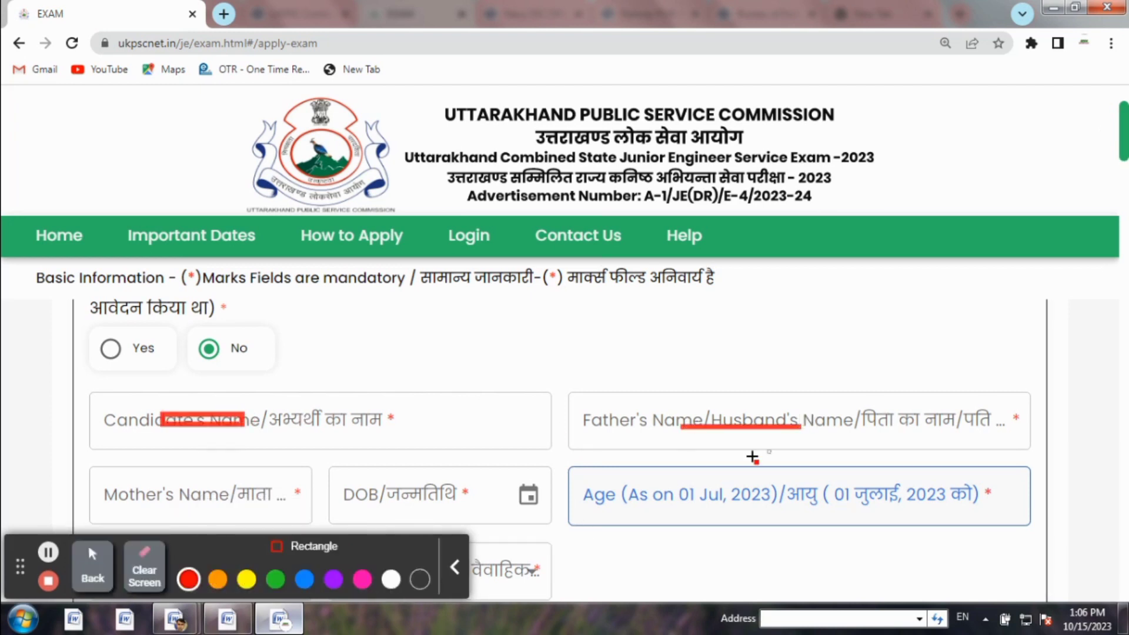
drag(153, 488, 180, 497)
drag(395, 487, 464, 495)
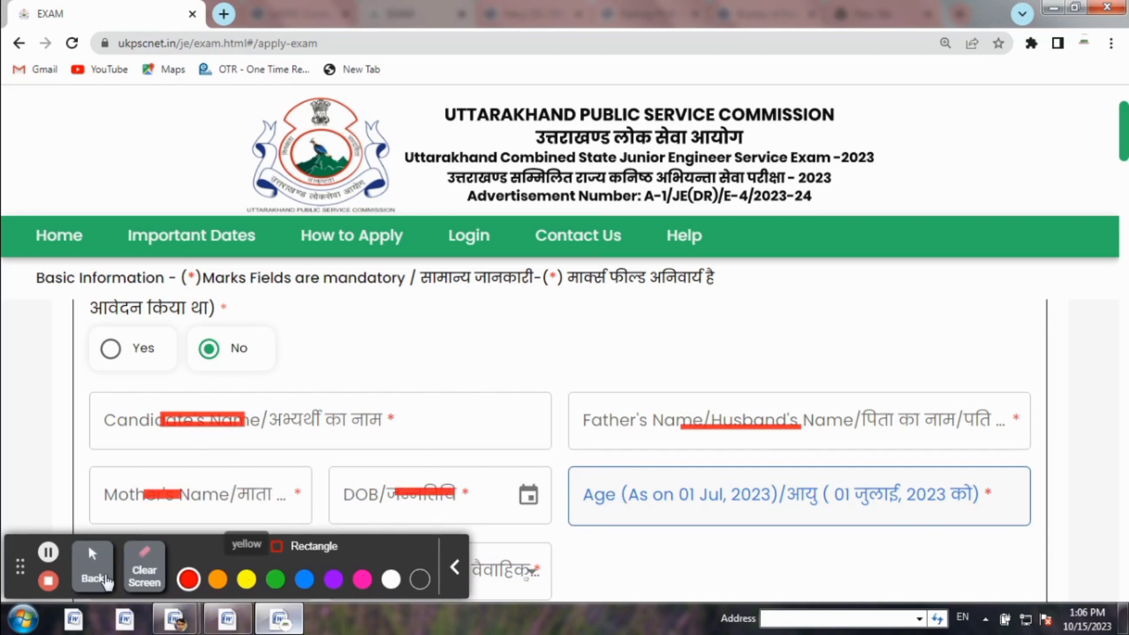
click(126, 570)
click(93, 564)
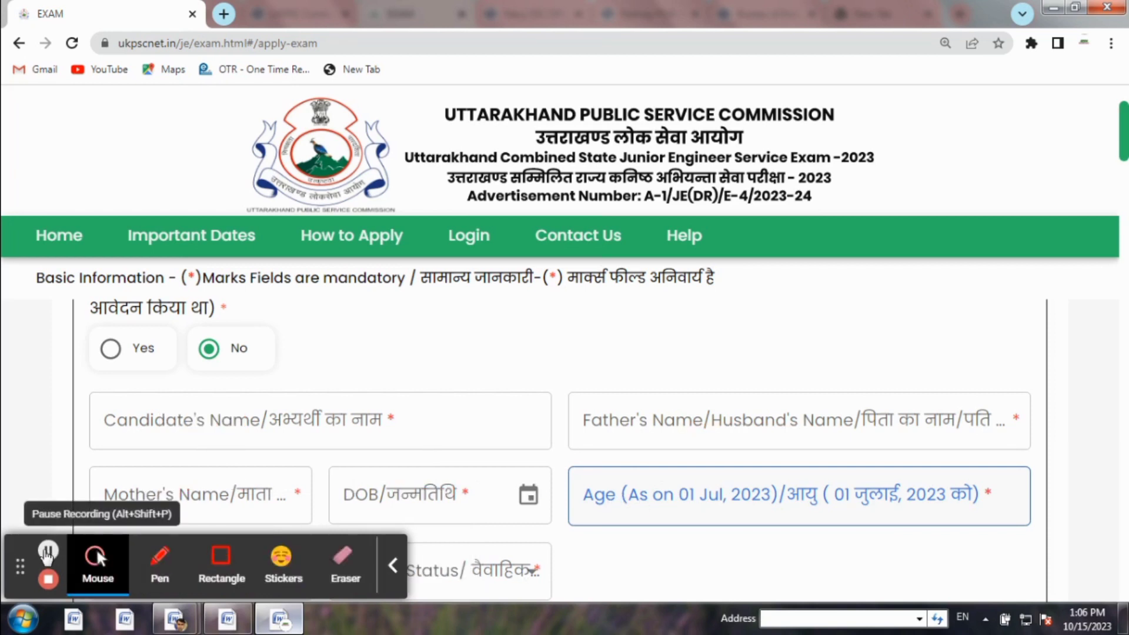
scroll(200, 418, down, 3)
Choose Male for Gender and Unmarried for Marital Status, then move to Required Eligibility
click(200, 419)
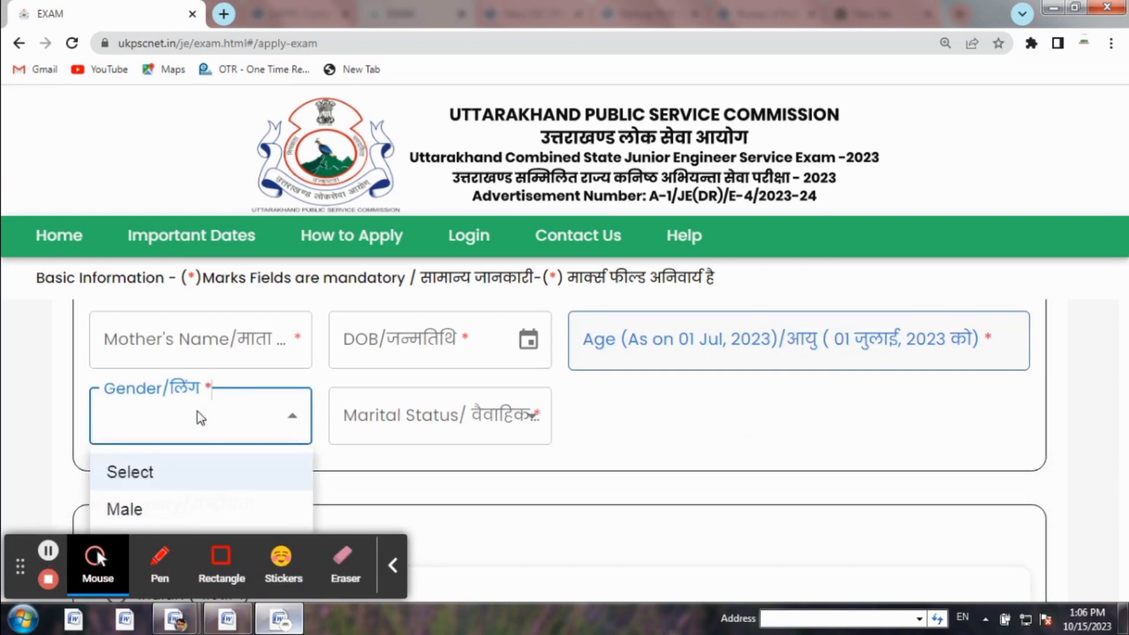
click(115, 511)
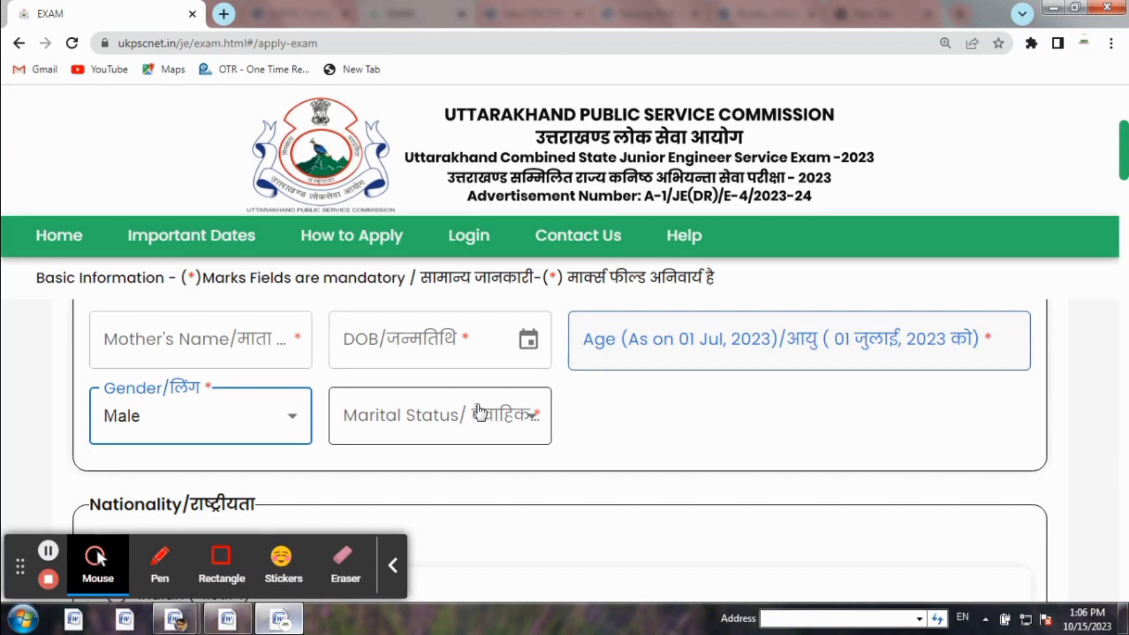
click(479, 414)
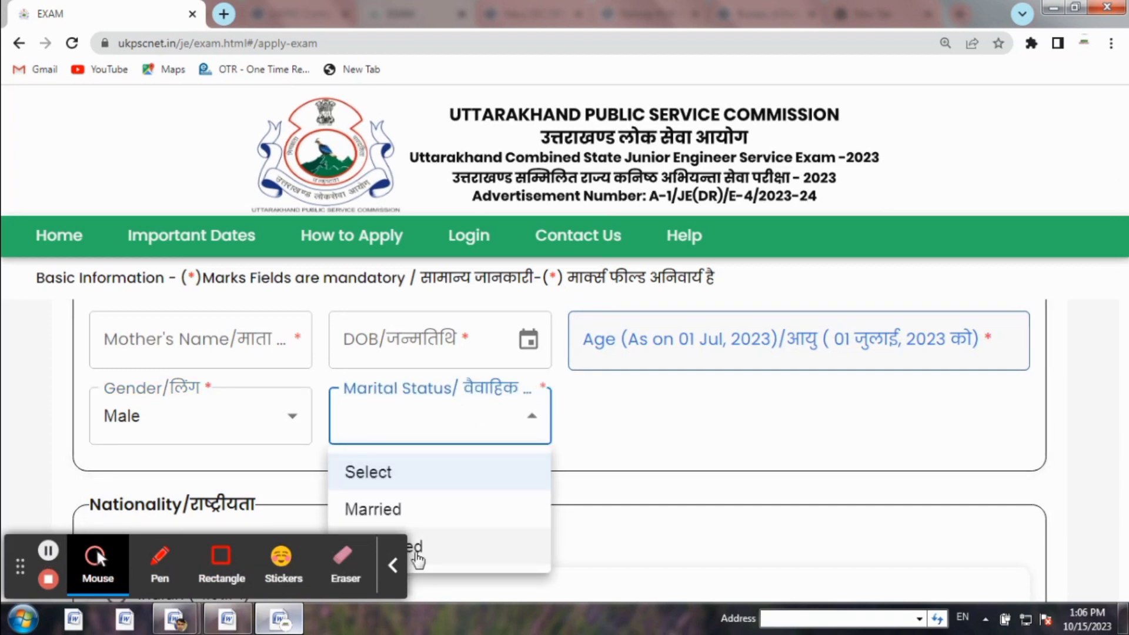
click(393, 565)
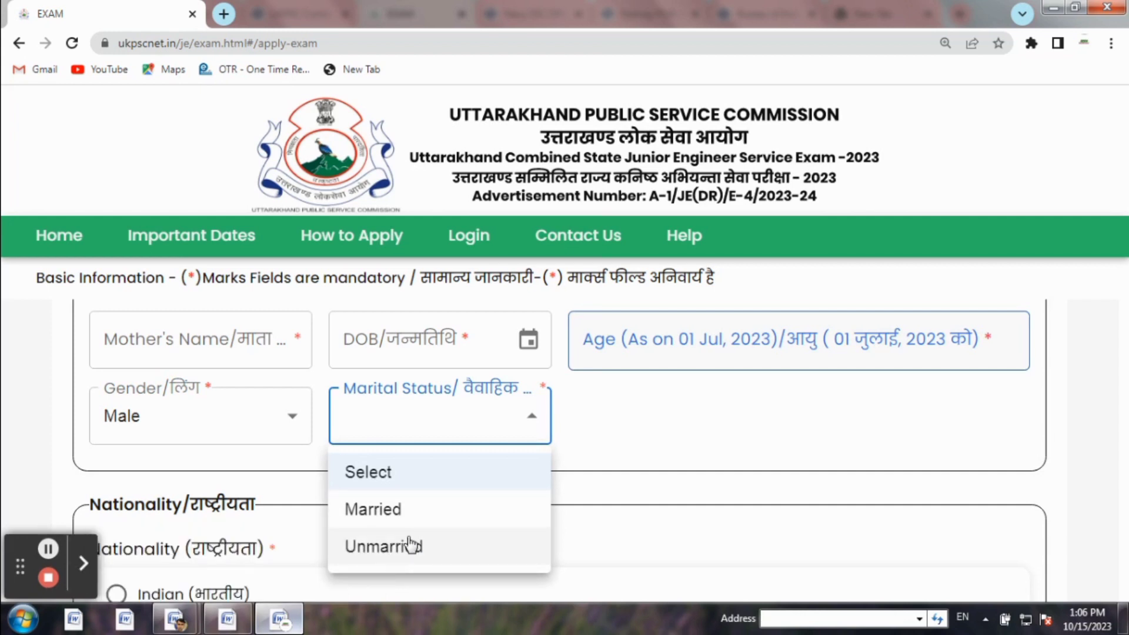
click(410, 545)
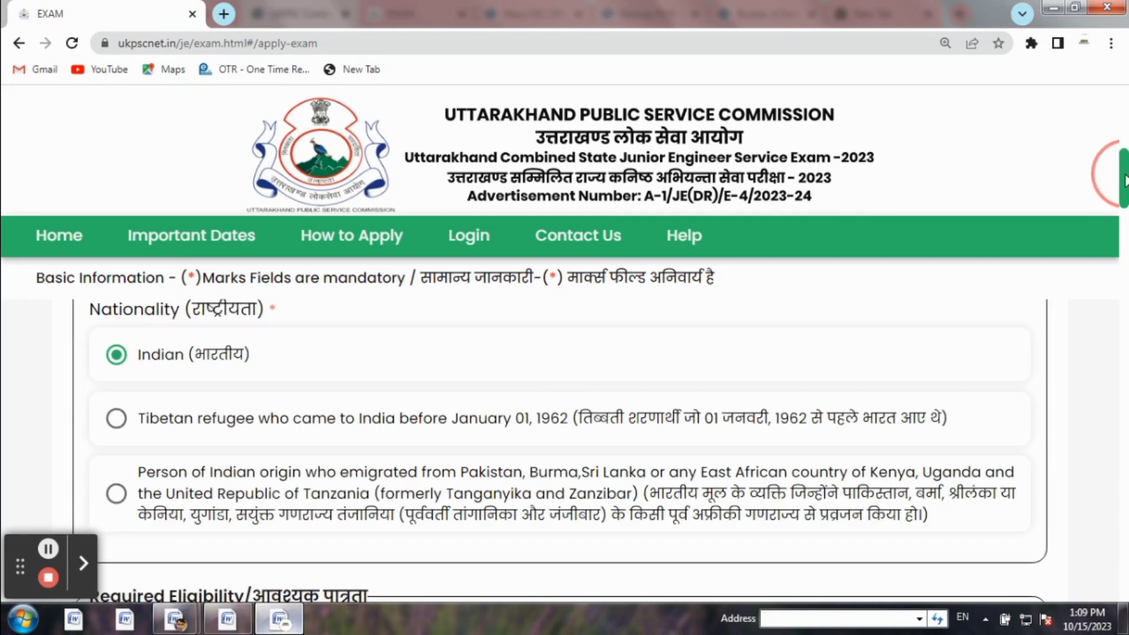
drag(1122, 180, 1123, 207)
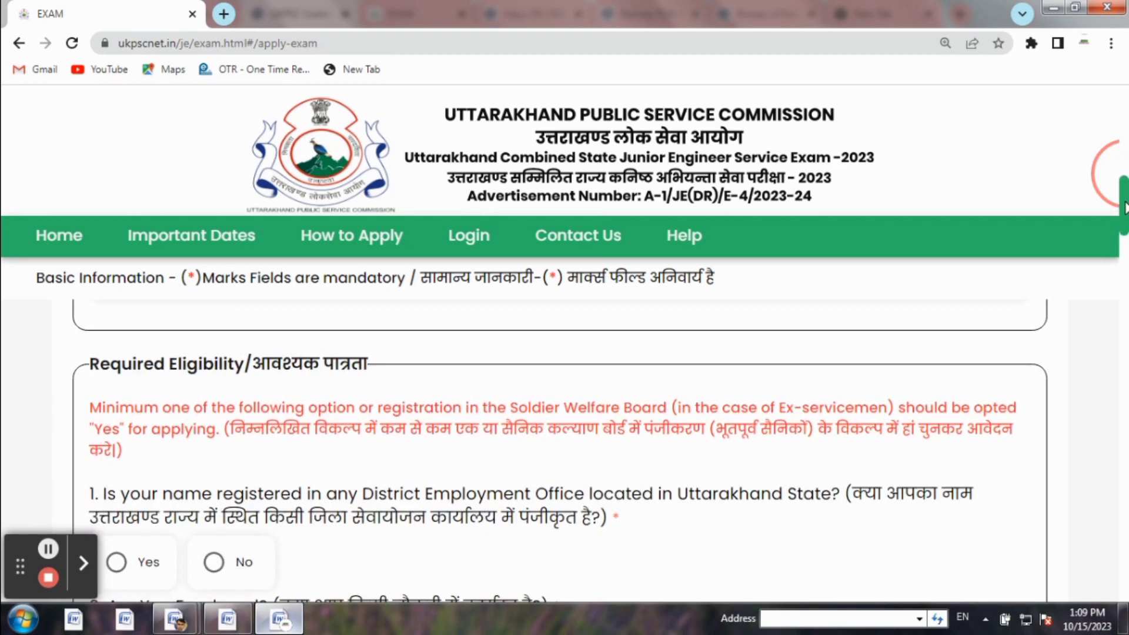
Answer No to employment office registration and current employment, Yes to Uttarakhand school exams
drag(1123, 207, 1123, 212)
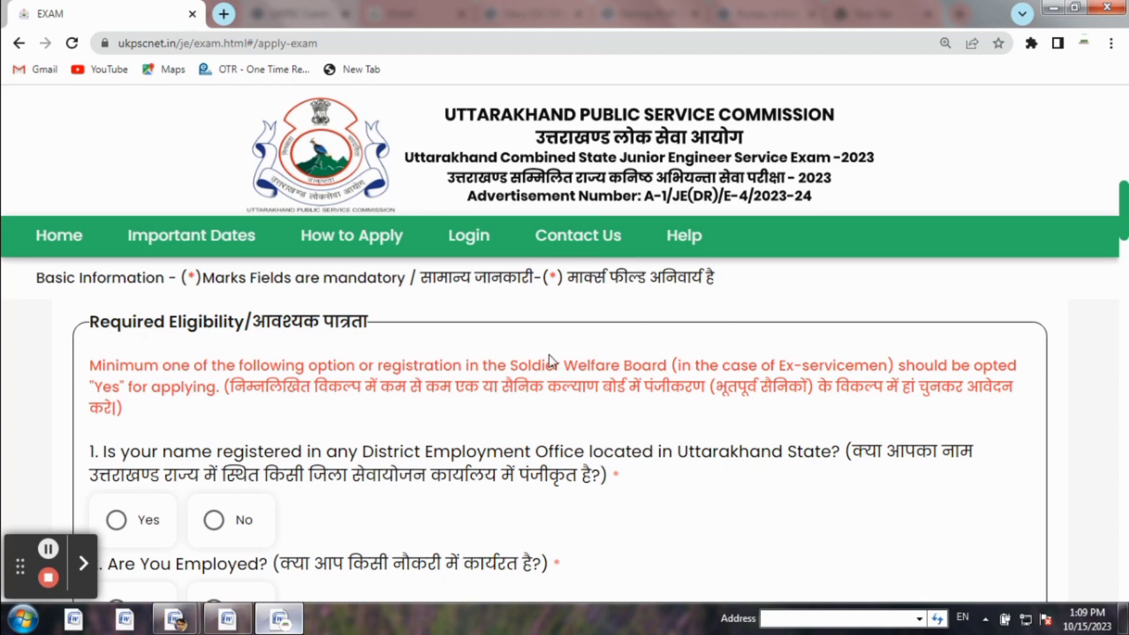
click(211, 520)
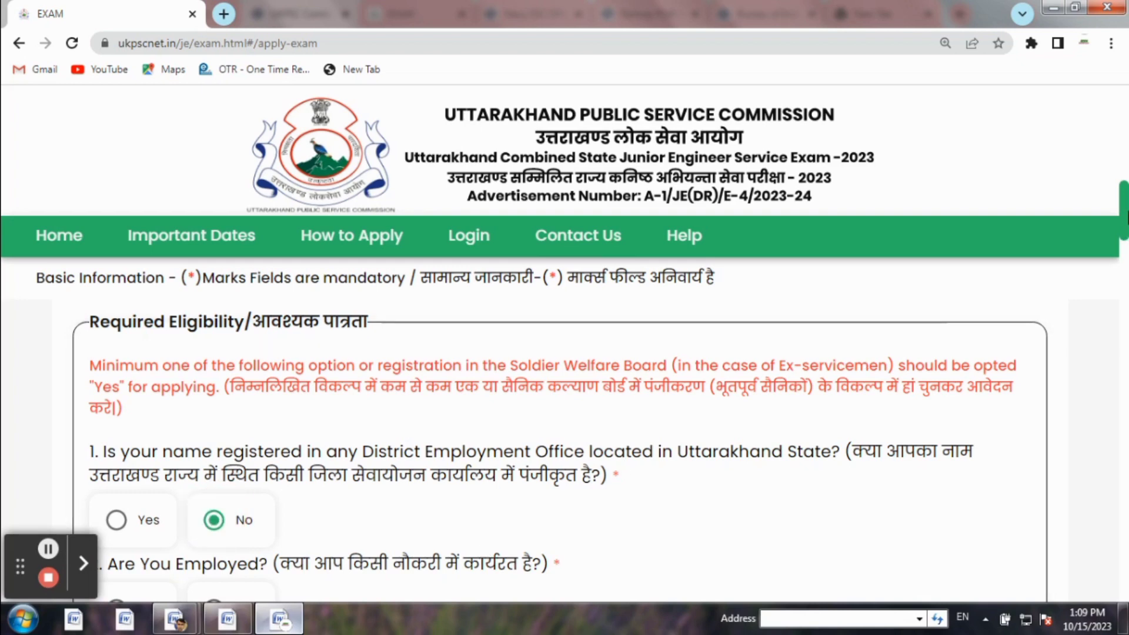
drag(1123, 211, 1122, 233)
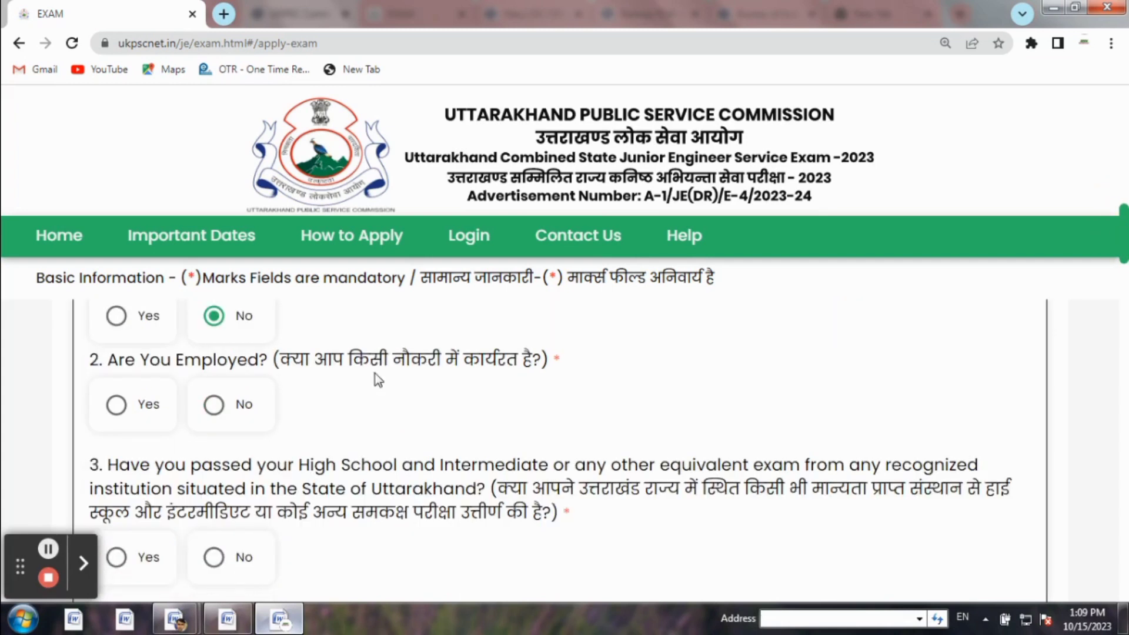
click(215, 405)
drag(1127, 238, 1128, 249)
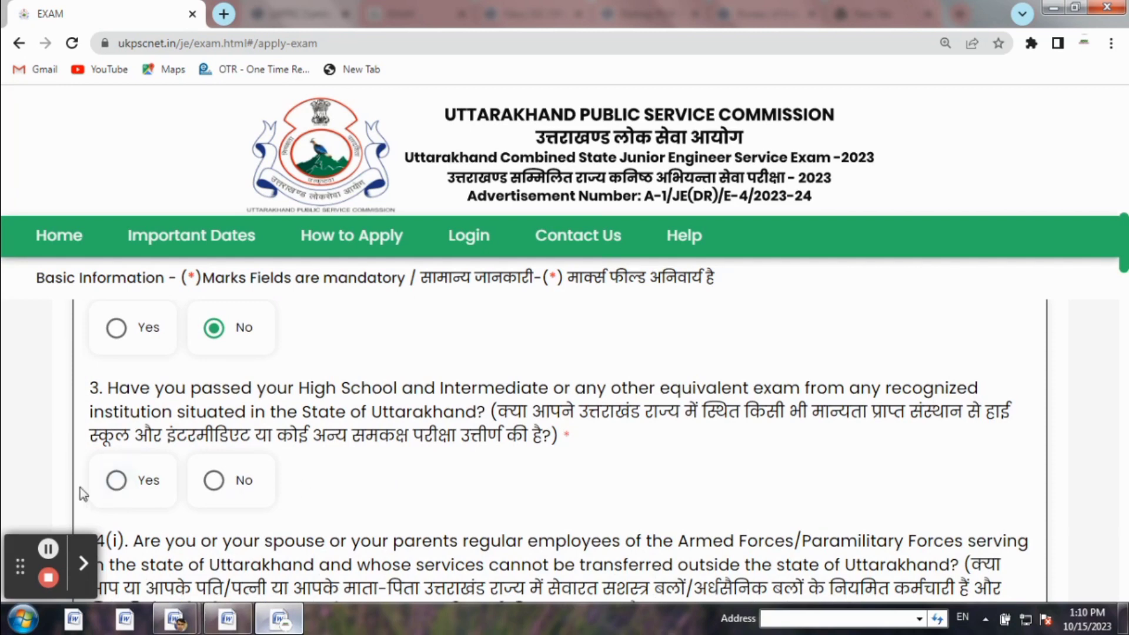
click(111, 483)
drag(1128, 246, 1127, 262)
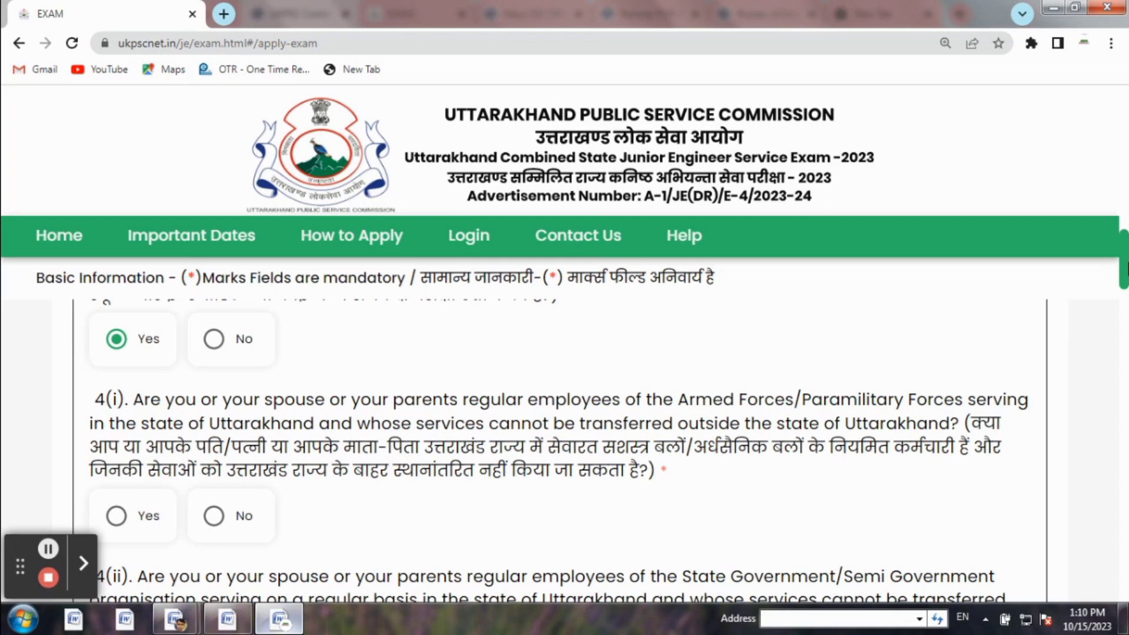
Answer No to questions 4(iii) and 5(i), then scroll down to Domicile Details
drag(1127, 287, 1127, 311)
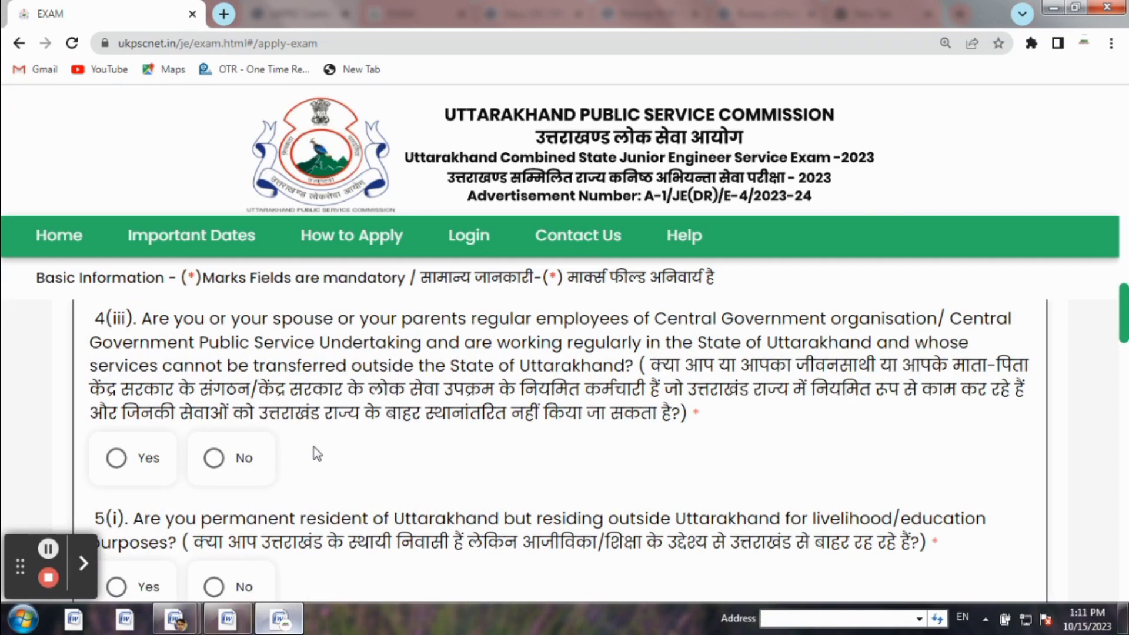
click(214, 461)
drag(1128, 318, 1128, 328)
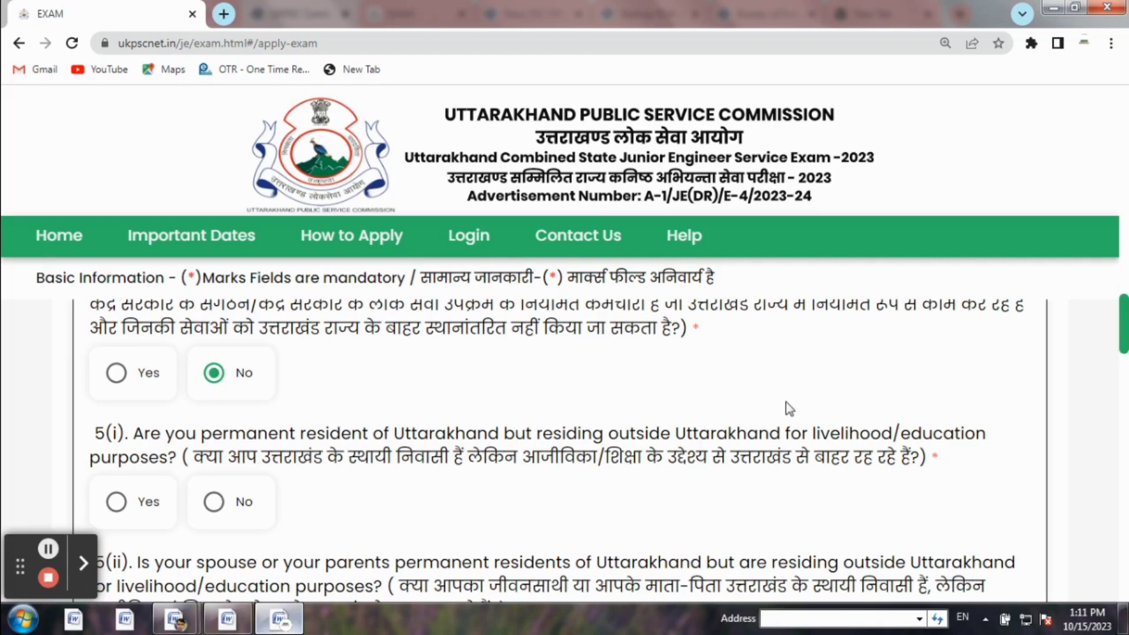
click(213, 503)
drag(1123, 322, 1124, 342)
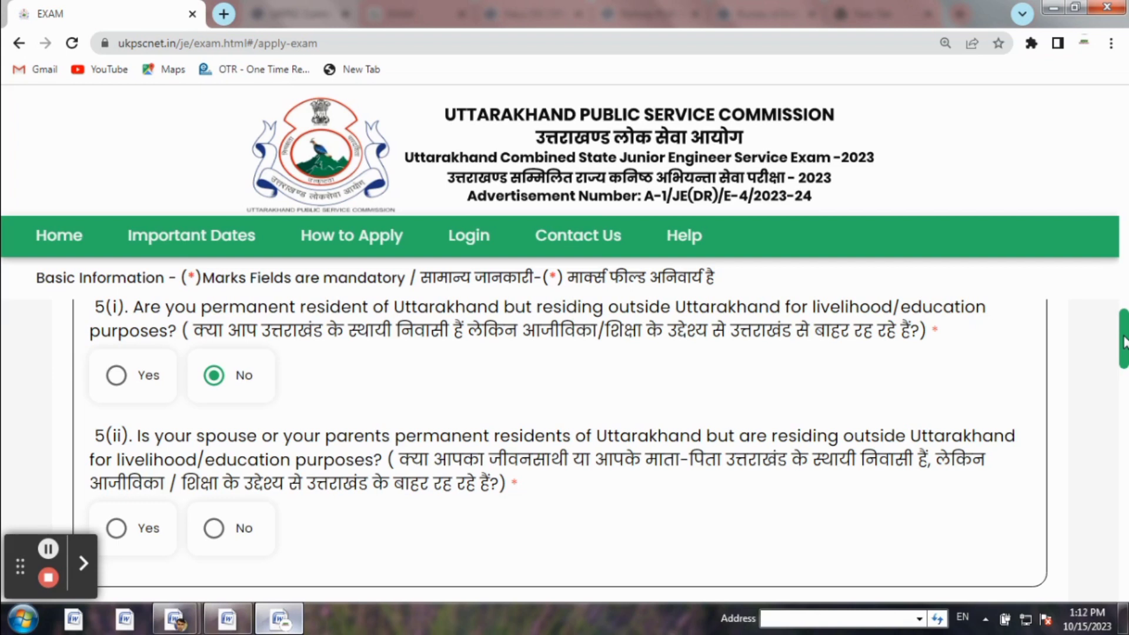
drag(1122, 341, 1123, 373)
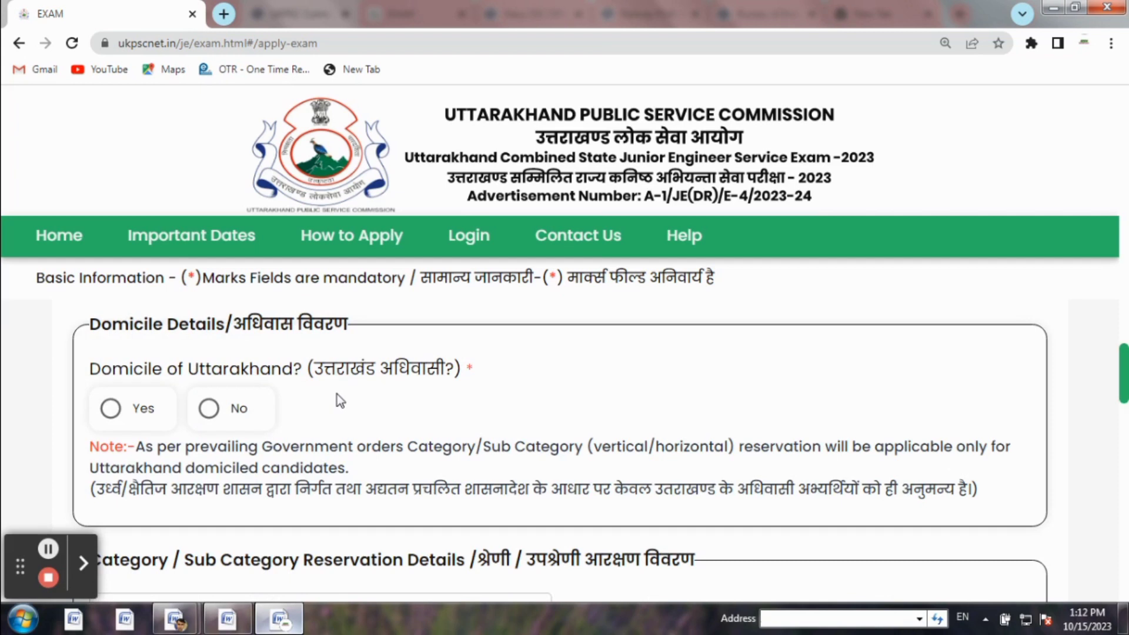
Mark Domicile of Uttarakhand as Yes and scroll to the Category reservation section
click(110, 410)
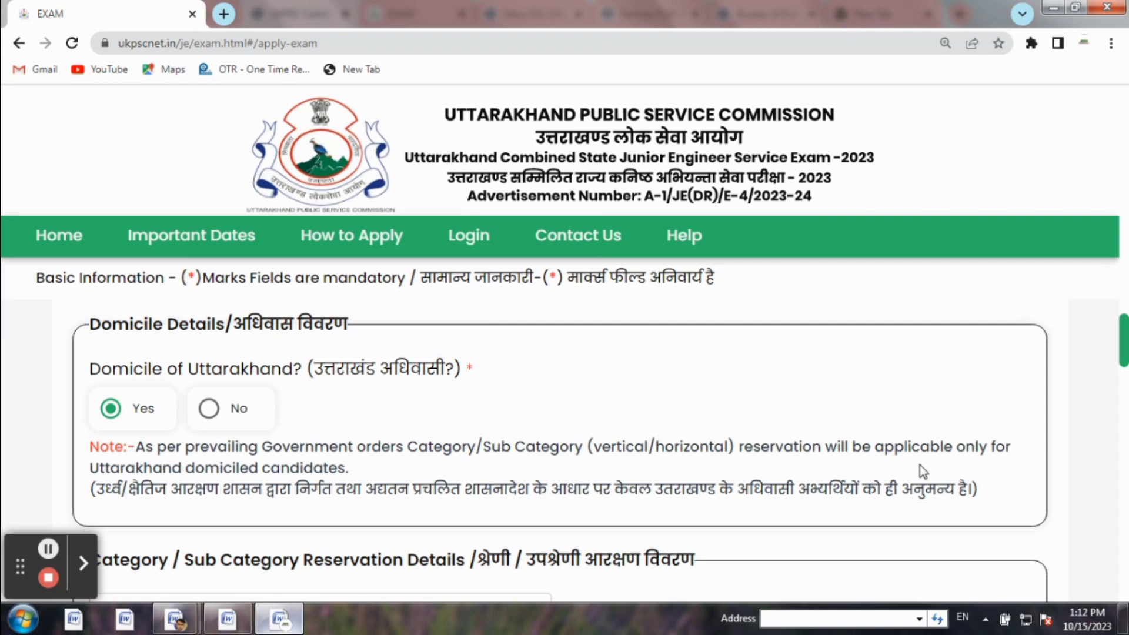
click(1124, 338)
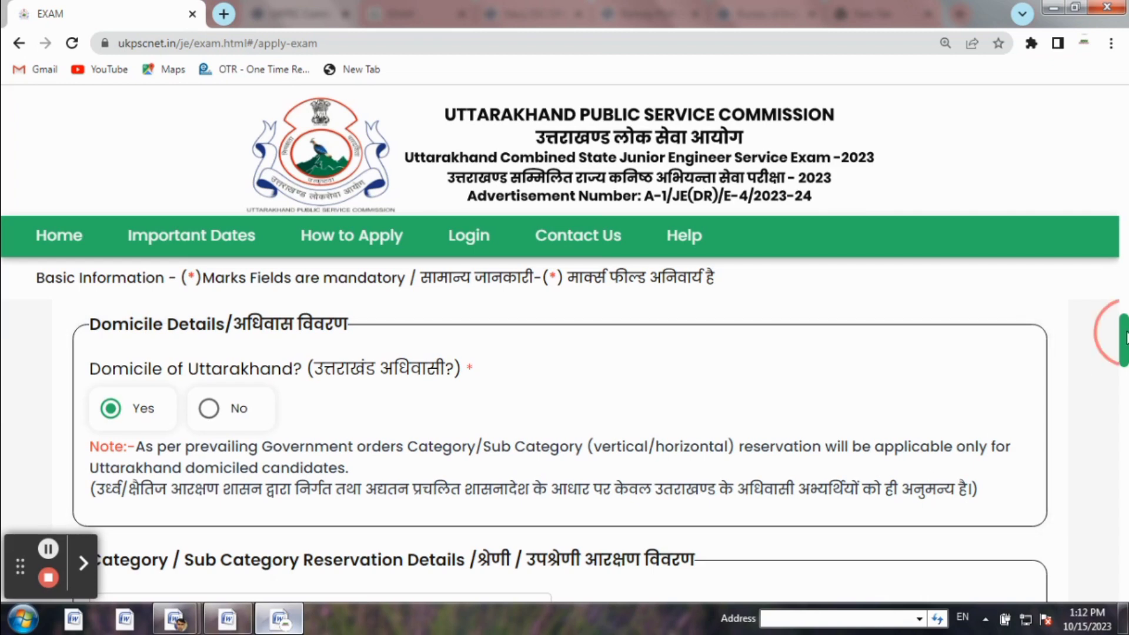
drag(1124, 337, 1124, 364)
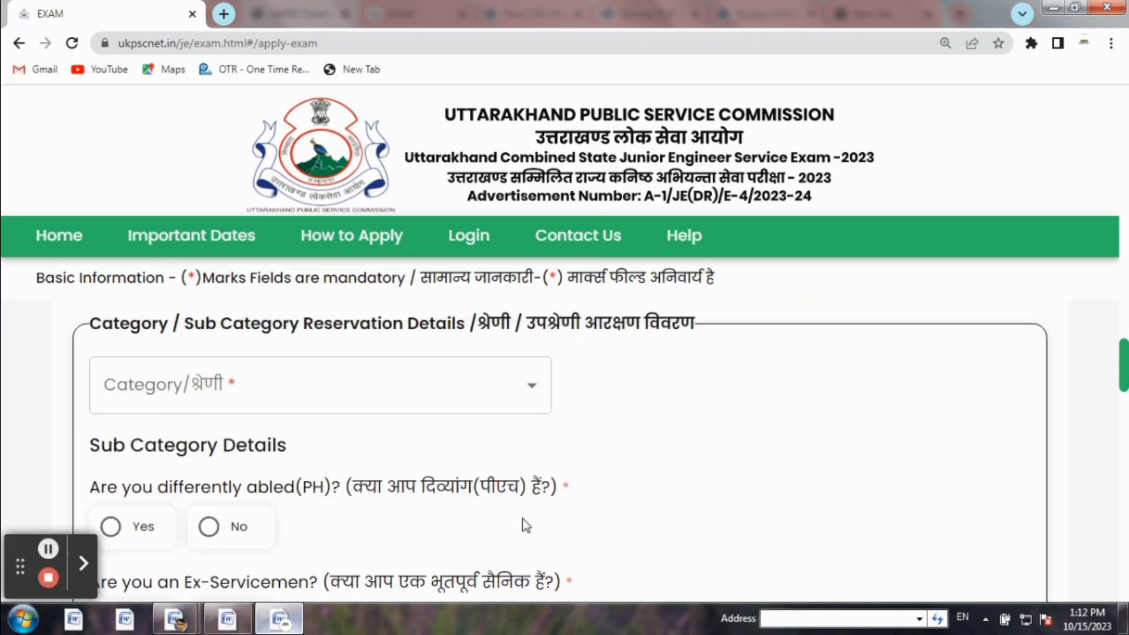
Select OBC as the category and Tehsildar as the certificate issuing authority
click(391, 390)
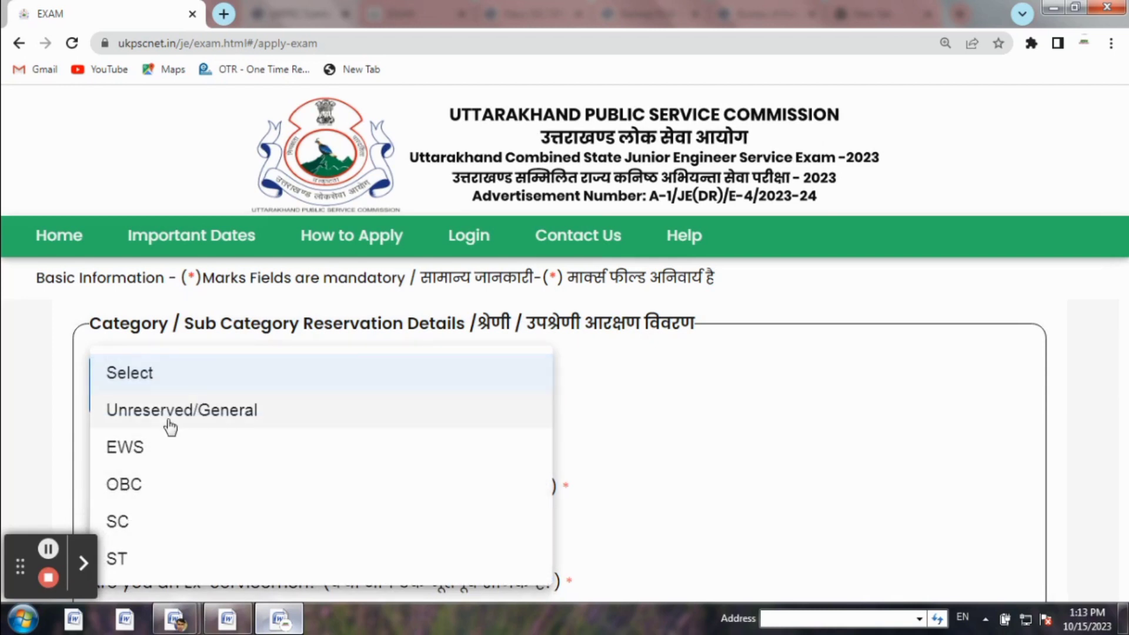
click(134, 488)
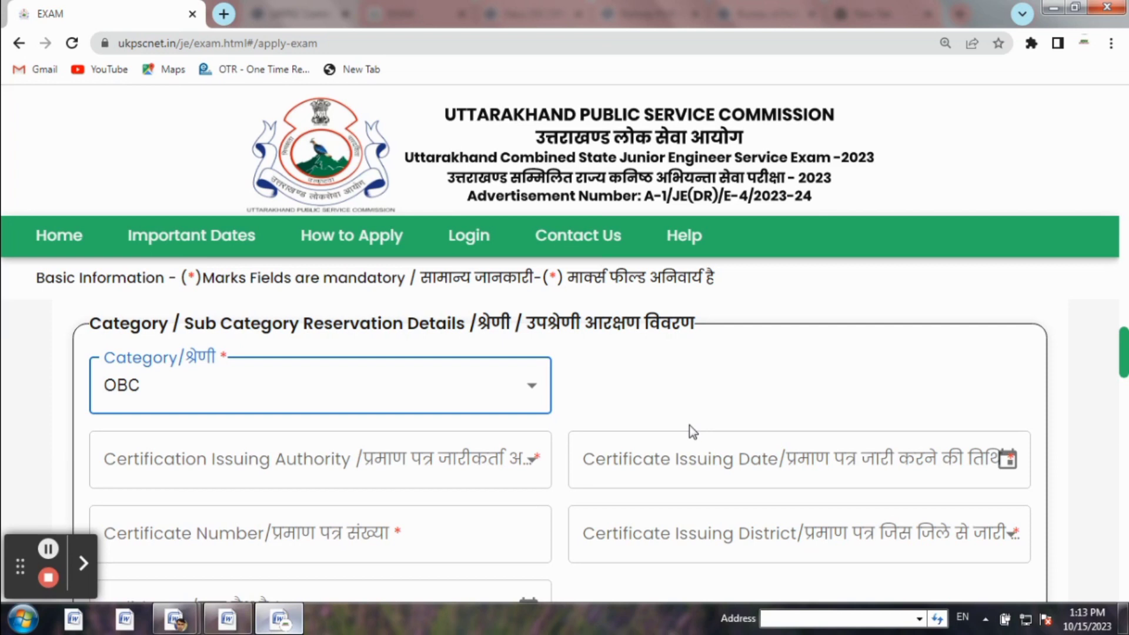
key(Down)
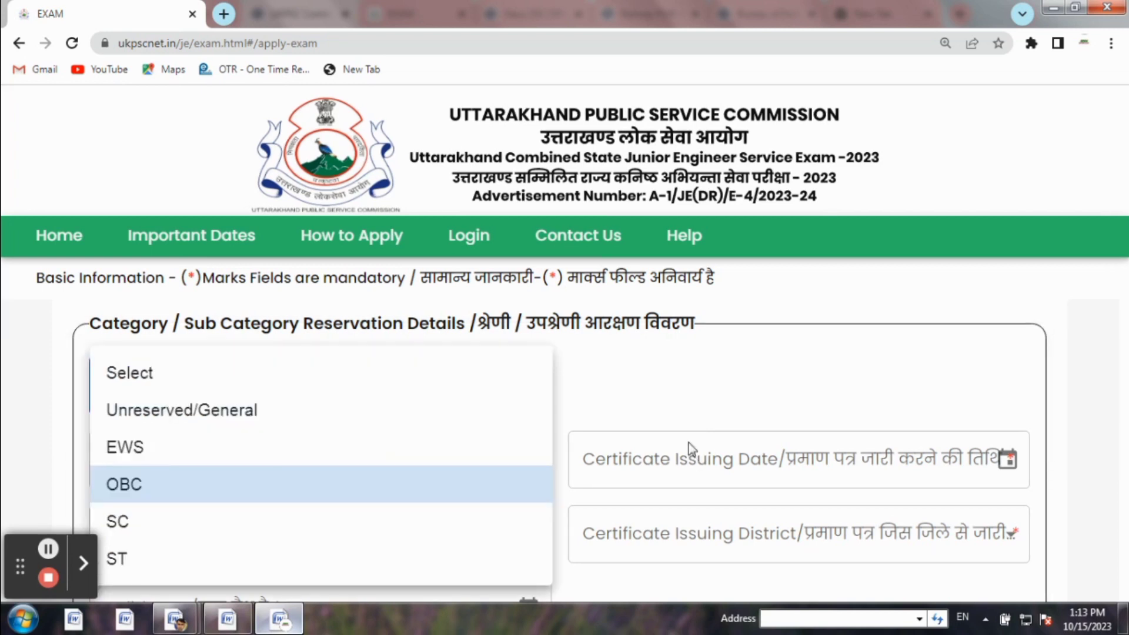
click(134, 484)
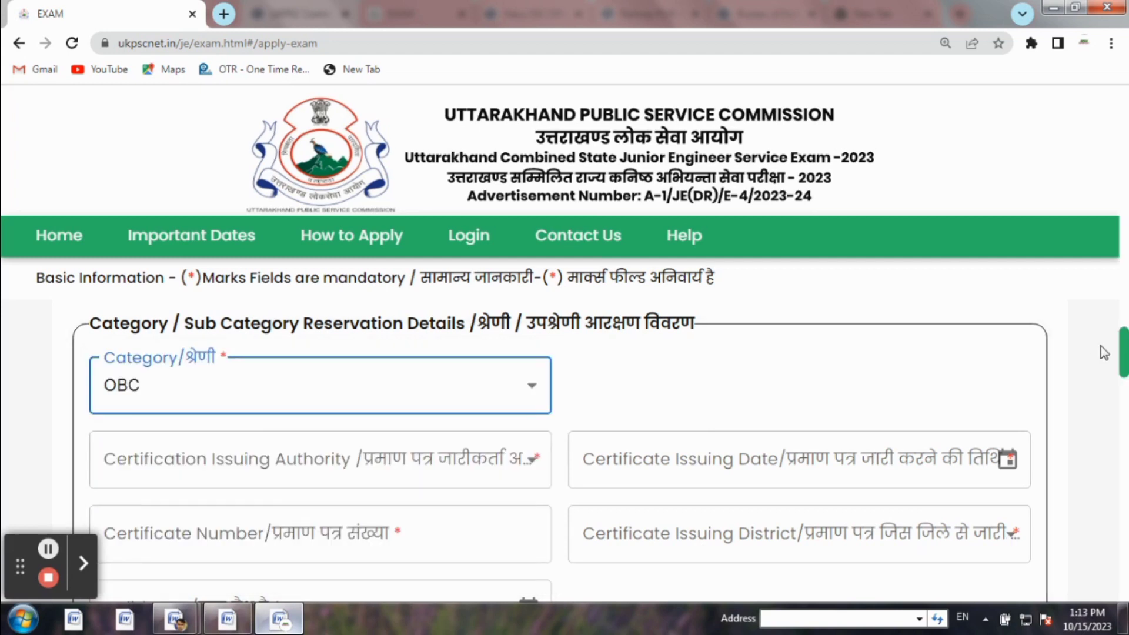
drag(1122, 347, 1123, 360)
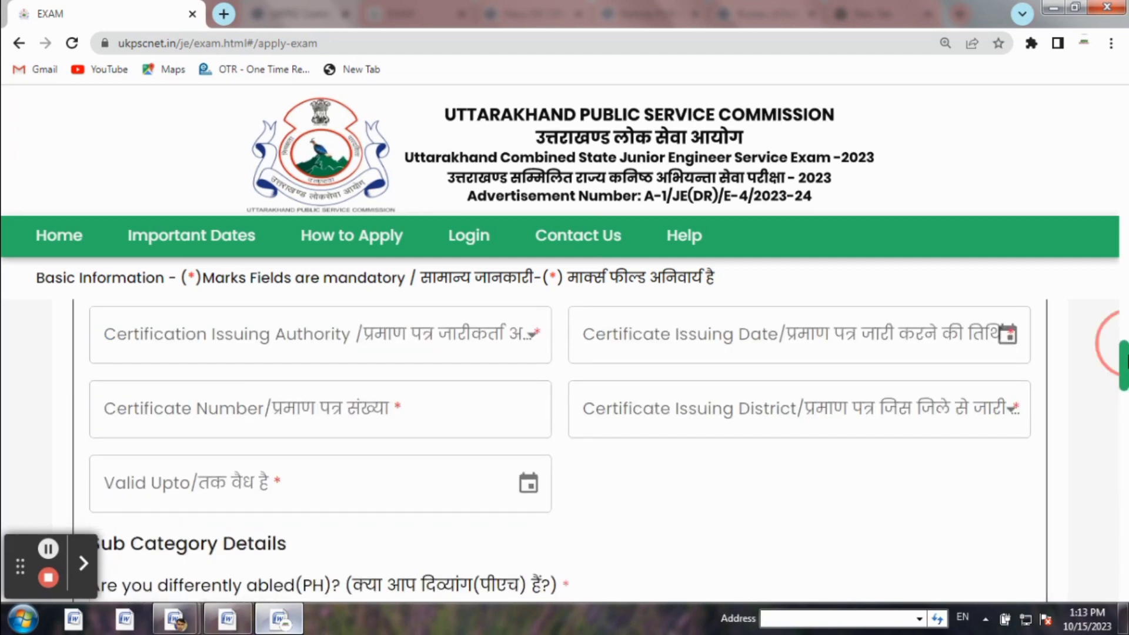
scroll(1123, 360, up, 1)
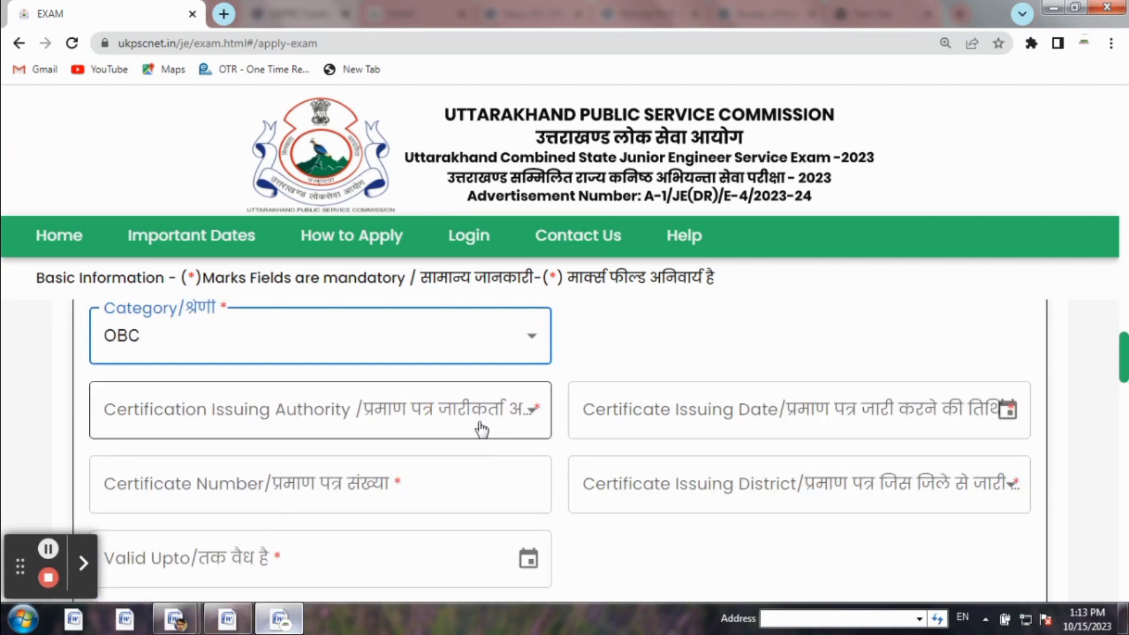
click(481, 430)
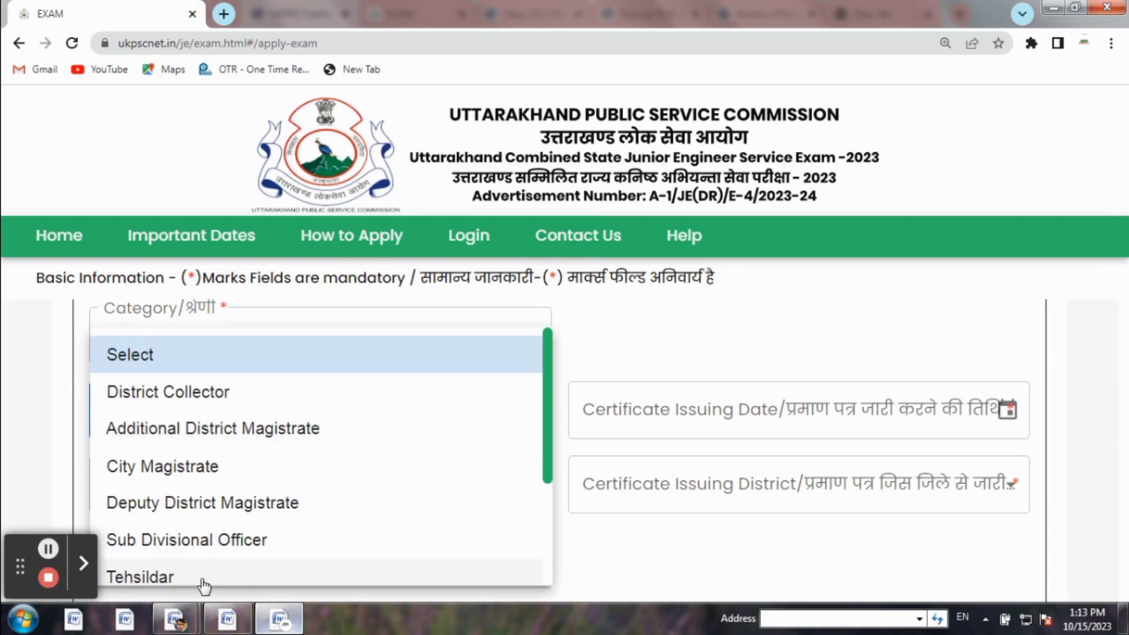
click(174, 579)
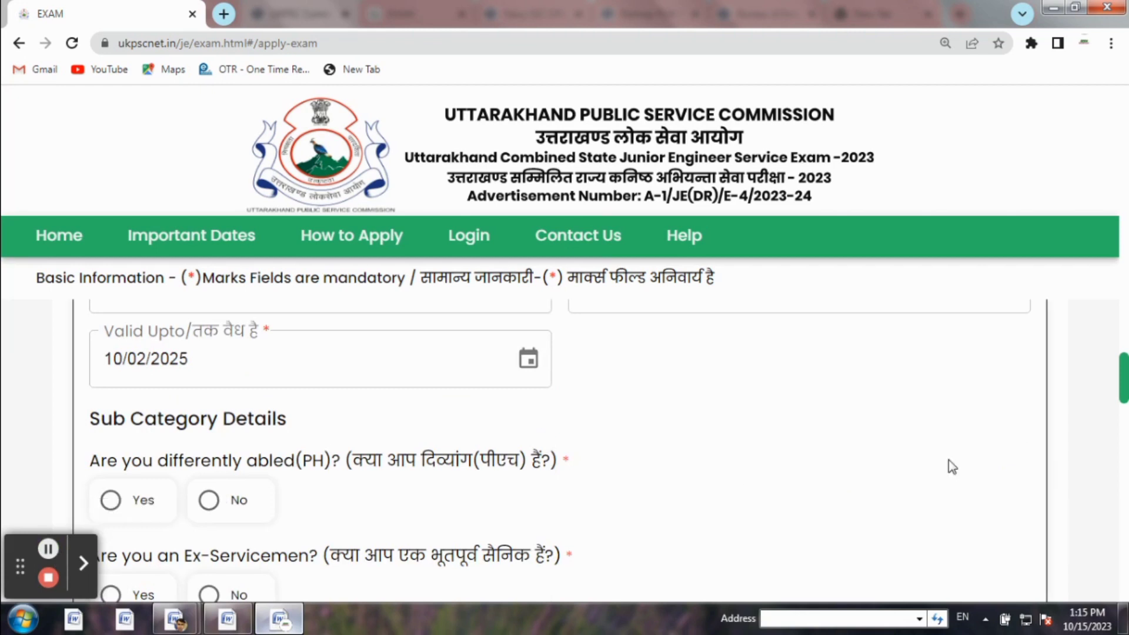
Answer No to the differently abled, Ex-Servicemen, DFF and Orphan questions, then reach Contact Details
drag(1122, 394, 1126, 405)
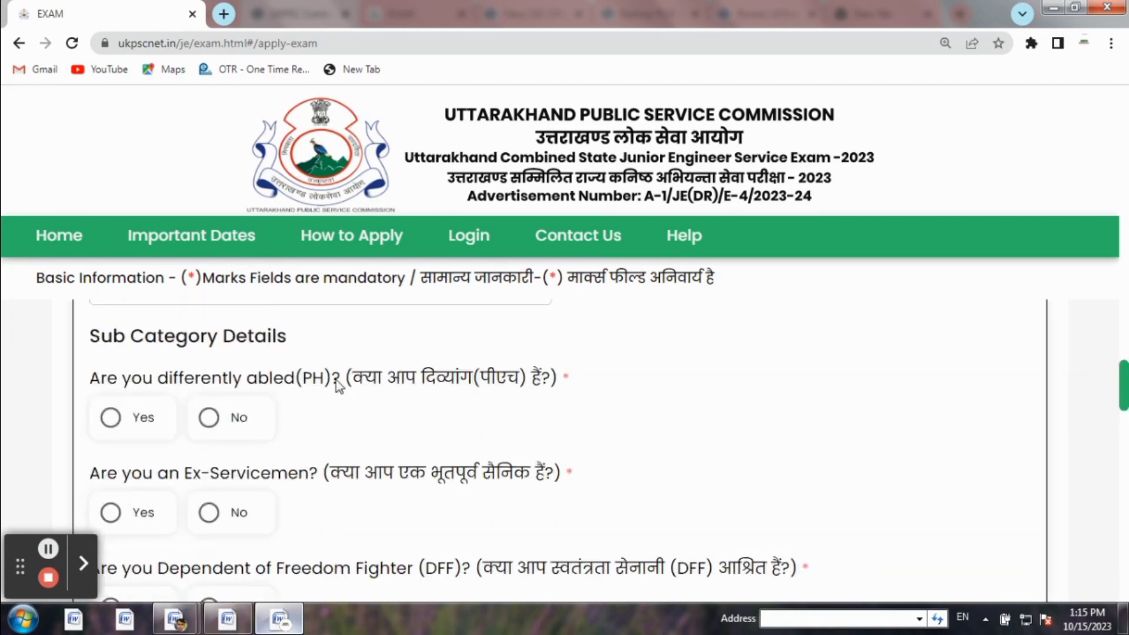
click(210, 415)
click(1124, 381)
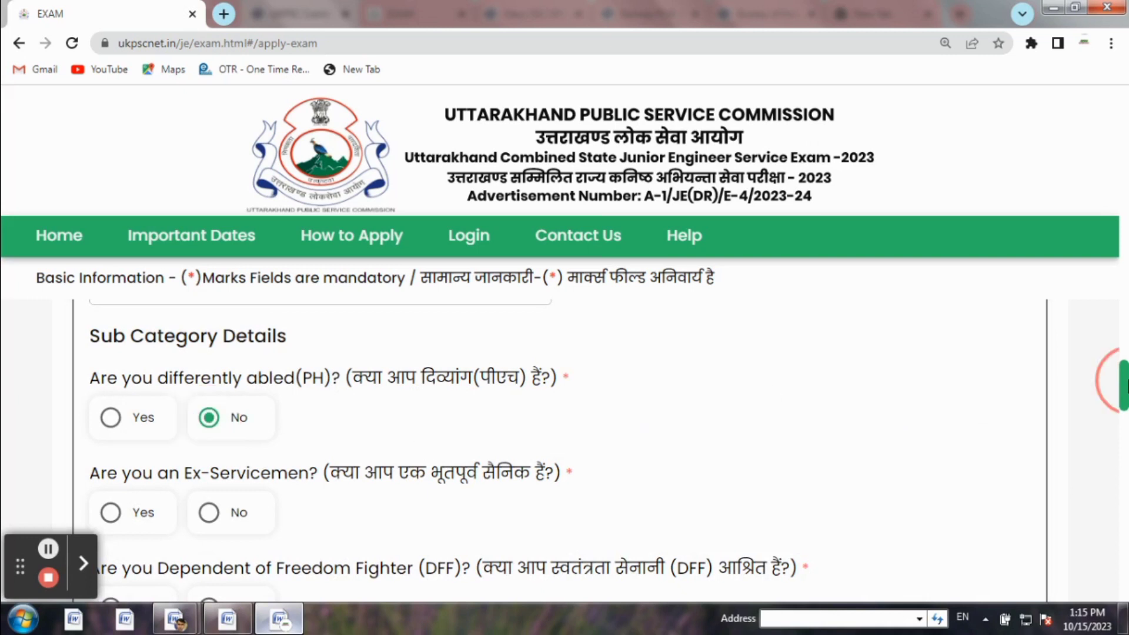
drag(1124, 381, 1124, 383)
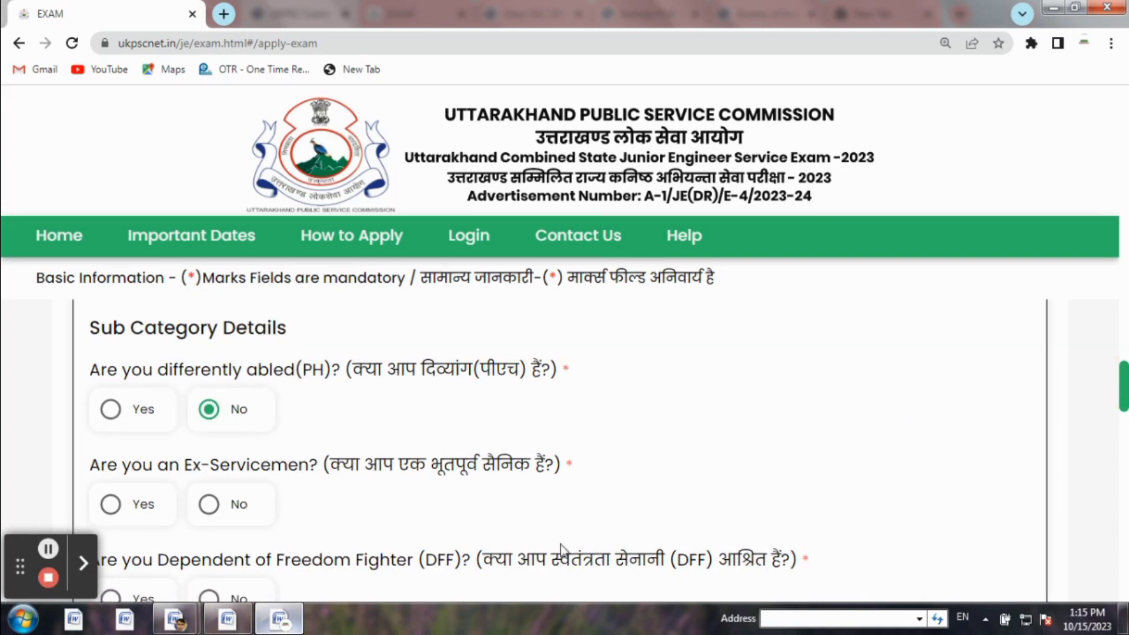
click(210, 505)
drag(1123, 385, 1124, 397)
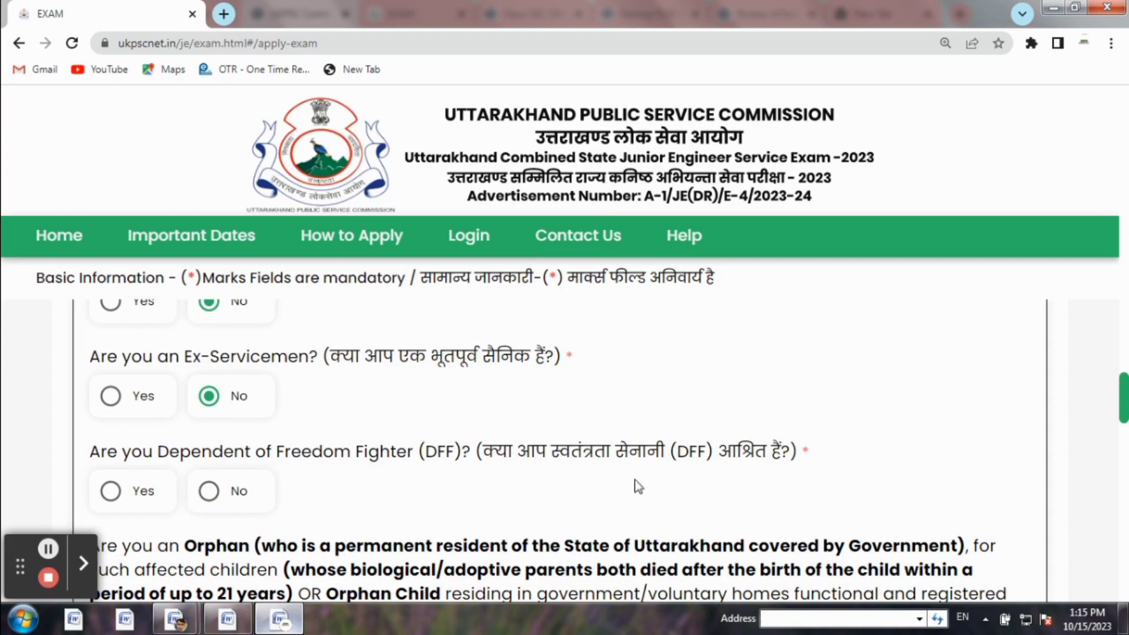
click(198, 494)
drag(1120, 385, 1123, 406)
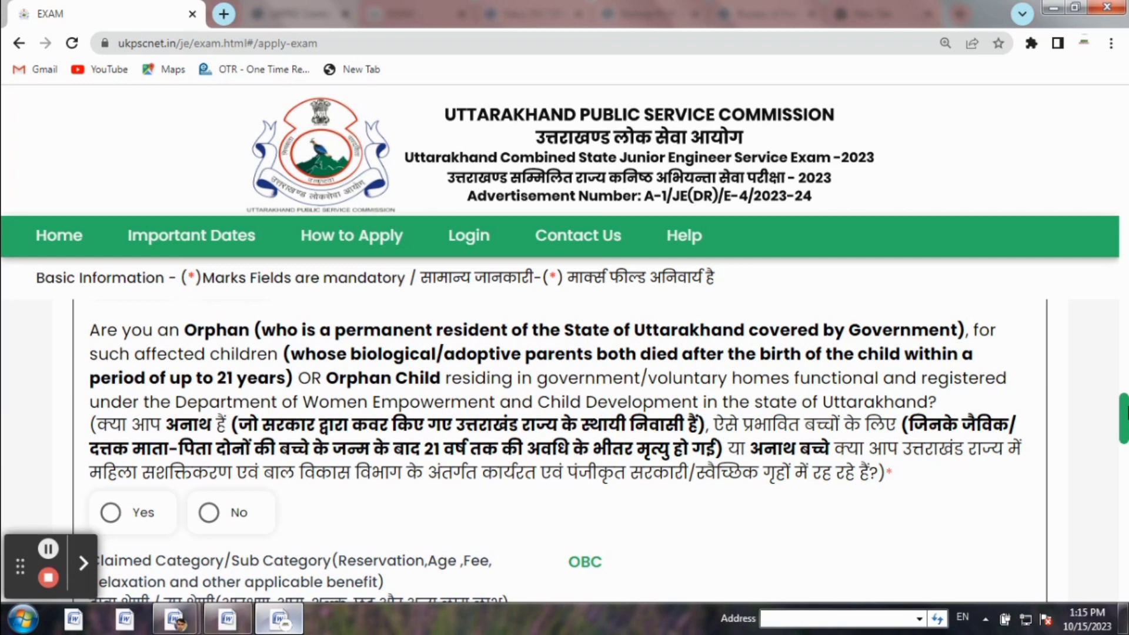
click(216, 515)
drag(1124, 405, 1124, 443)
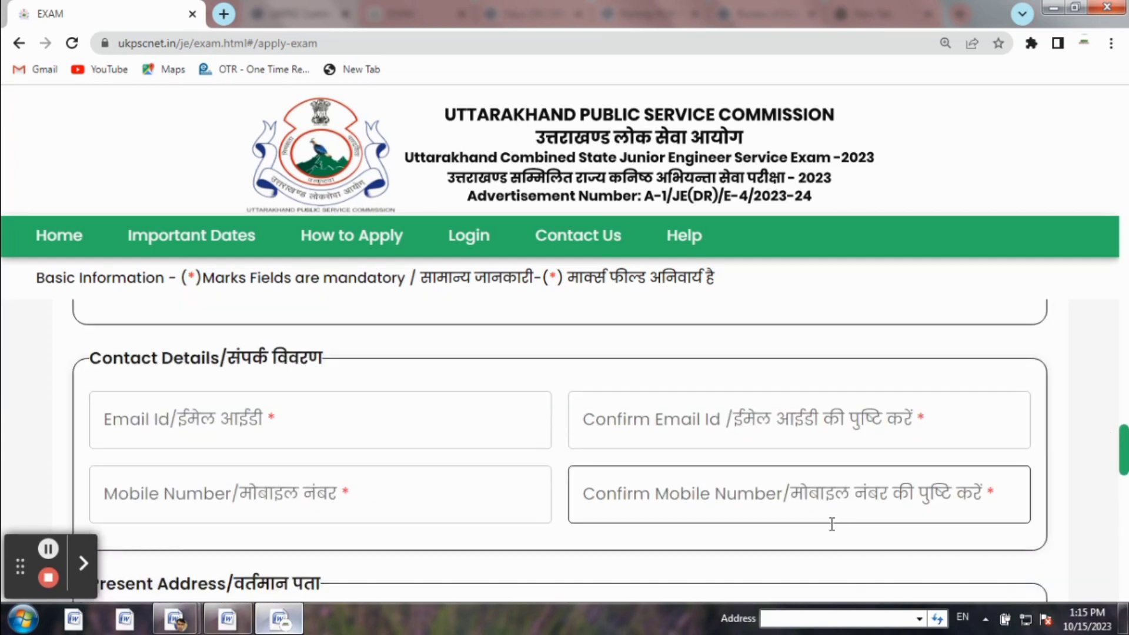
click(84, 564)
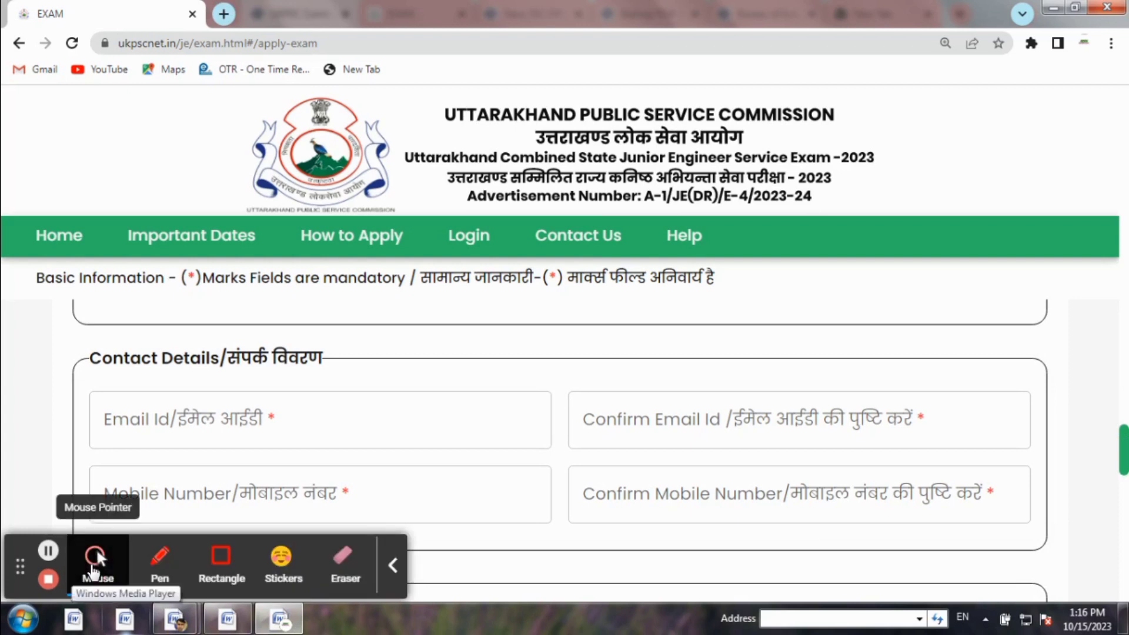
click(221, 564)
drag(157, 409, 246, 427)
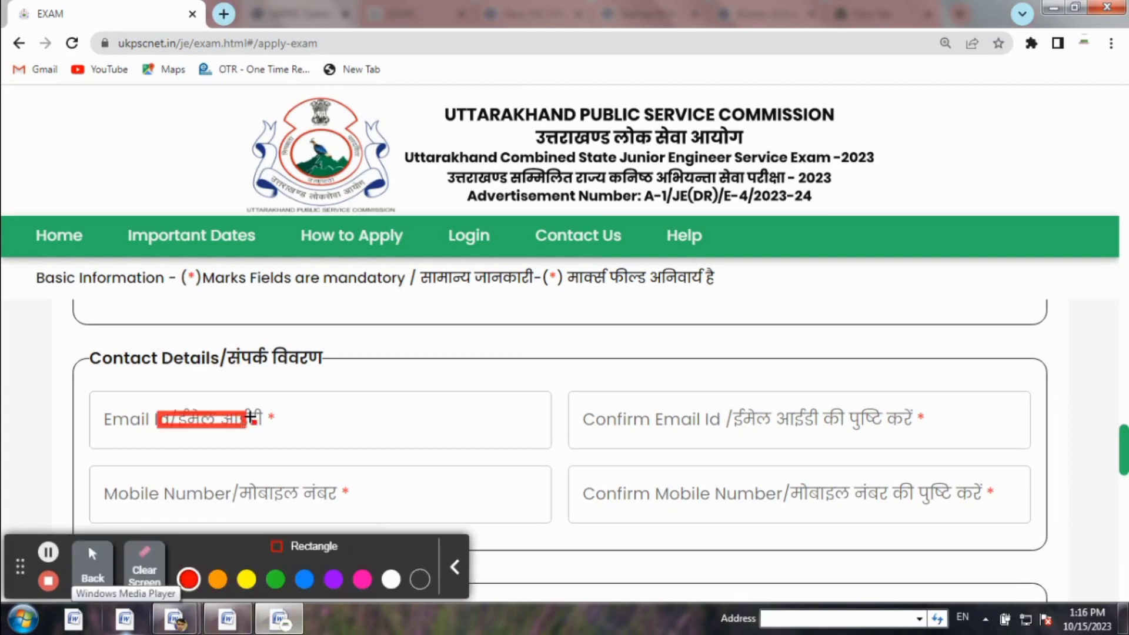
drag(691, 413, 787, 424)
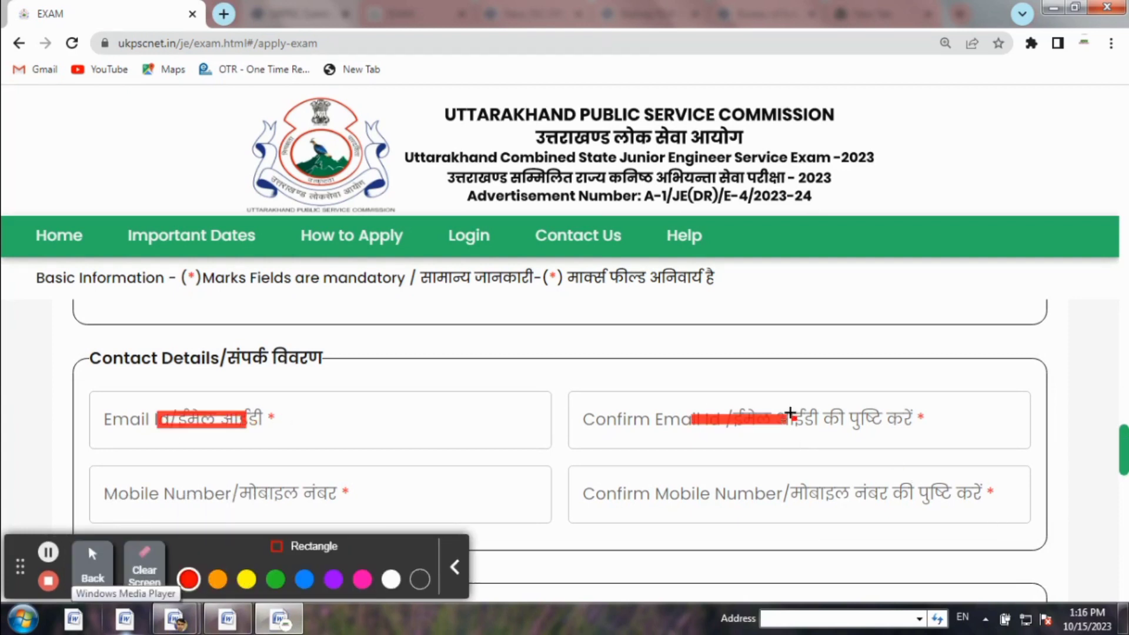
drag(203, 497, 288, 482)
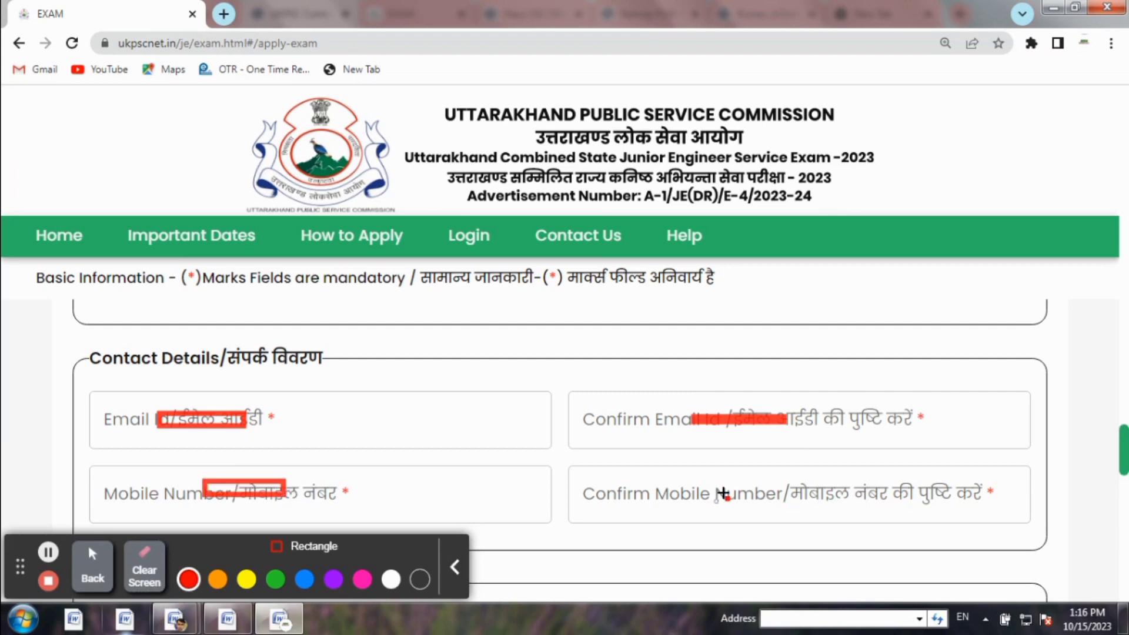
drag(698, 491, 780, 496)
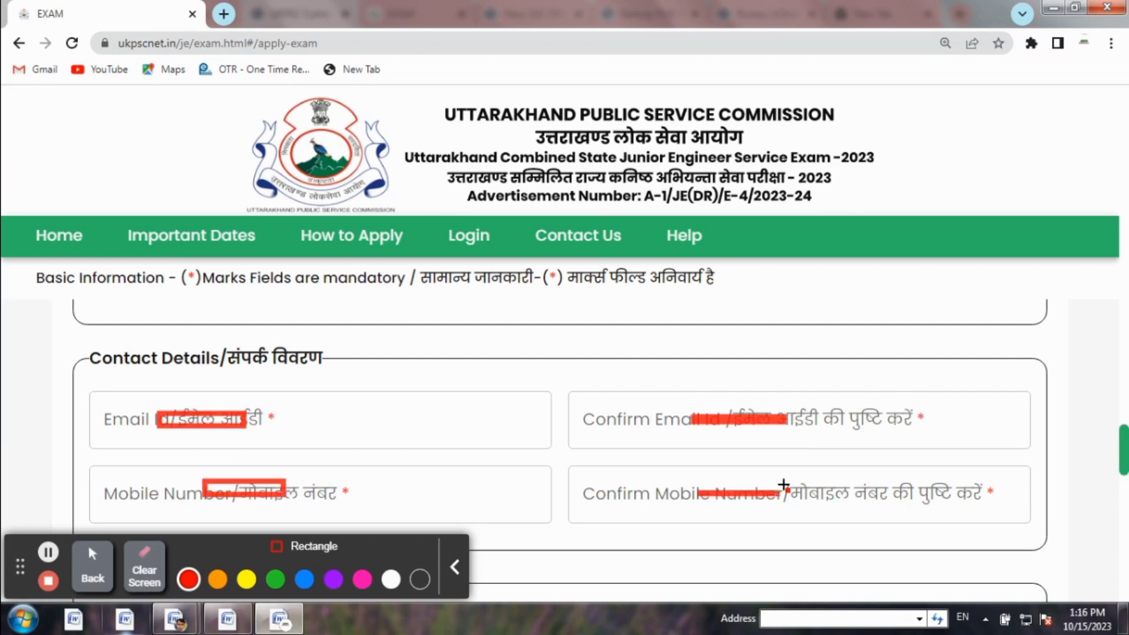
click(144, 568)
click(452, 566)
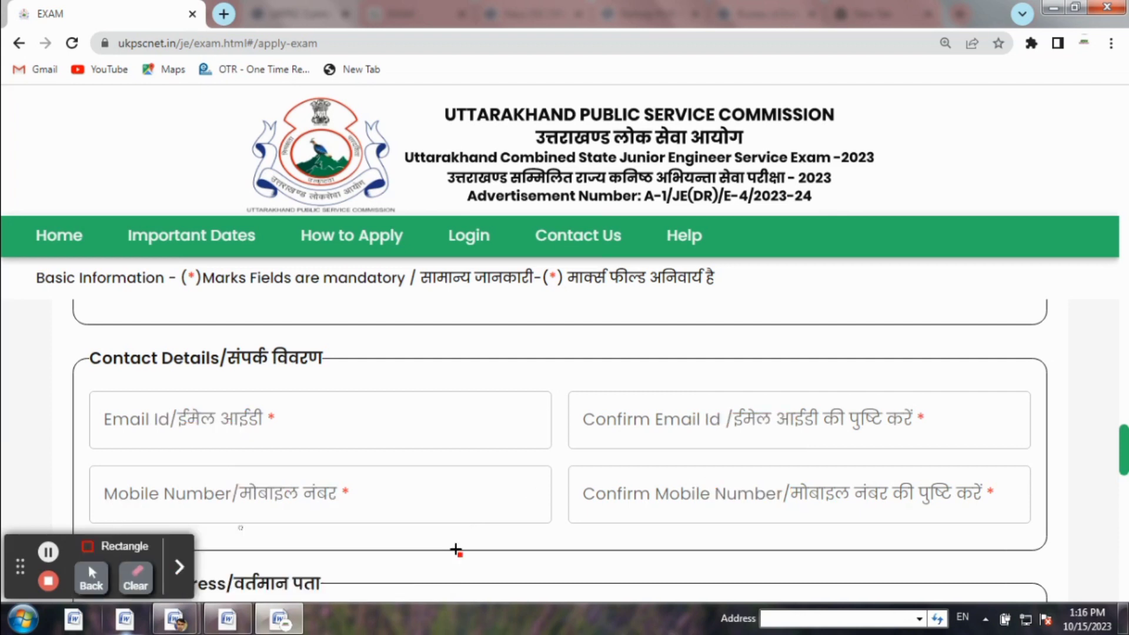
click(178, 571)
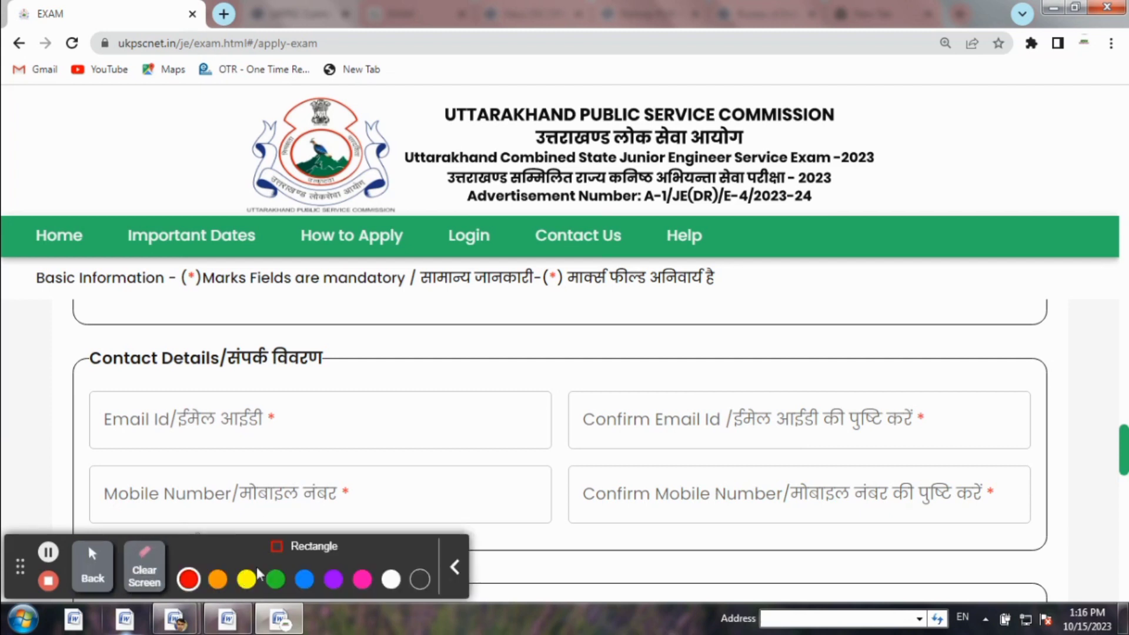
click(103, 565)
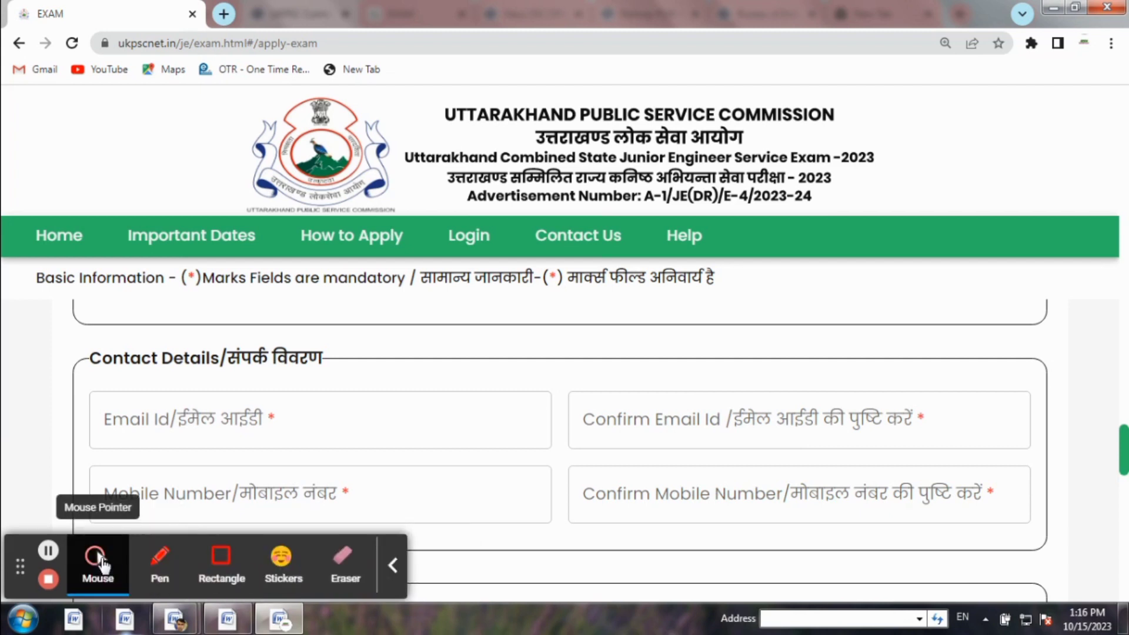
scroll(147, 582, down, 4)
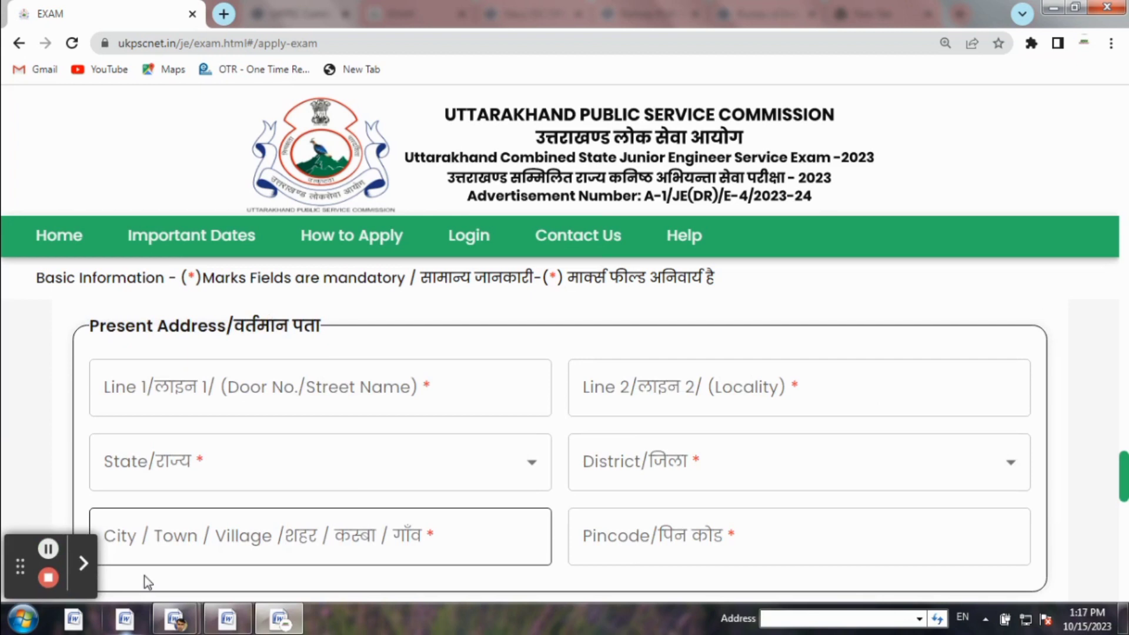
Bring the Present Address fields of the contact section into view
click(86, 564)
click(220, 564)
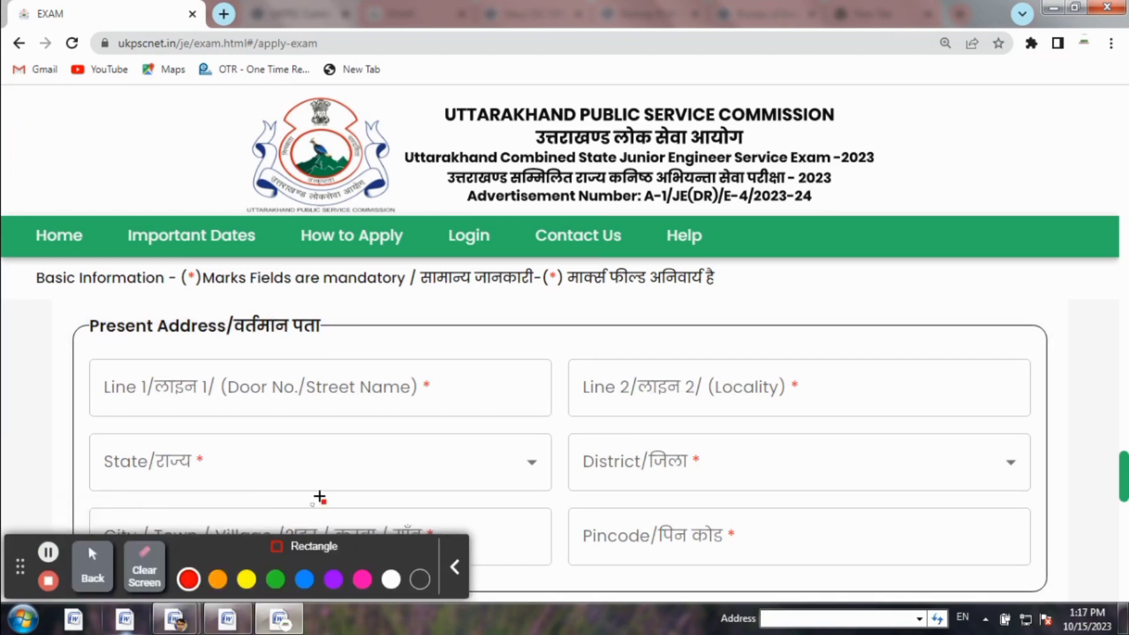
drag(194, 376, 352, 381)
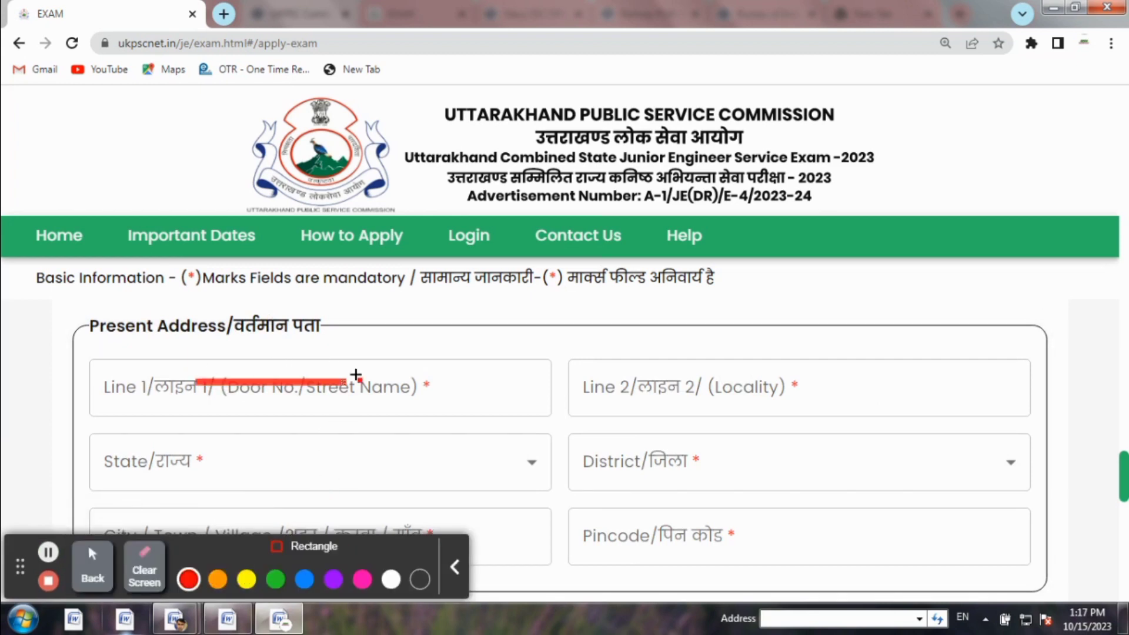
drag(651, 377, 740, 378)
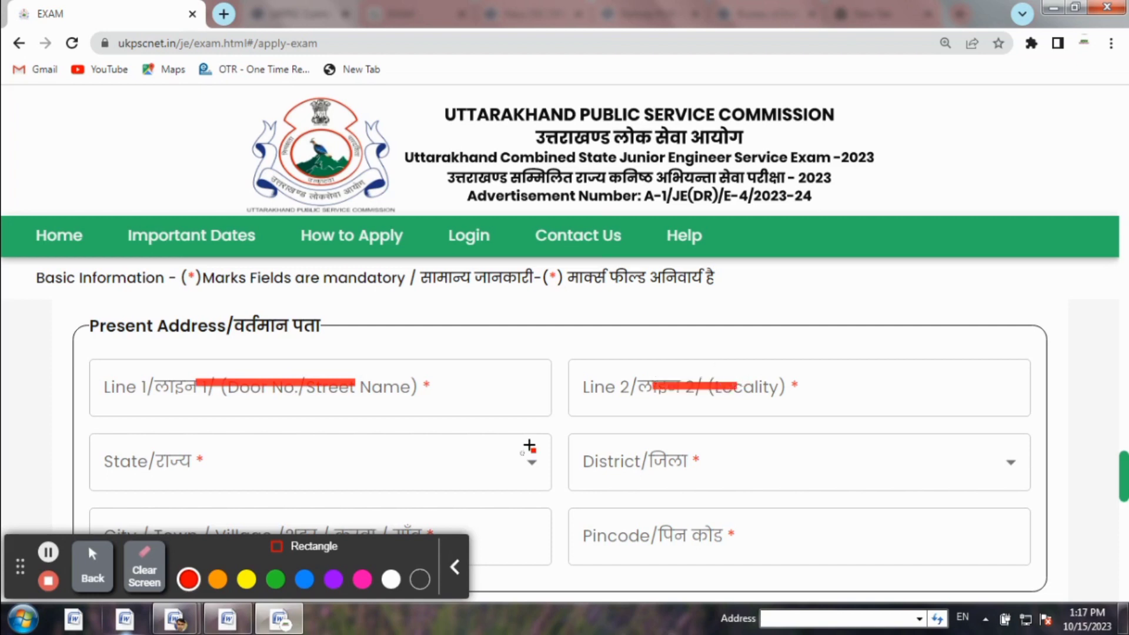
drag(213, 459, 277, 468)
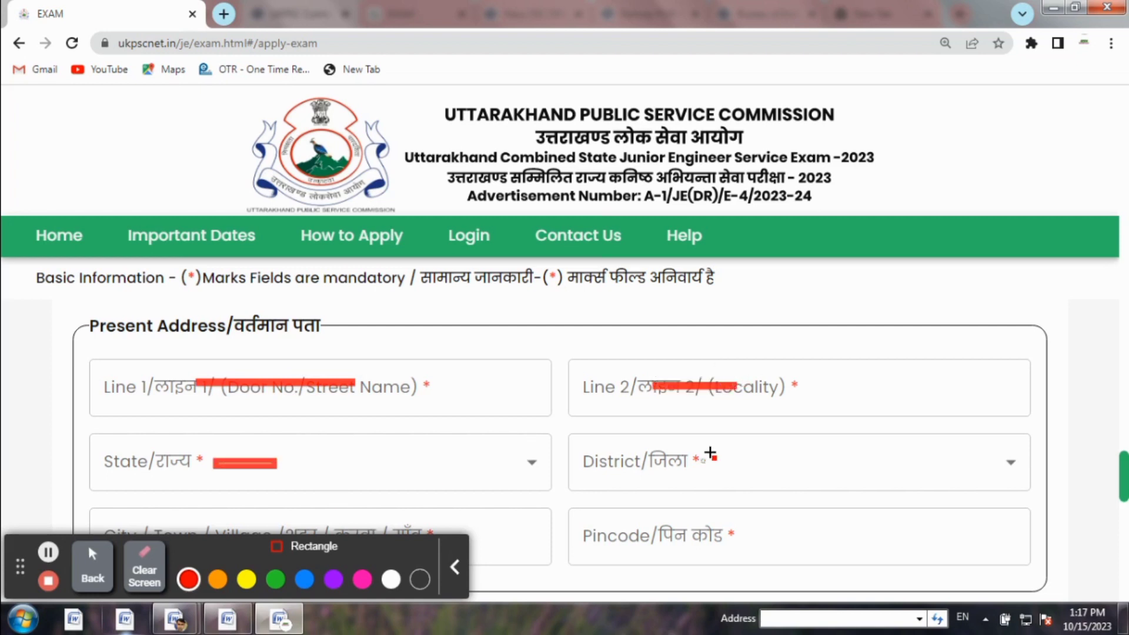
drag(703, 458, 794, 464)
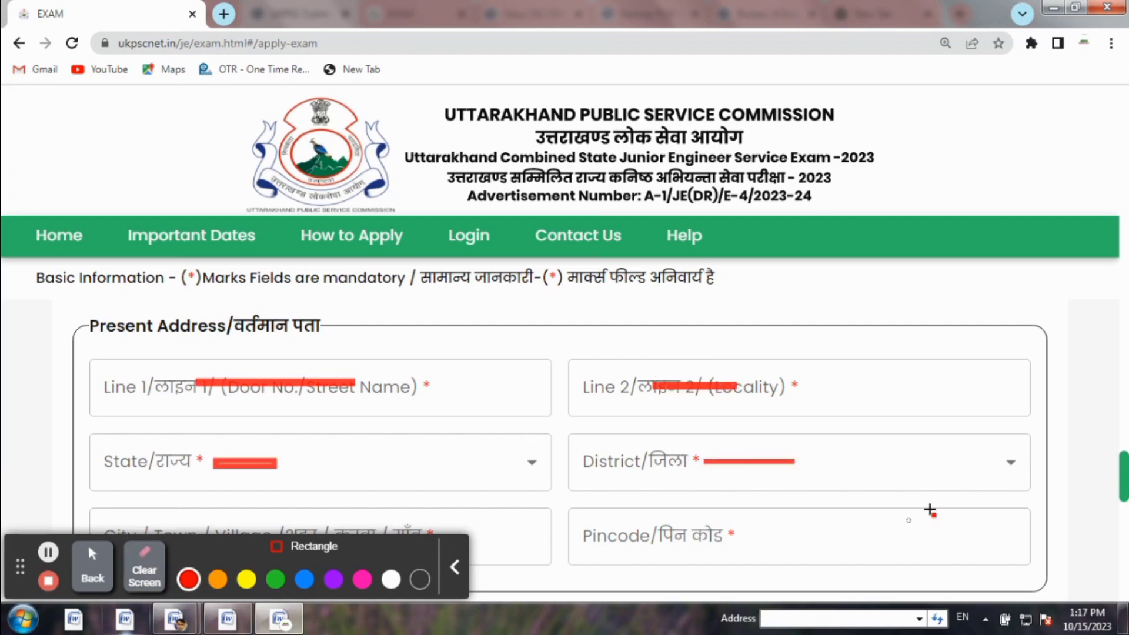
click(94, 556)
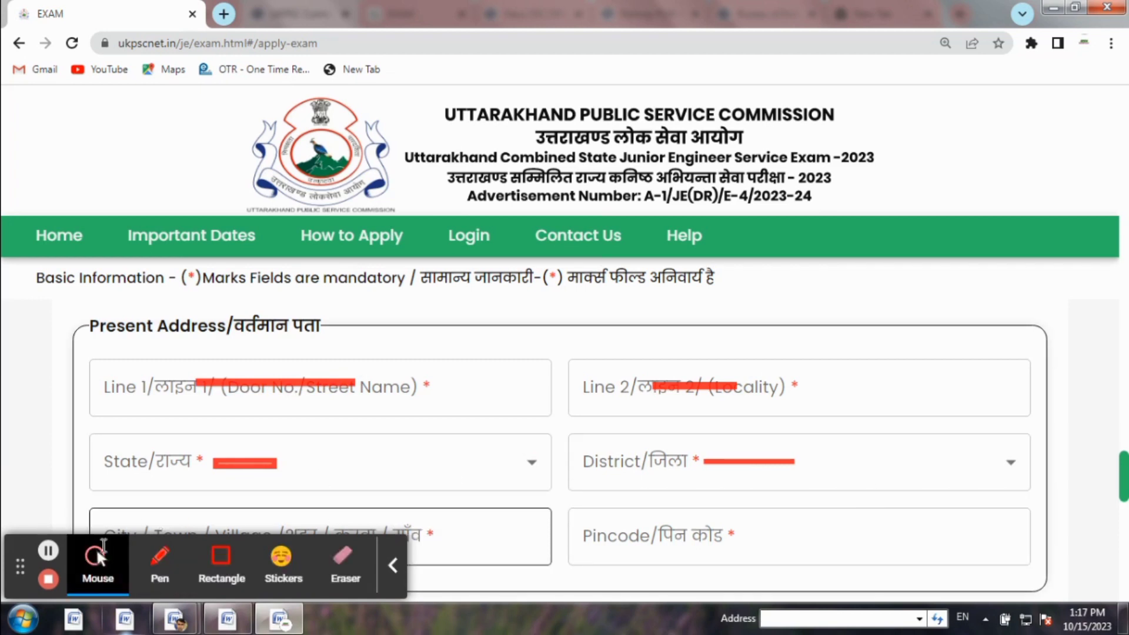
click(159, 561)
click(144, 568)
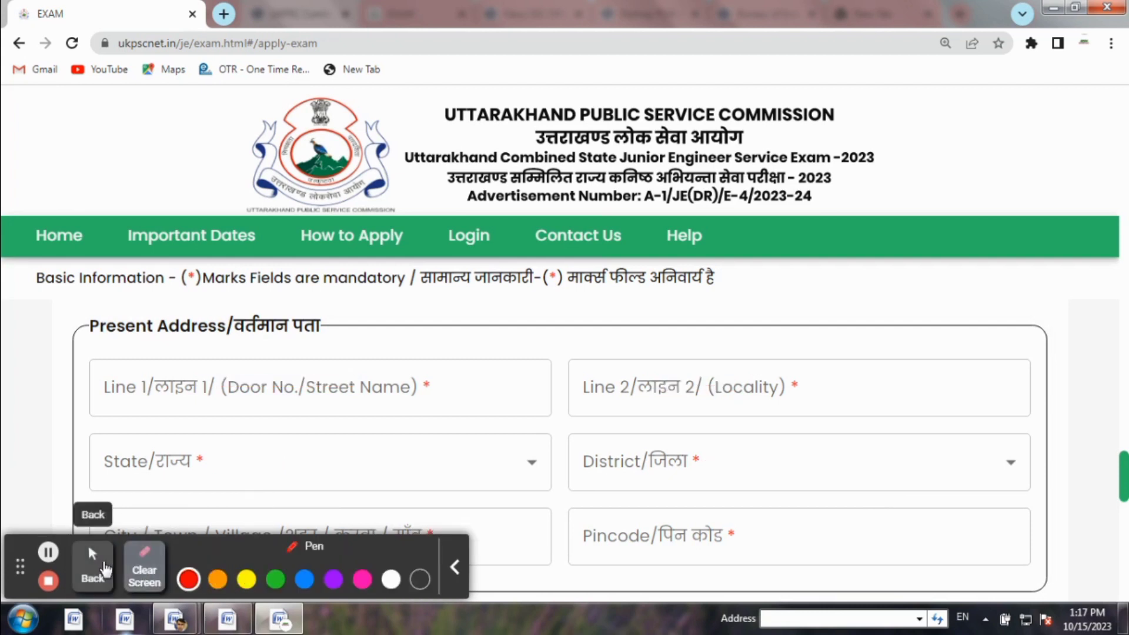
click(92, 562)
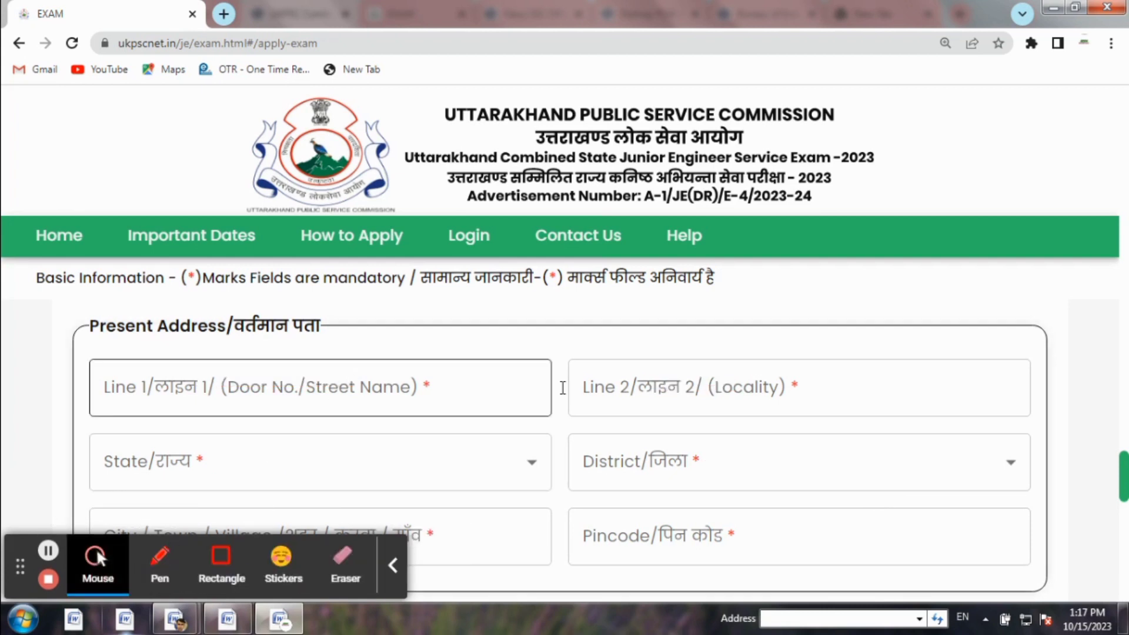
Set the Present Address State to Uttarakhand and District to Udham Singh Nagar
click(205, 456)
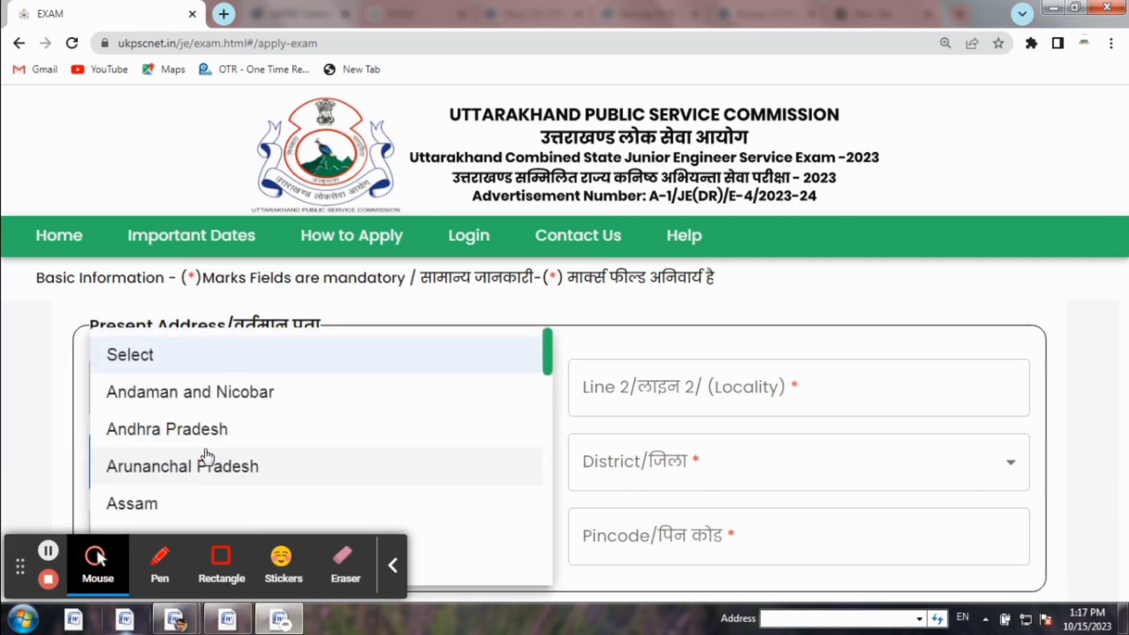
click(47, 550)
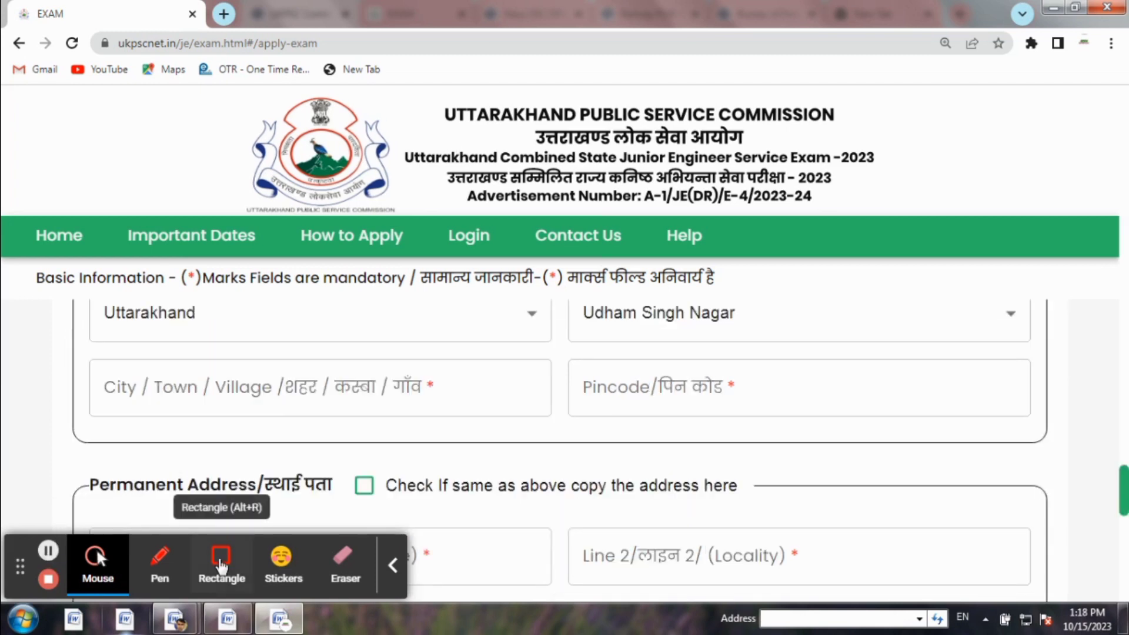
click(221, 559)
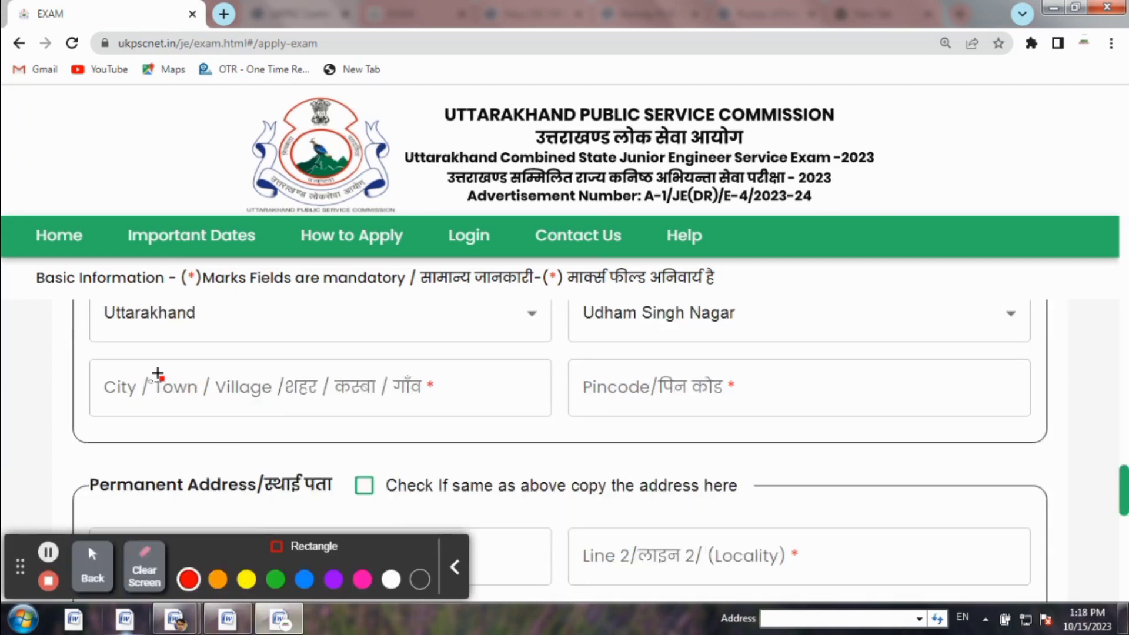
drag(149, 392, 290, 382)
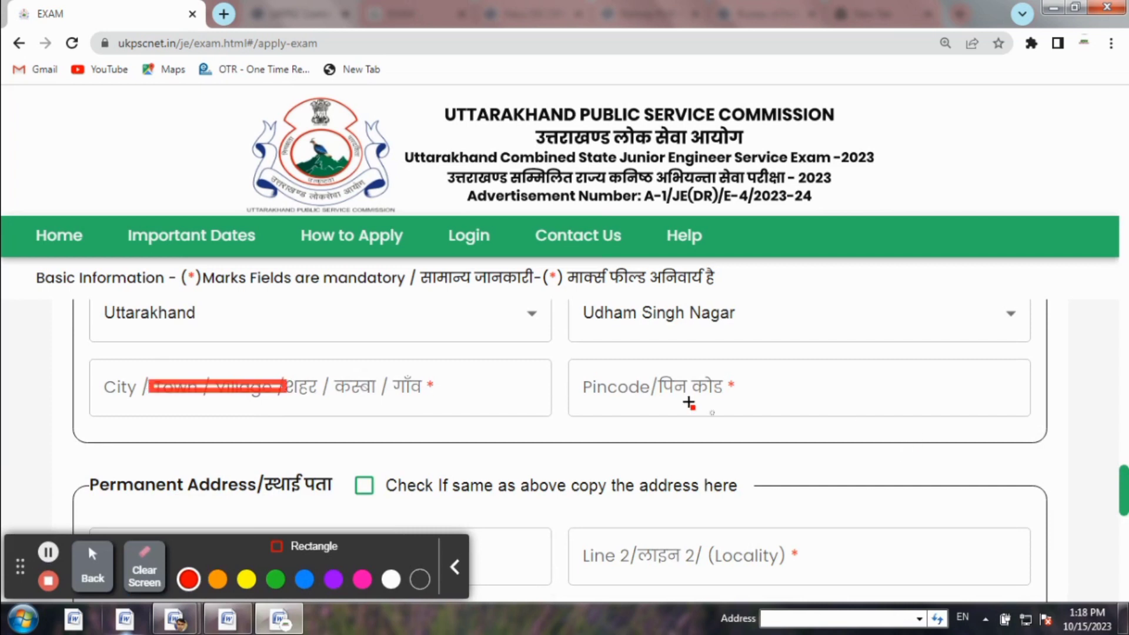
drag(652, 390, 744, 379)
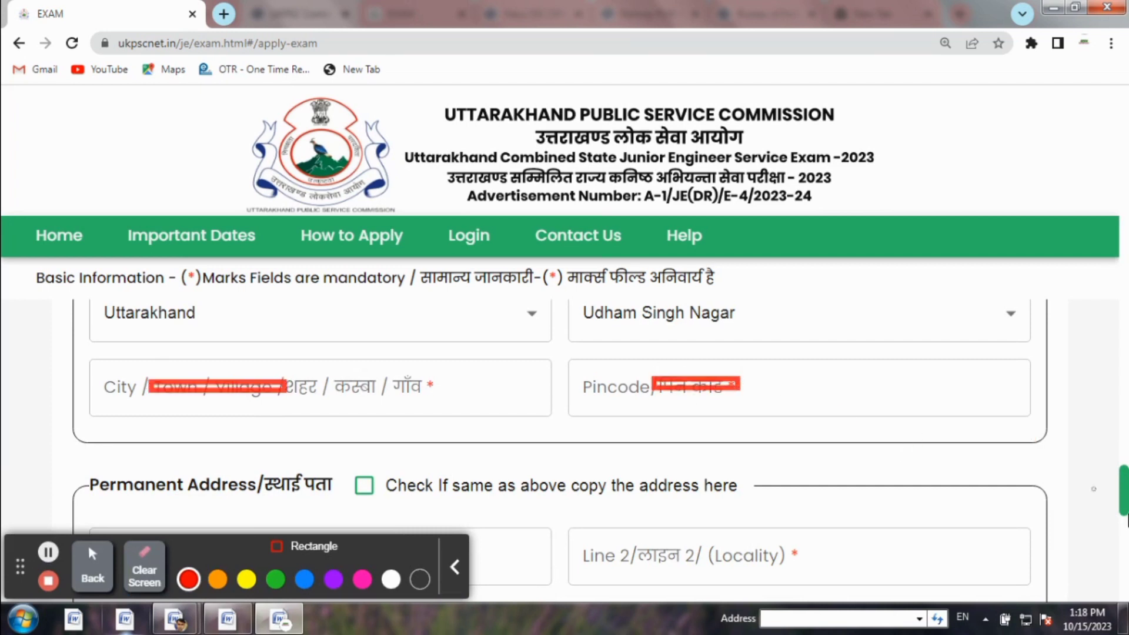
click(155, 567)
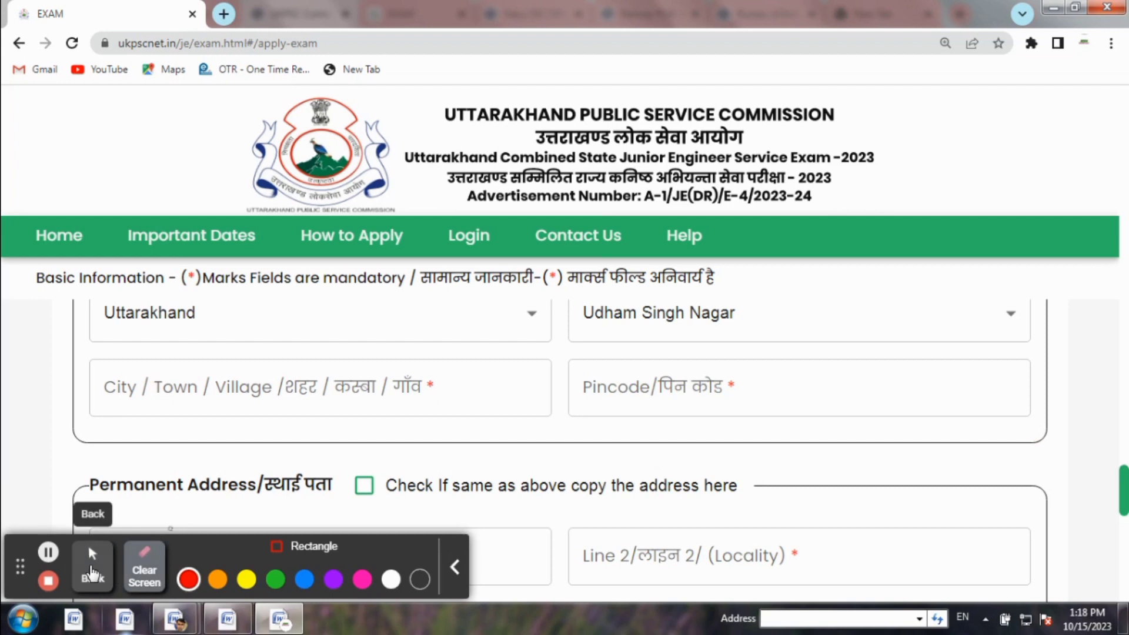
Fill in the password and its confirmation, enter the displayed captcha as the security key, and submit
mouse_move(66, 460)
mouse_down()
mouse_move(338, 497)
mouse_move(739, 516)
mouse_move(791, 497)
mouse_move(776, 507)
mouse_up()
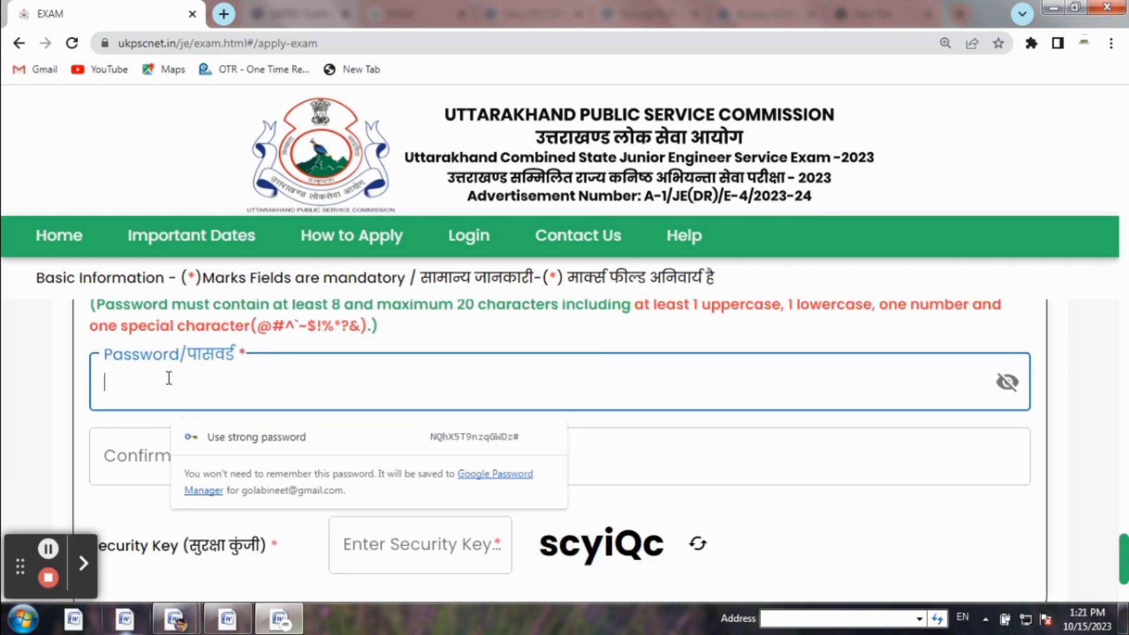
click(517, 471)
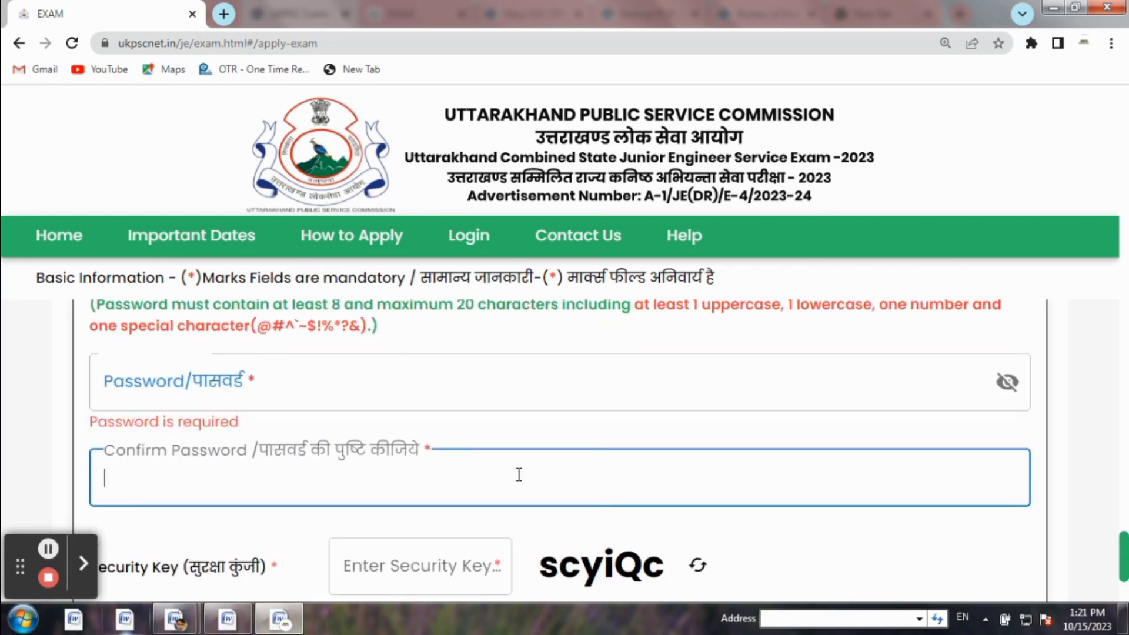
click(456, 566)
scroll(1117, 571, down, 3)
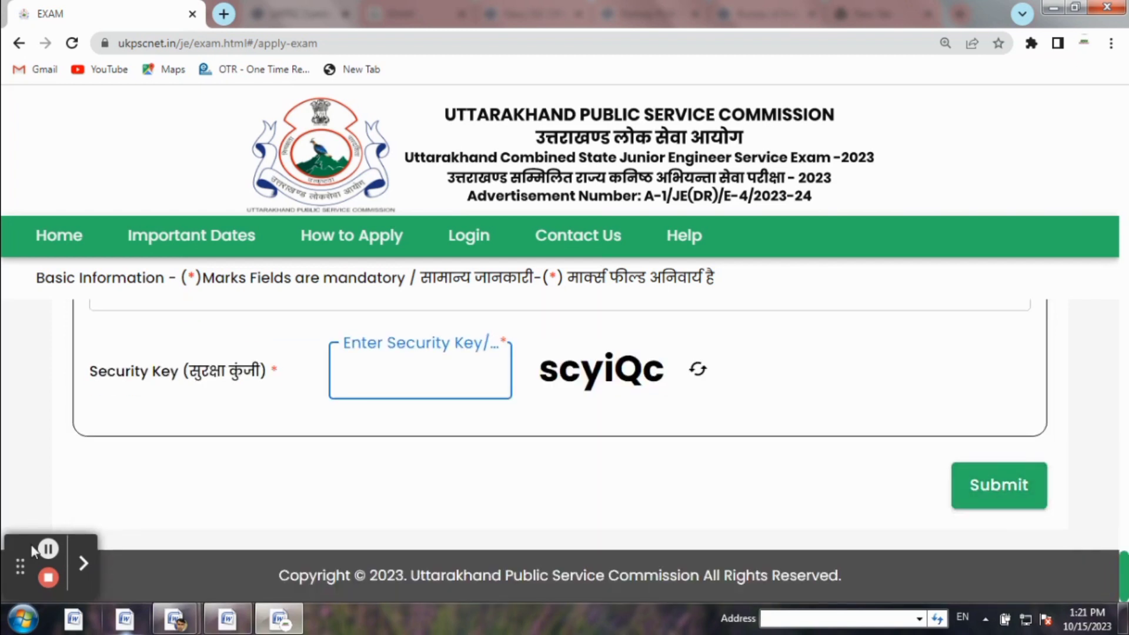
click(46, 550)
text(scyiQc)
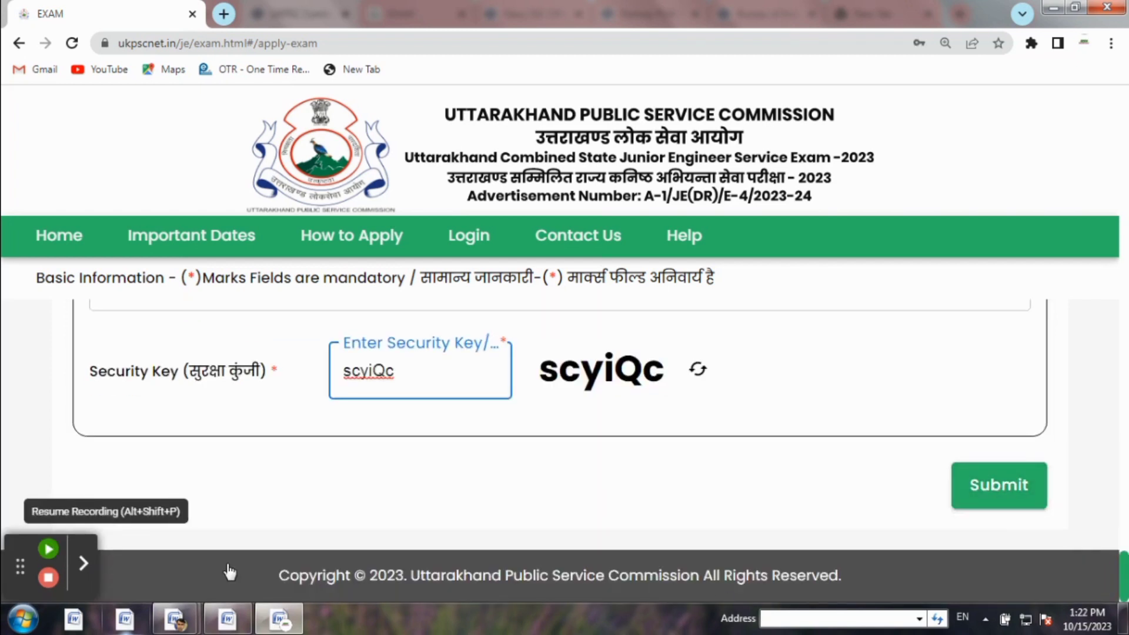
click(48, 548)
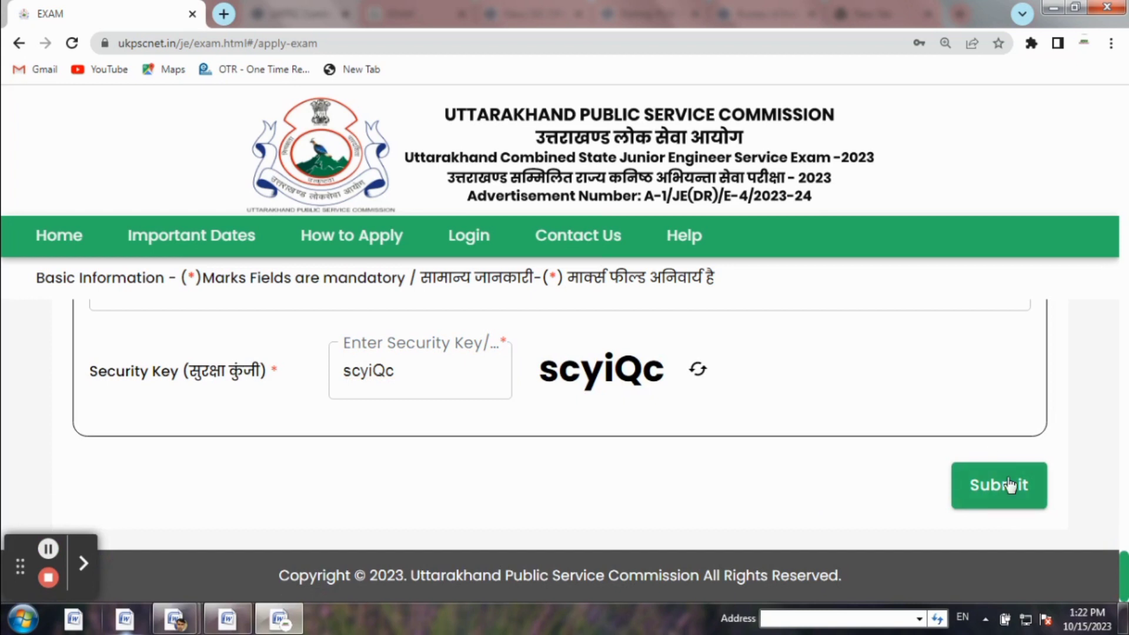
click(992, 497)
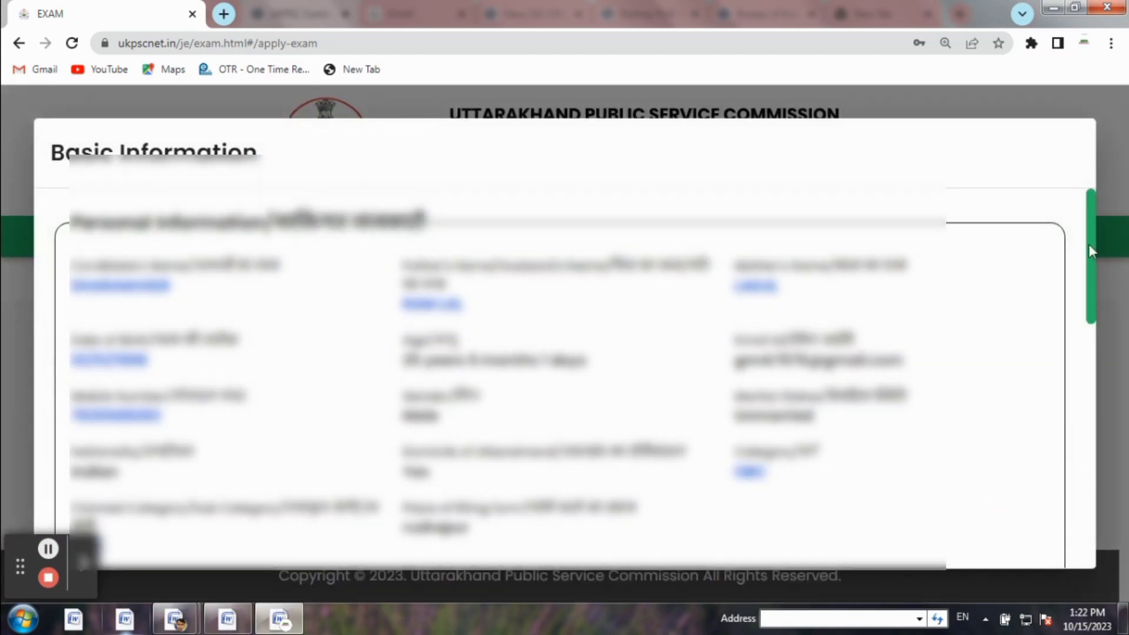
In the Basic Information popup, tick 'I have verified all the details' and submit the registration
drag(1088, 244, 1084, 602)
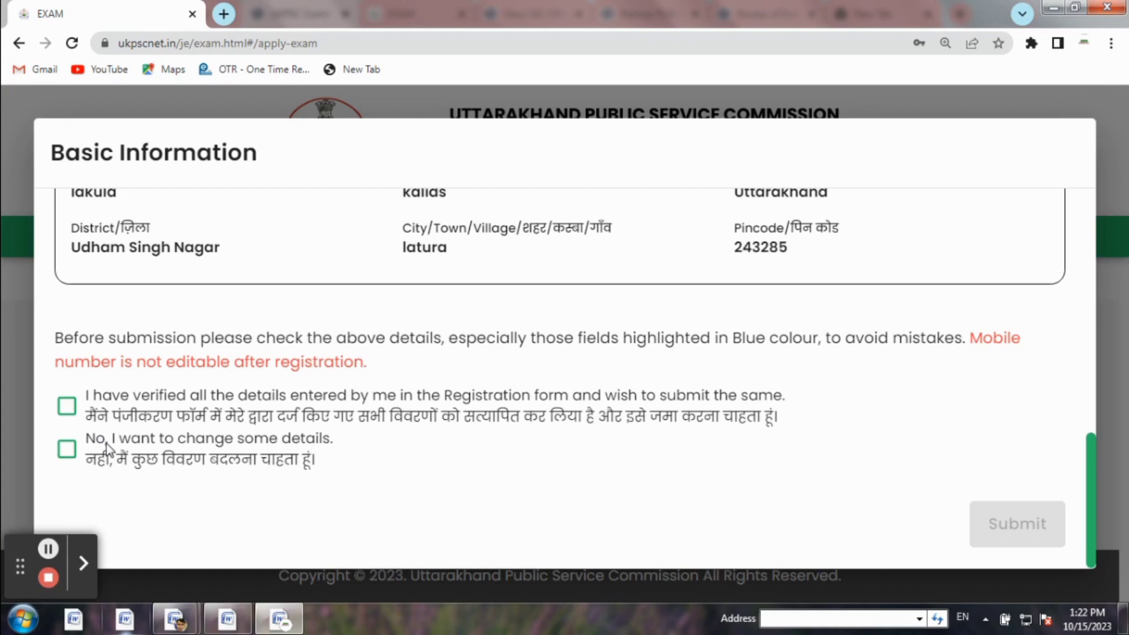
click(66, 406)
click(1005, 527)
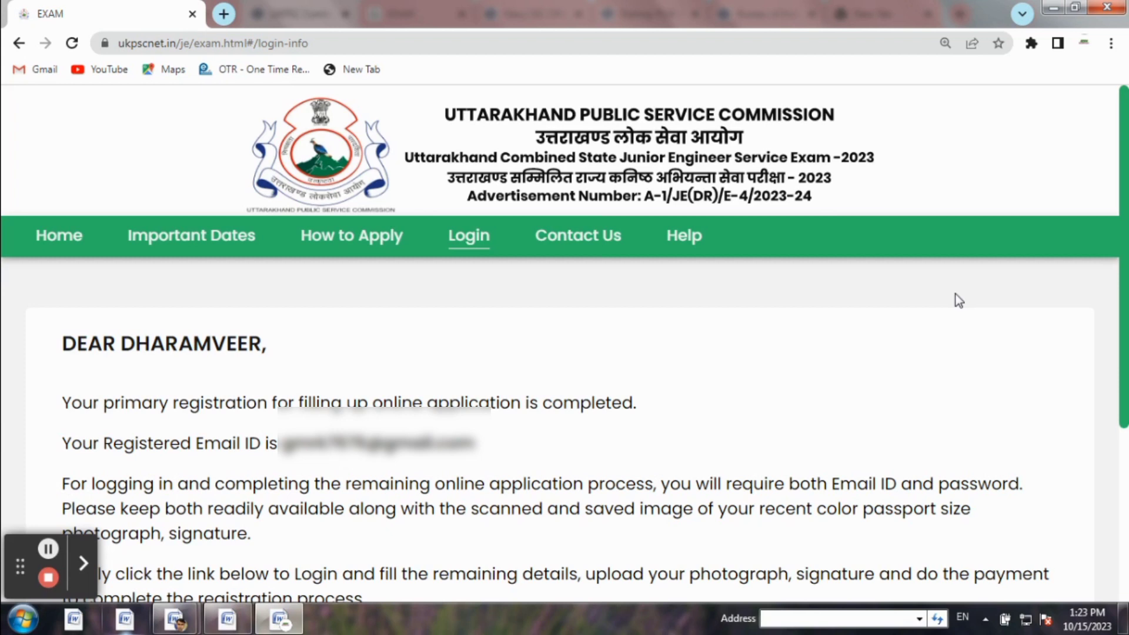
Use 'CLICK HERE TO LOGIN' to reach the candidate Login page
drag(1125, 242, 1126, 415)
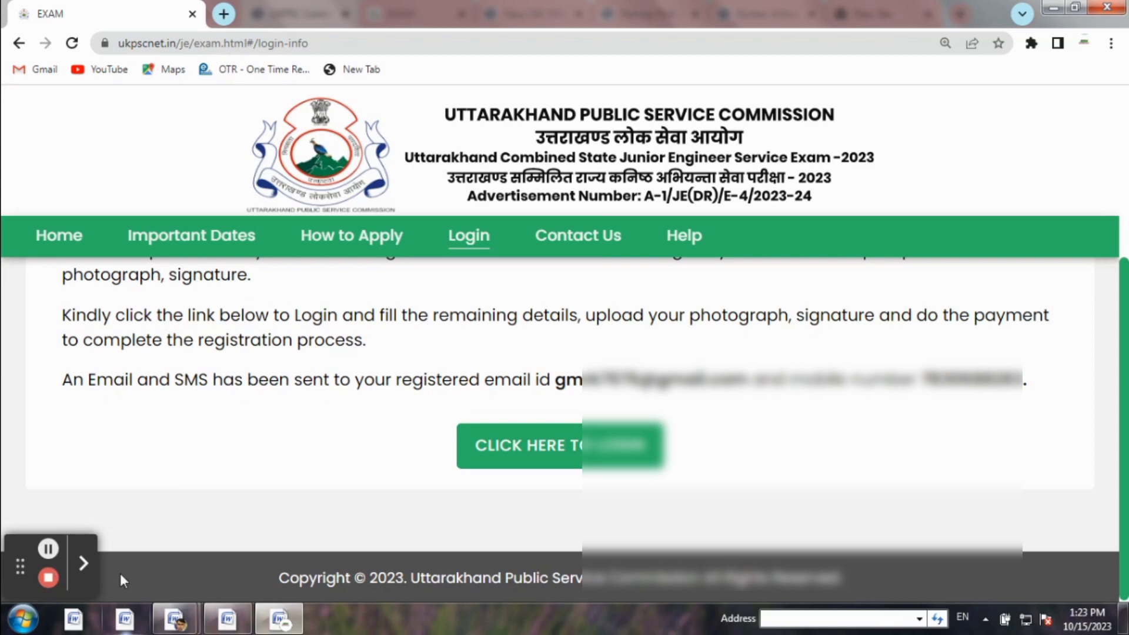
click(578, 459)
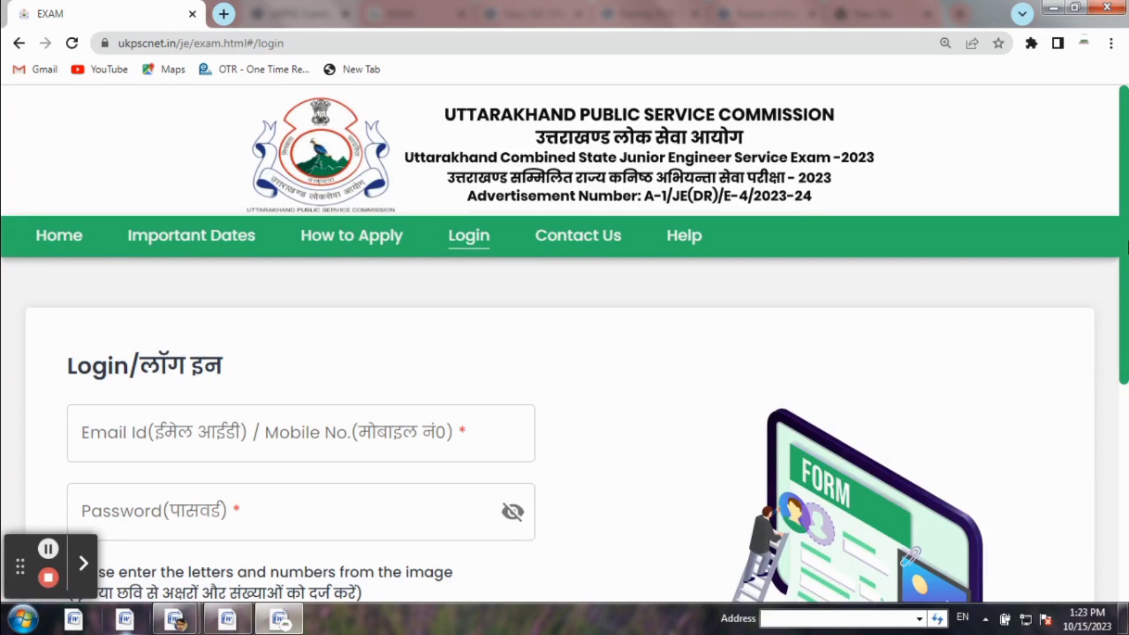
Log in with the registered email, password and captcha to reach the Education Details step
drag(1126, 242, 1126, 299)
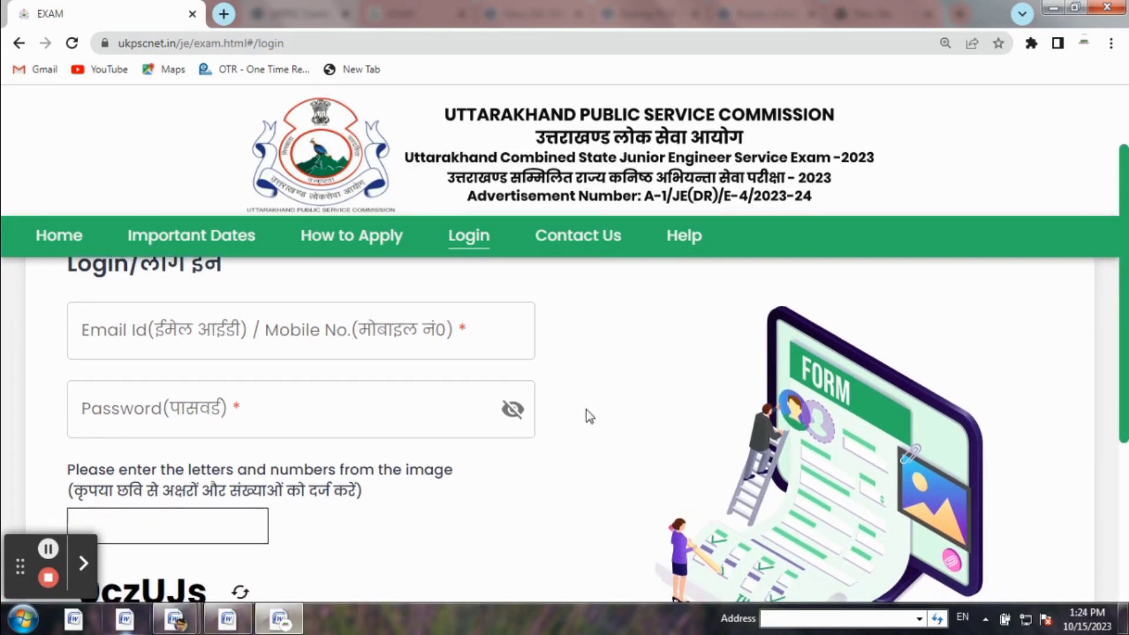
click(83, 562)
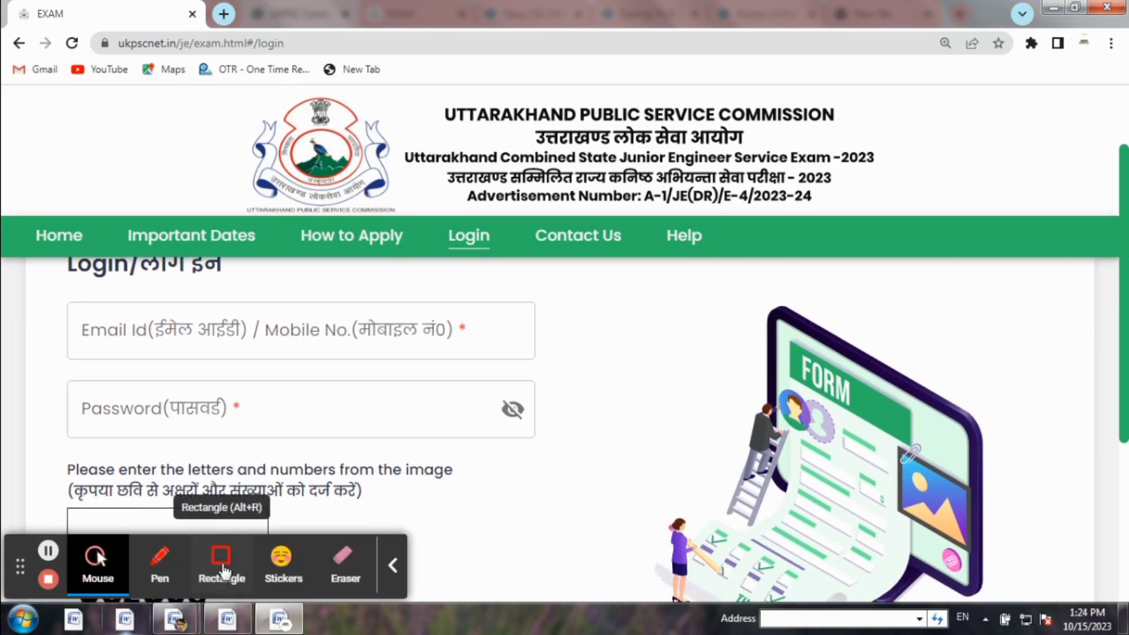
click(222, 567)
drag(145, 321, 277, 346)
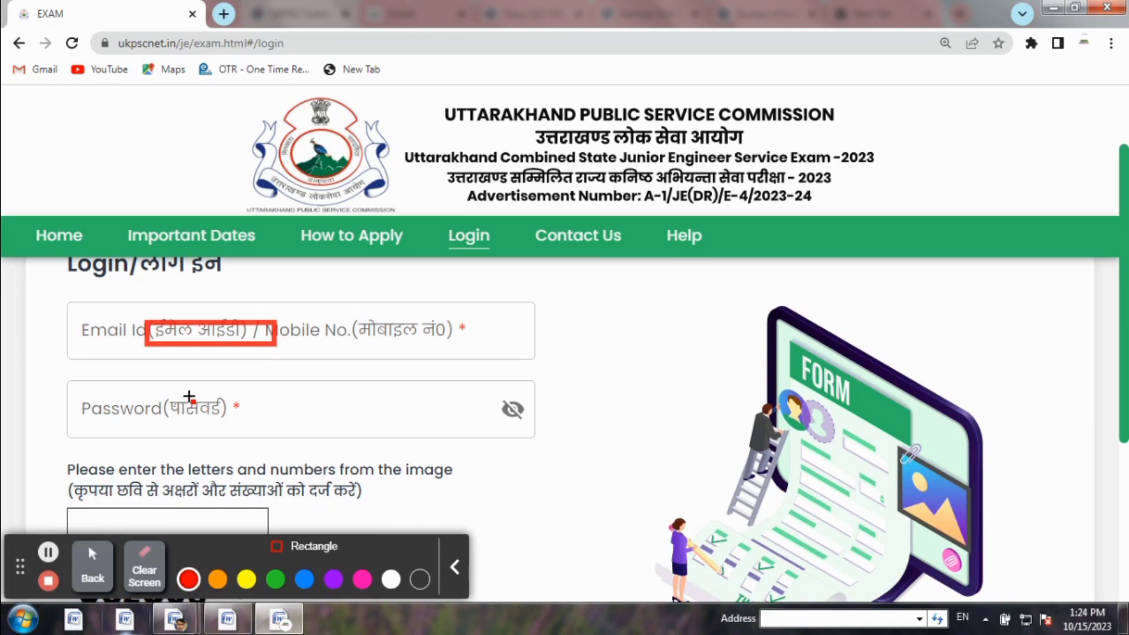
drag(171, 402, 250, 412)
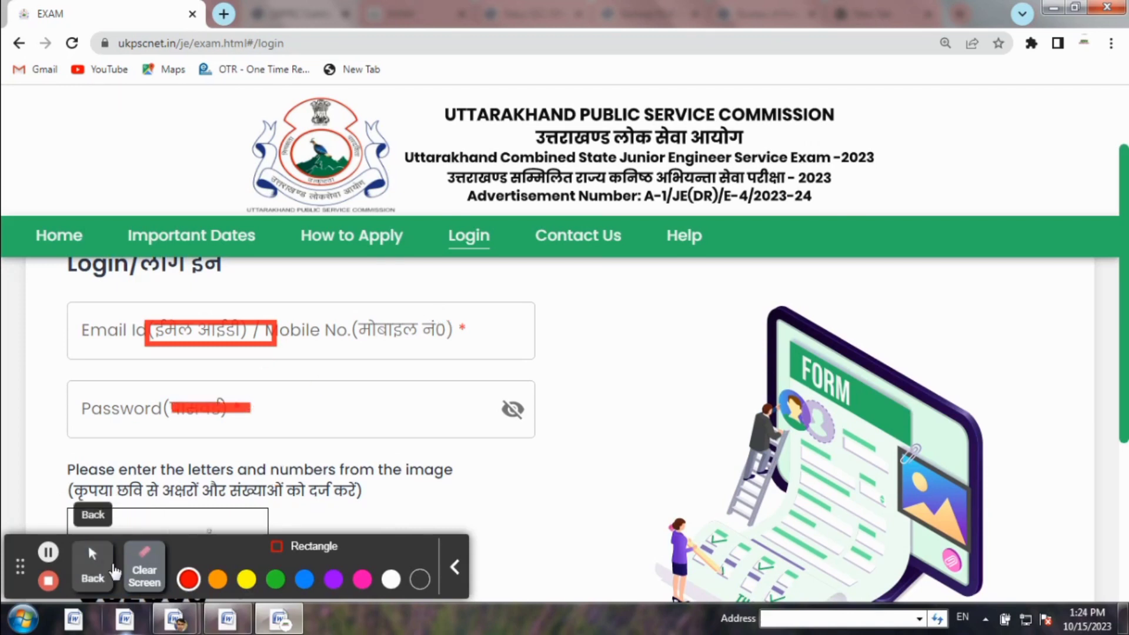
click(144, 567)
click(91, 570)
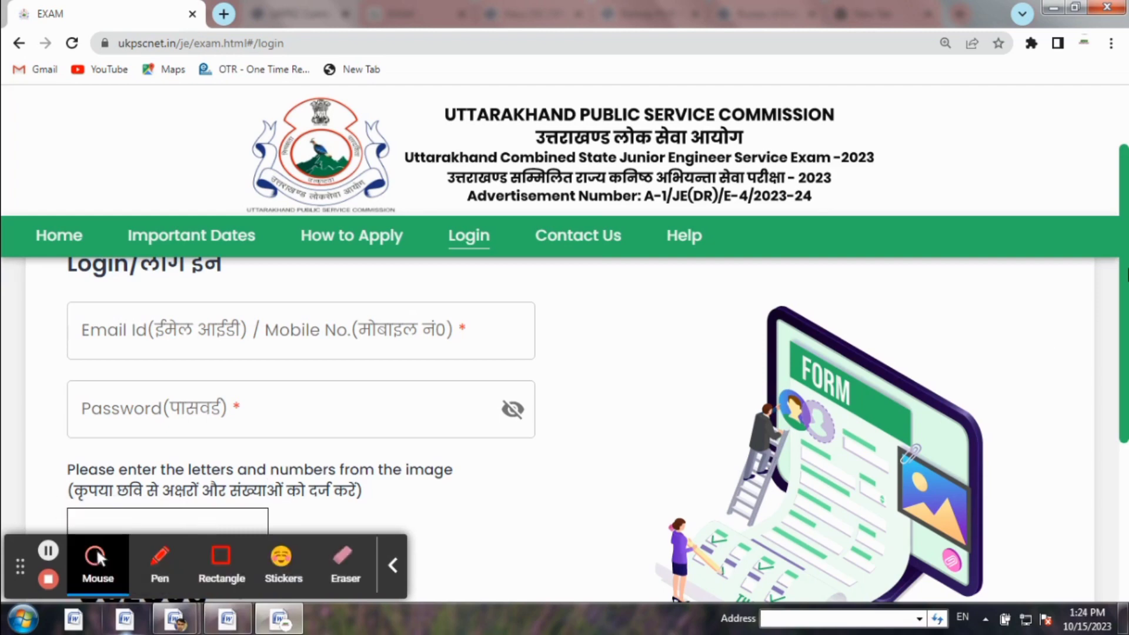
drag(1123, 269, 1125, 339)
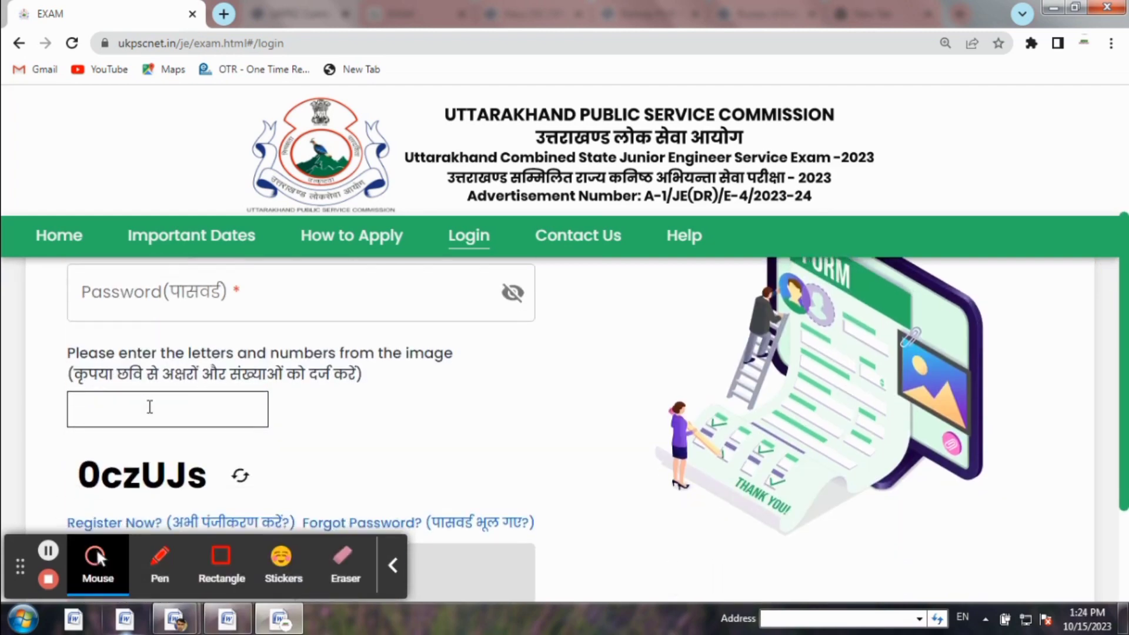
scroll(476, 388, up, 2)
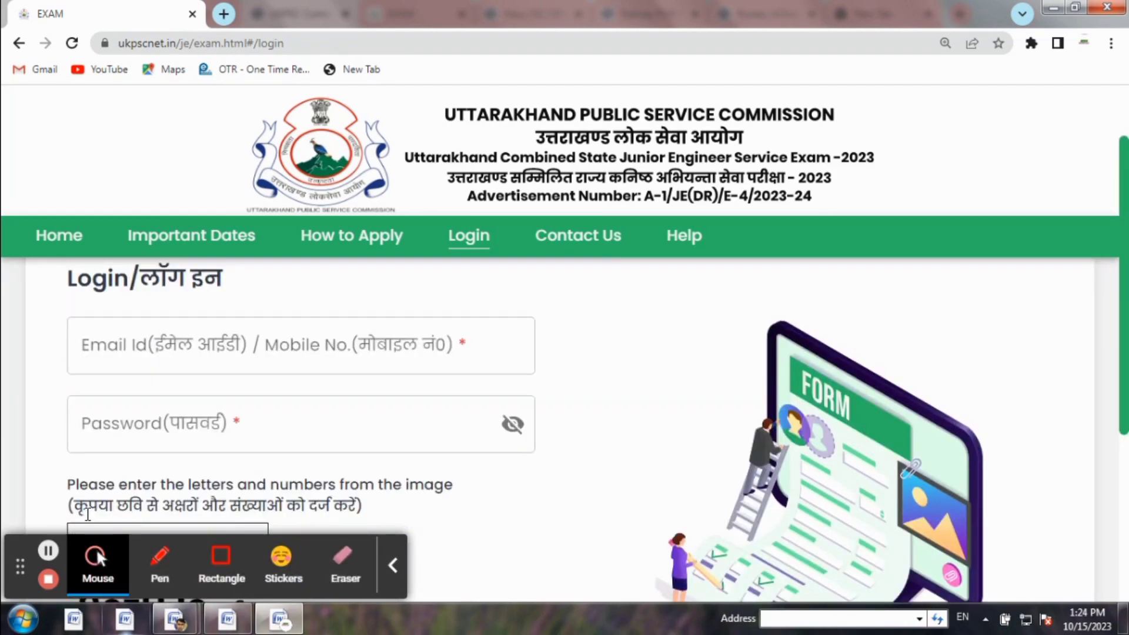
click(48, 550)
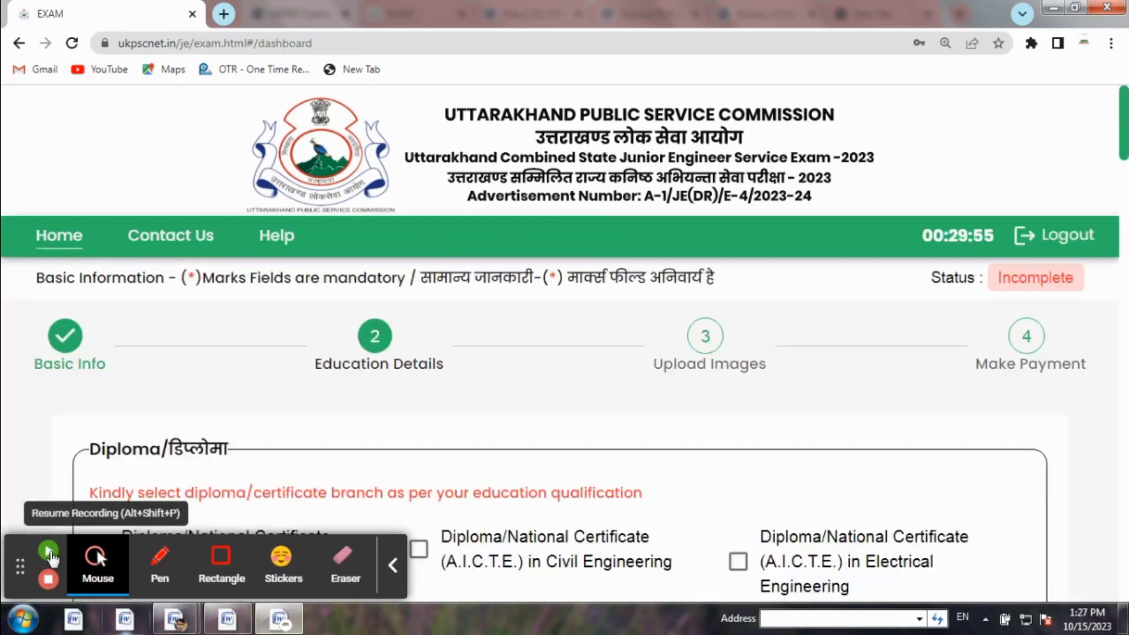
click(48, 550)
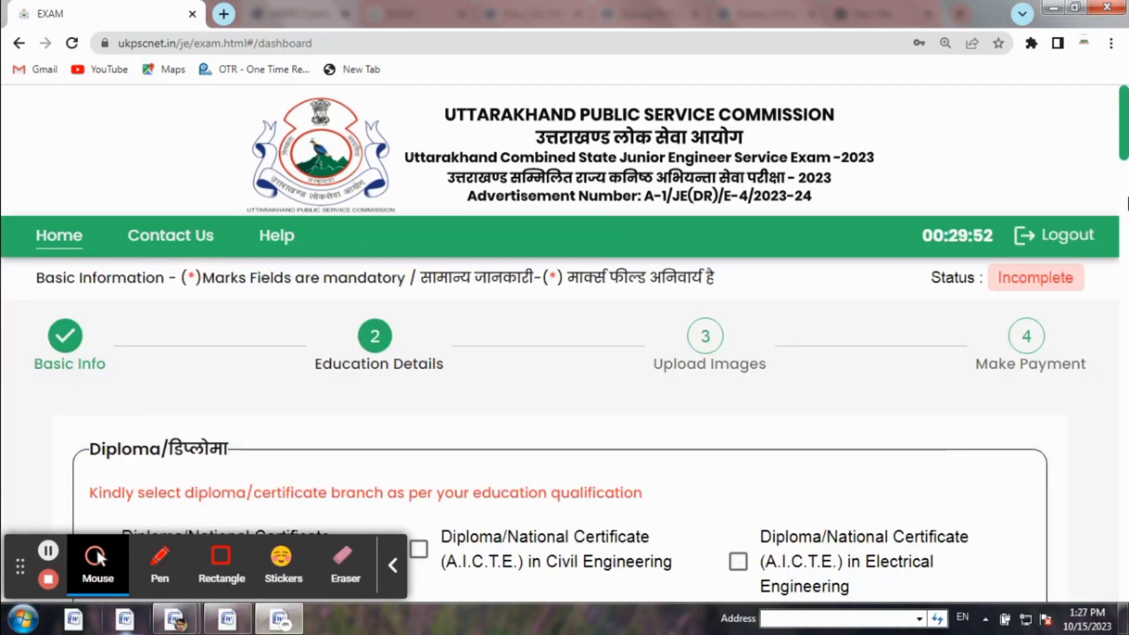
Tick Mechanical Engineering as the diploma branch in the Education Details step
click(1124, 125)
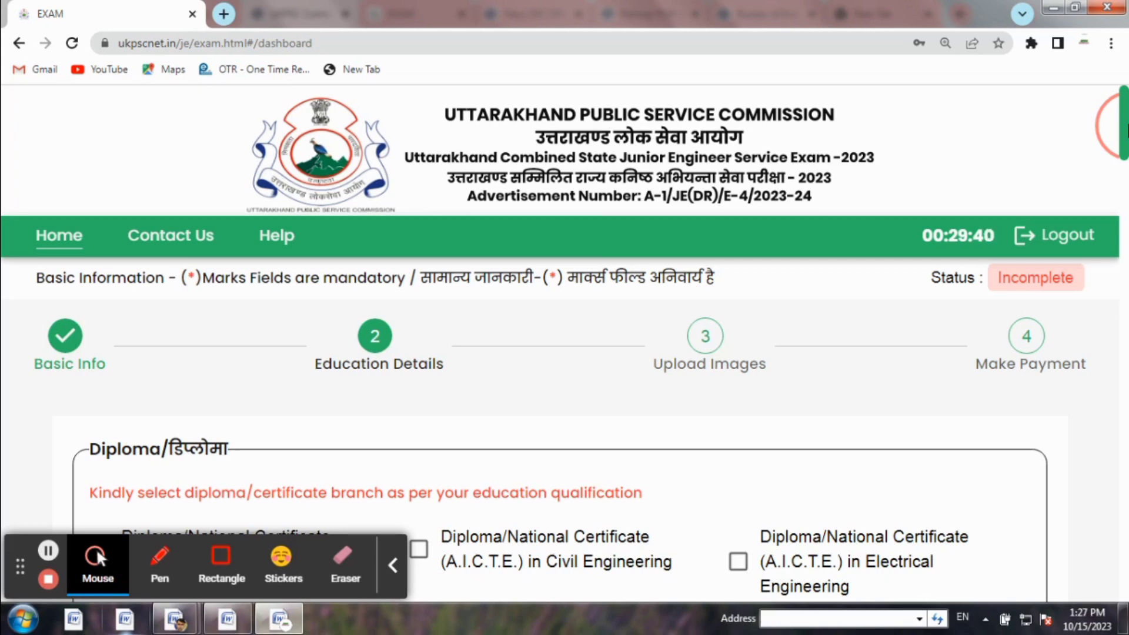
drag(1127, 126, 1126, 146)
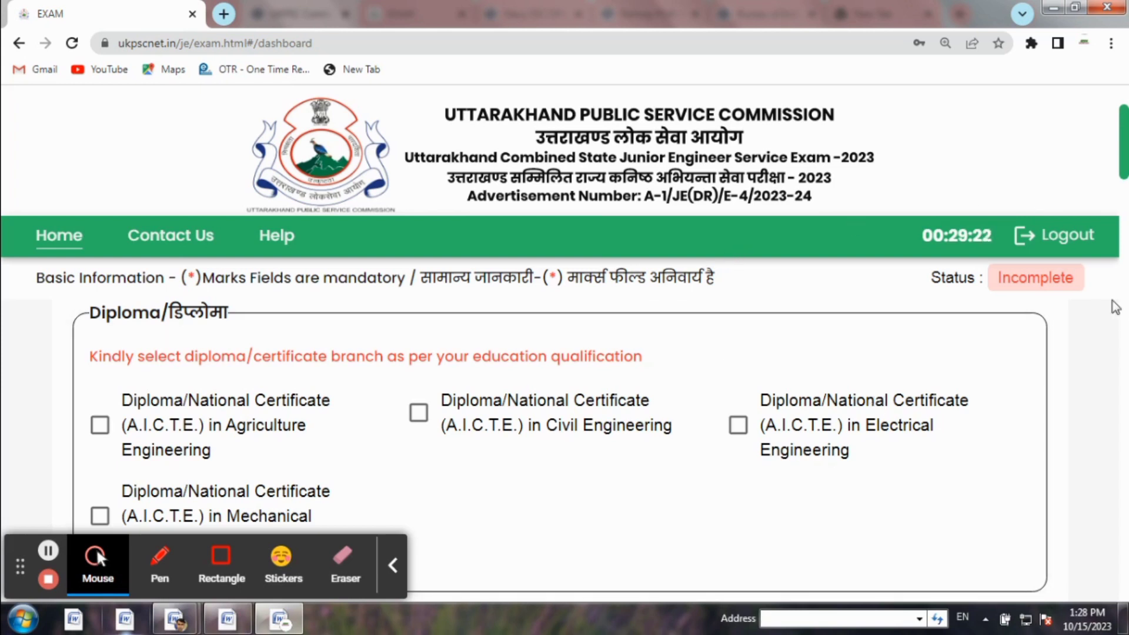
drag(1128, 147, 1128, 157)
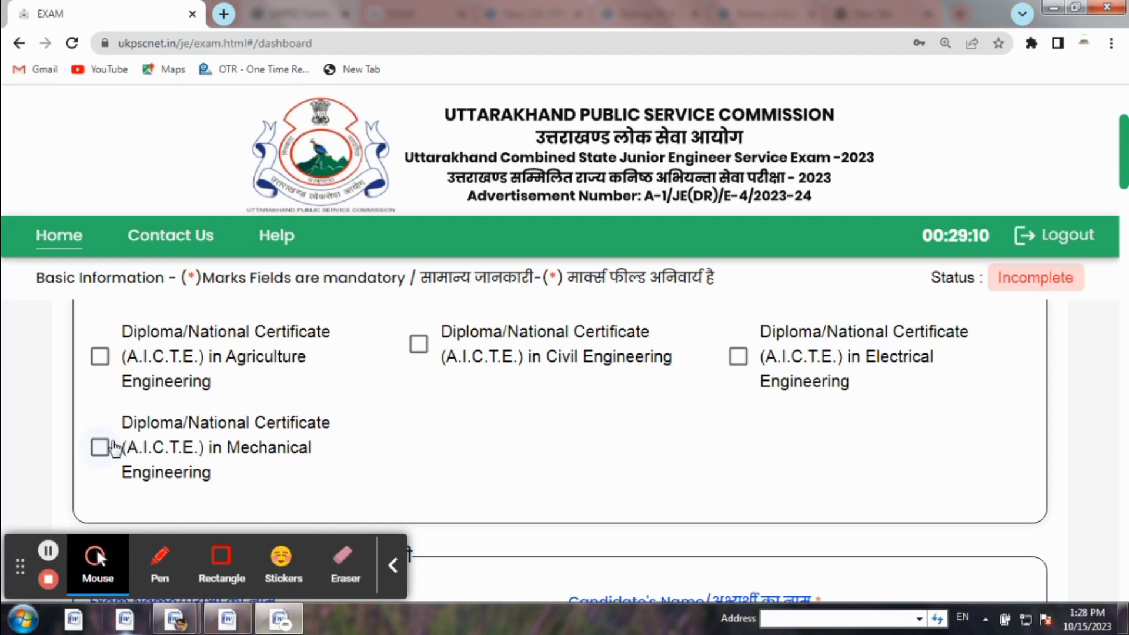
click(100, 447)
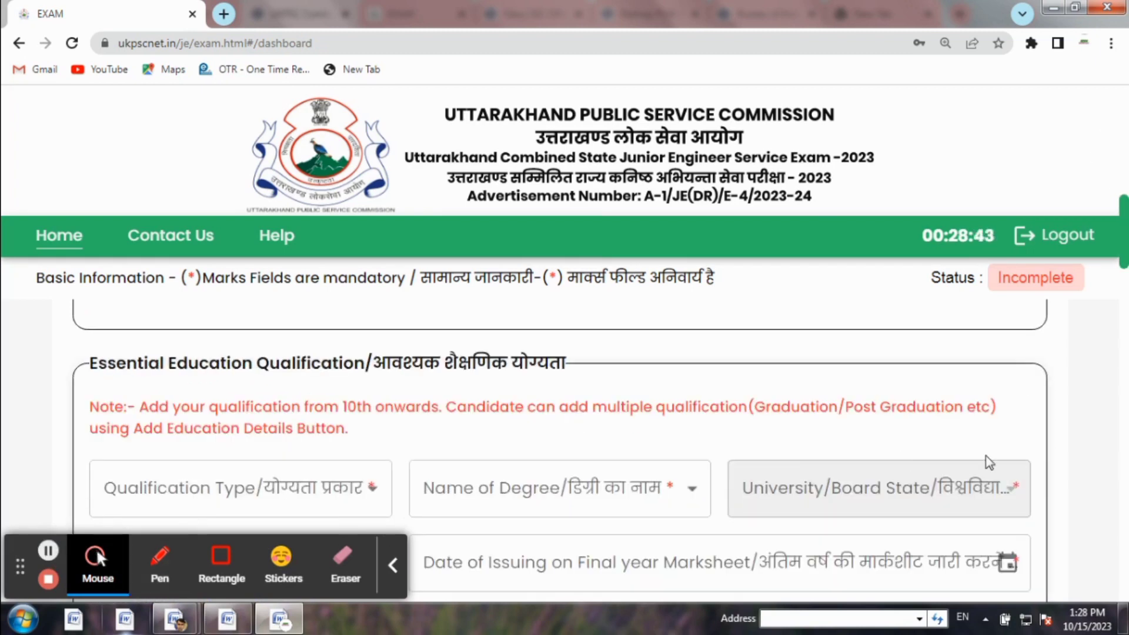
Choose High School(10th) as the qualification, with Uttarakhand as the board state
click(321, 490)
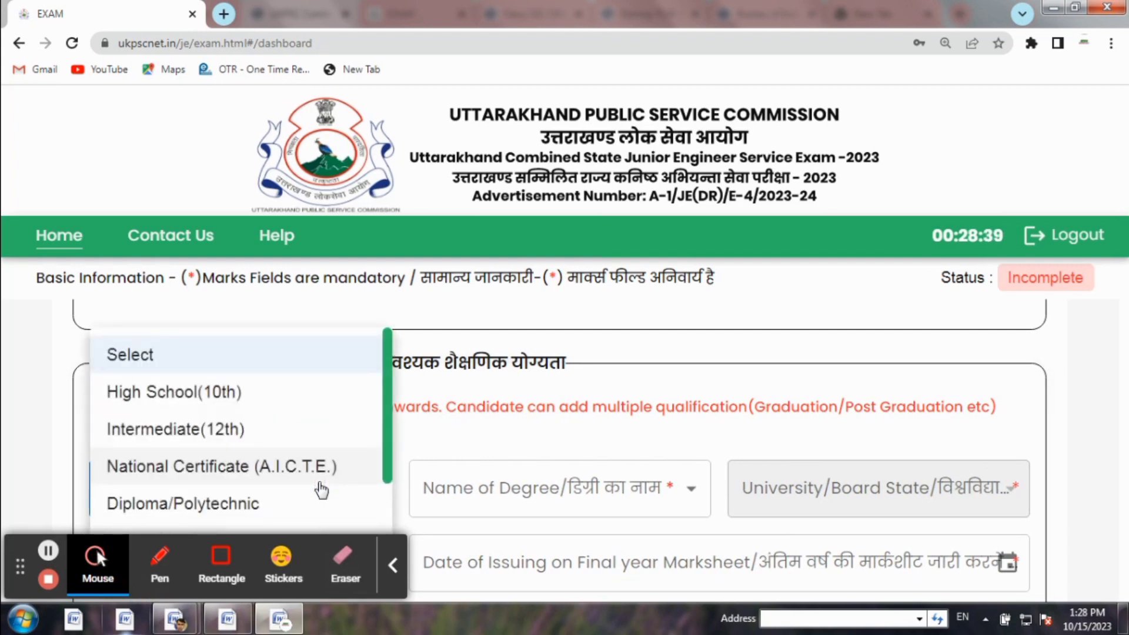
drag(388, 404, 397, 447)
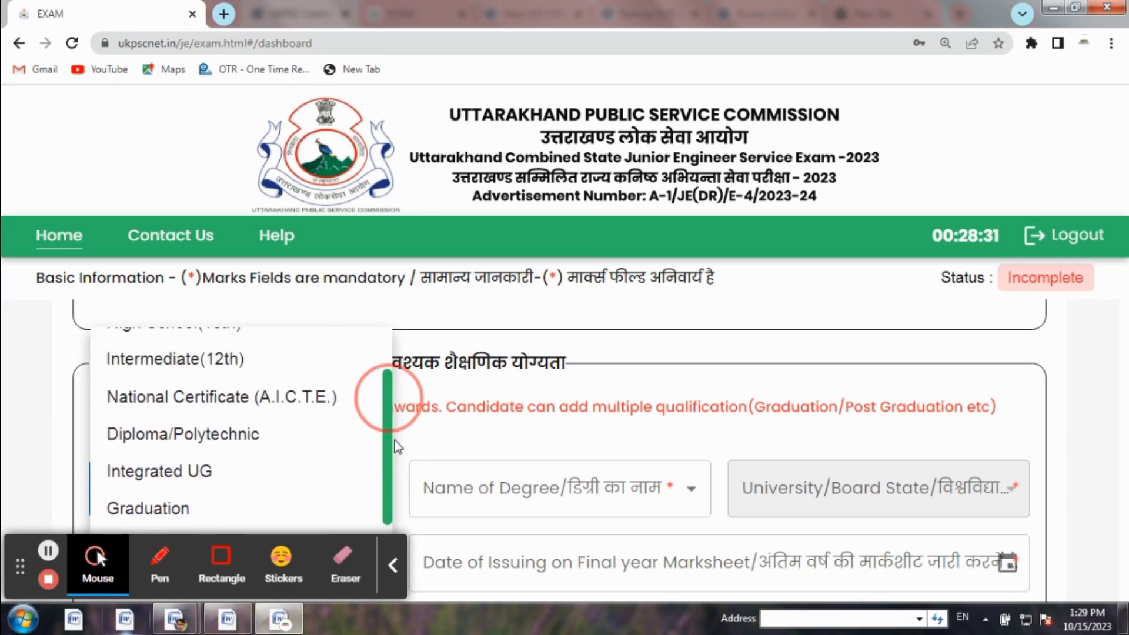
drag(397, 447, 393, 471)
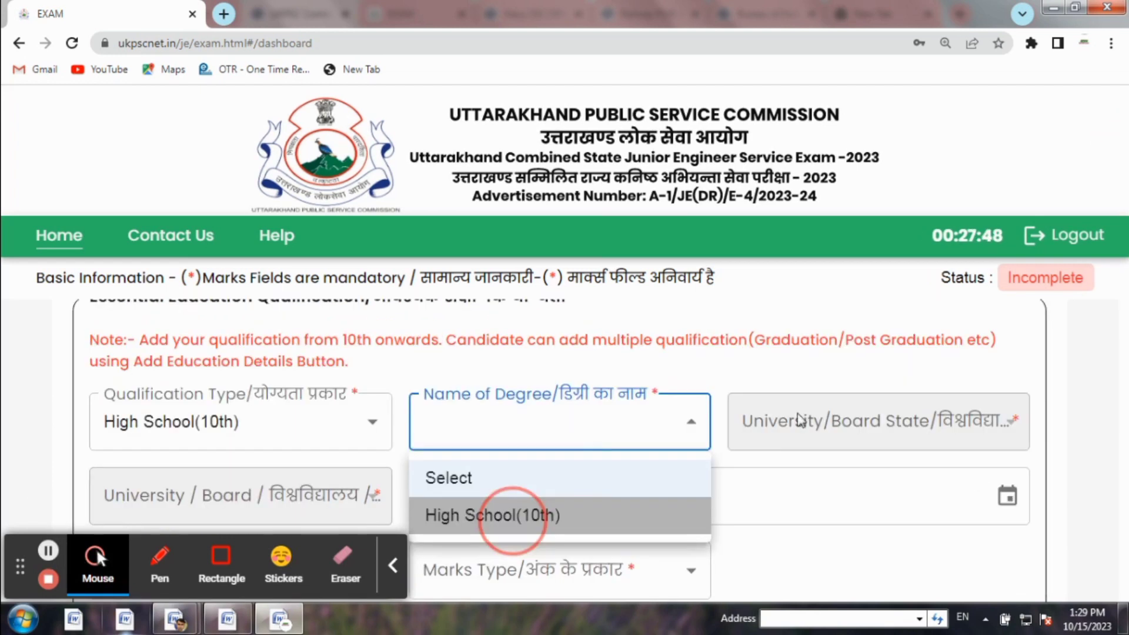
click(511, 511)
click(801, 418)
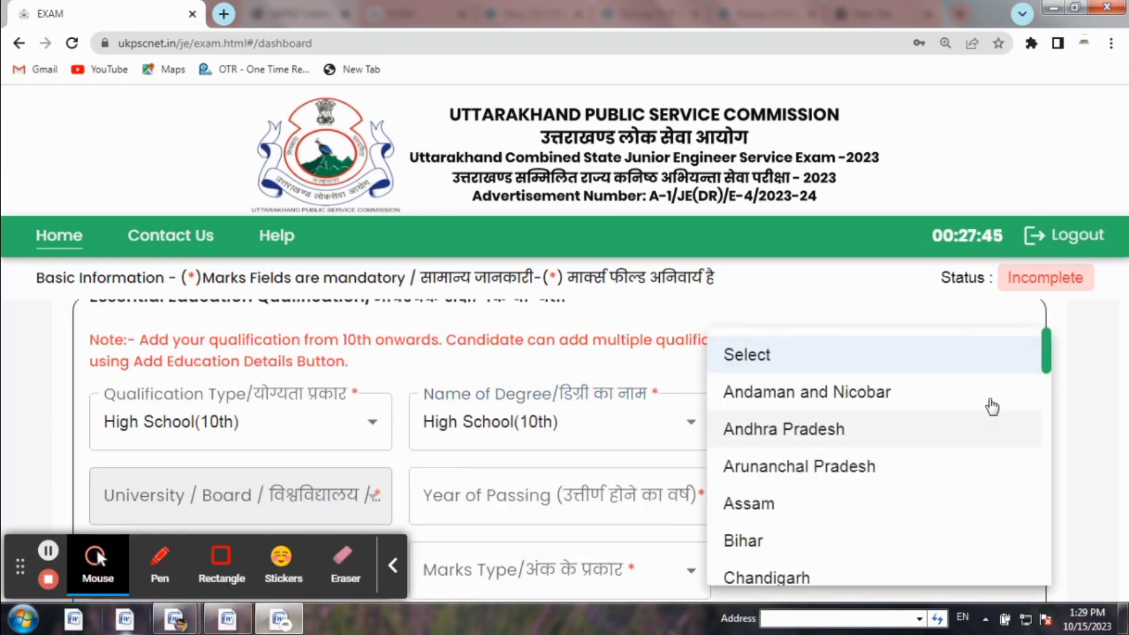
drag(1046, 347, 1046, 571)
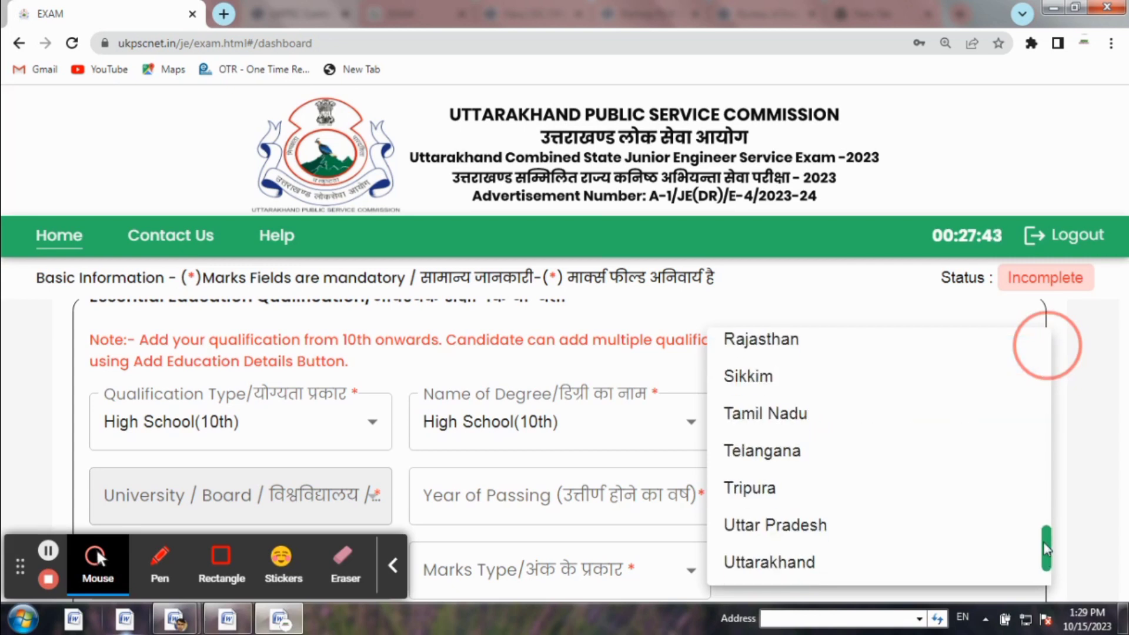
click(788, 569)
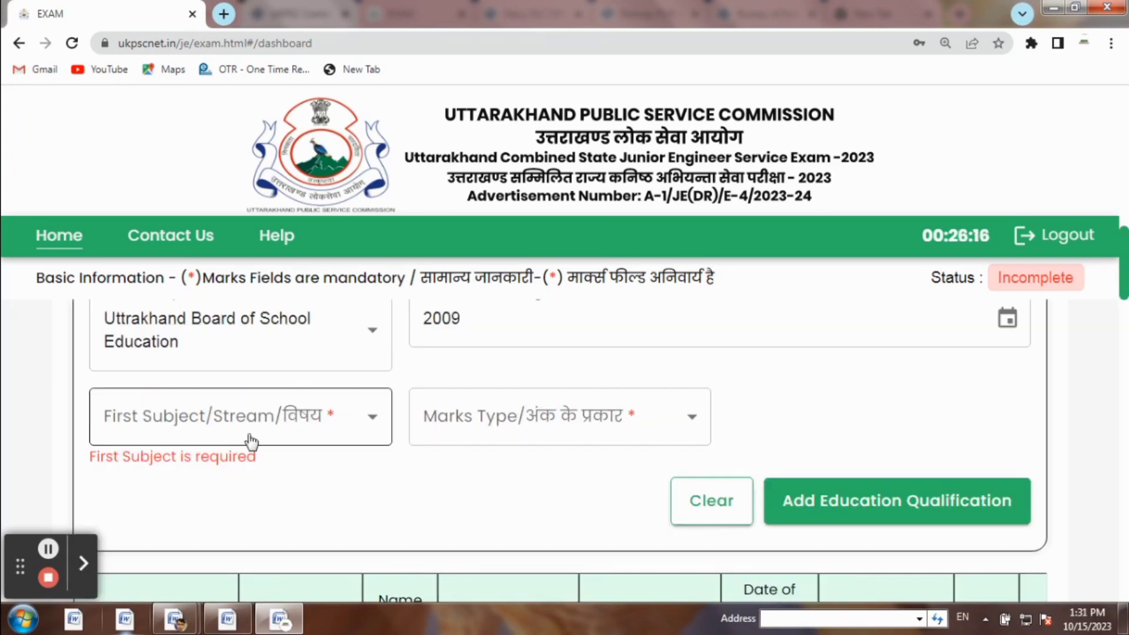
Enter High School Subjects, marks type MARKS, maximum 600 and 81.33 percent, then add it to the table
click(247, 439)
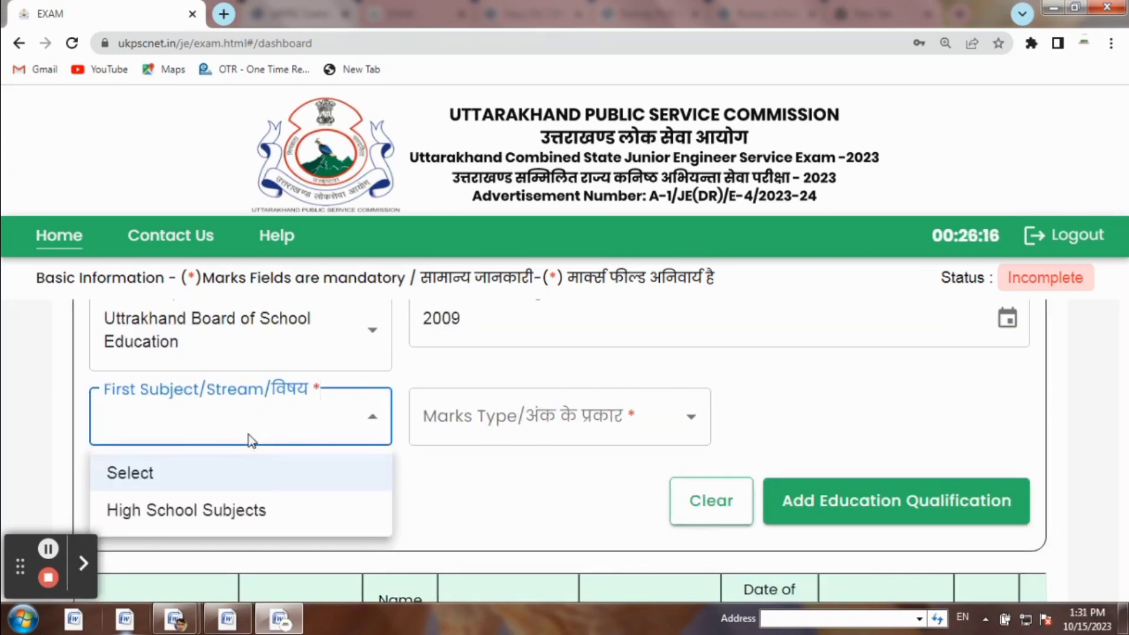
click(185, 520)
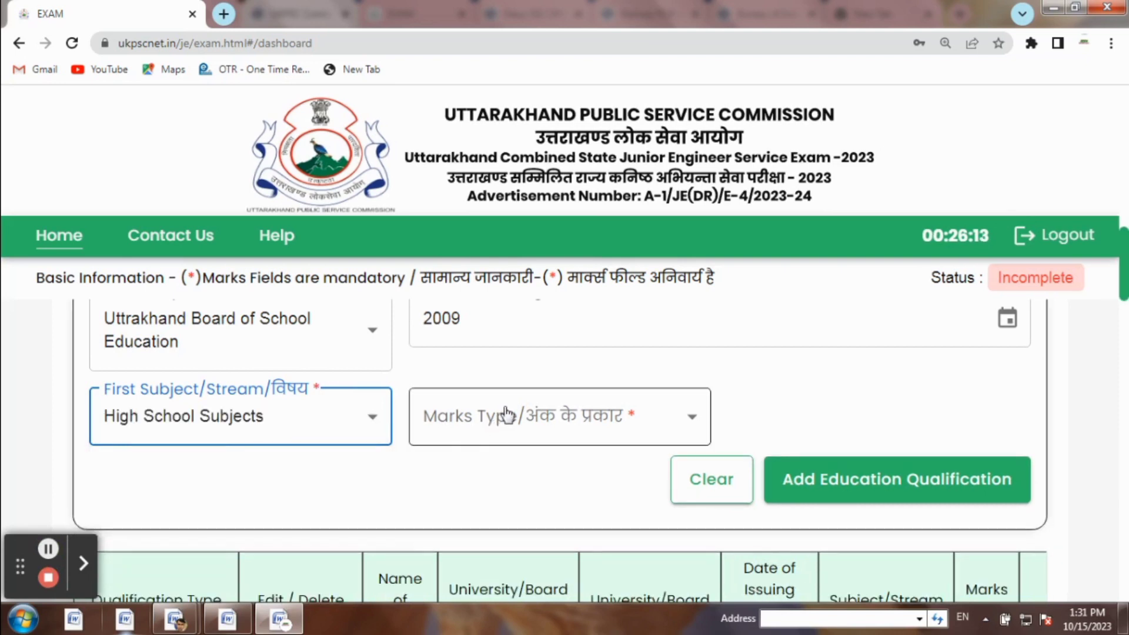
click(507, 414)
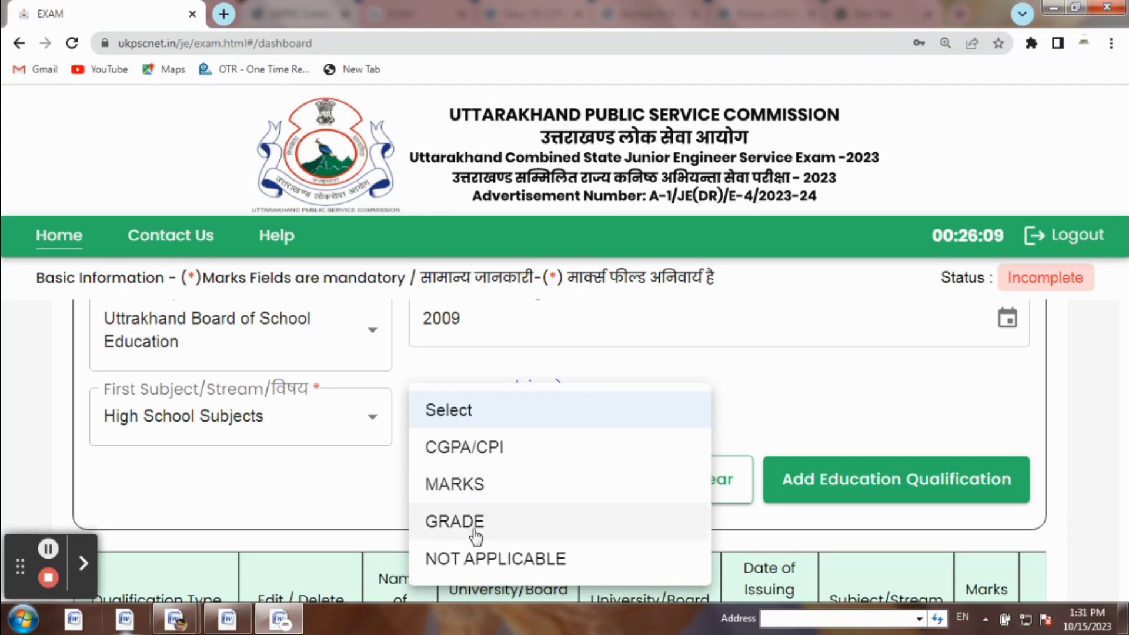
click(470, 485)
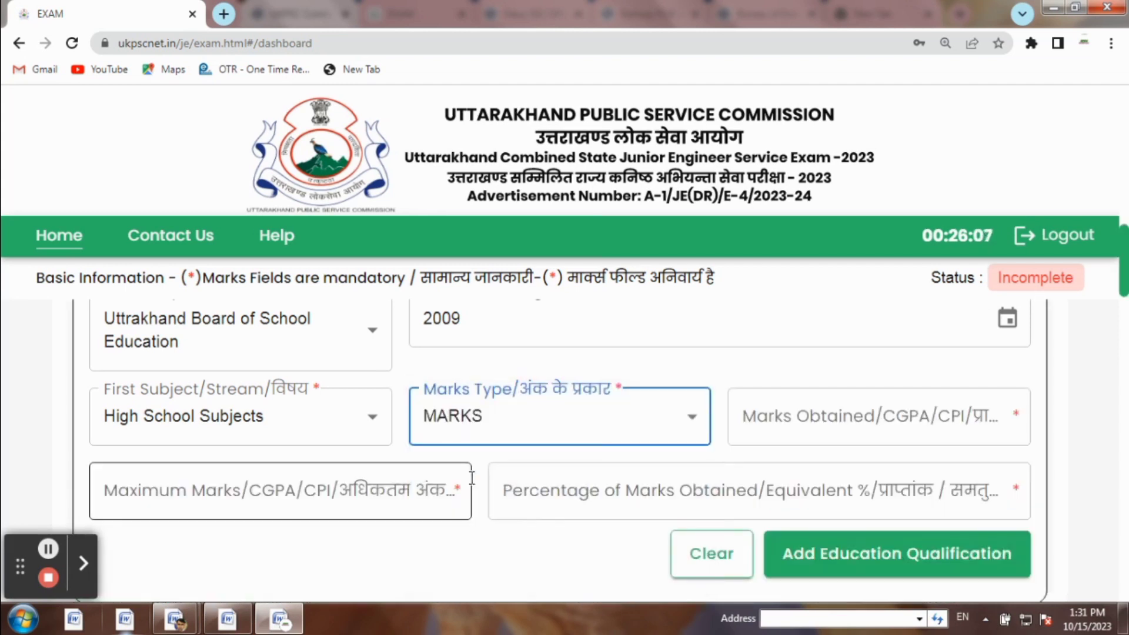
click(807, 431)
click(281, 493)
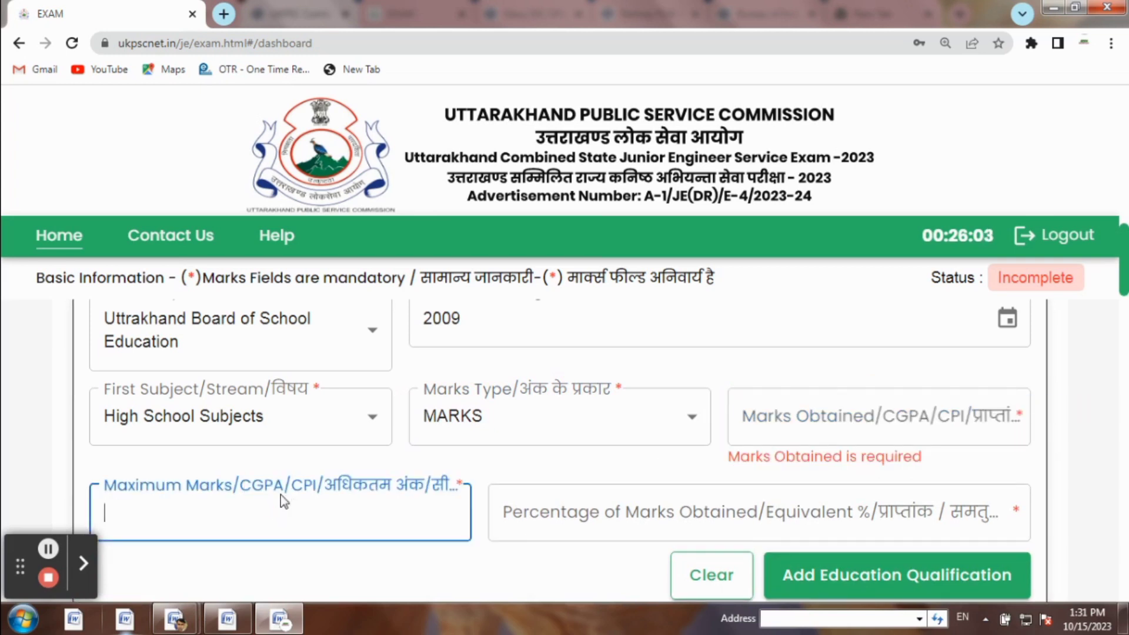
click(541, 502)
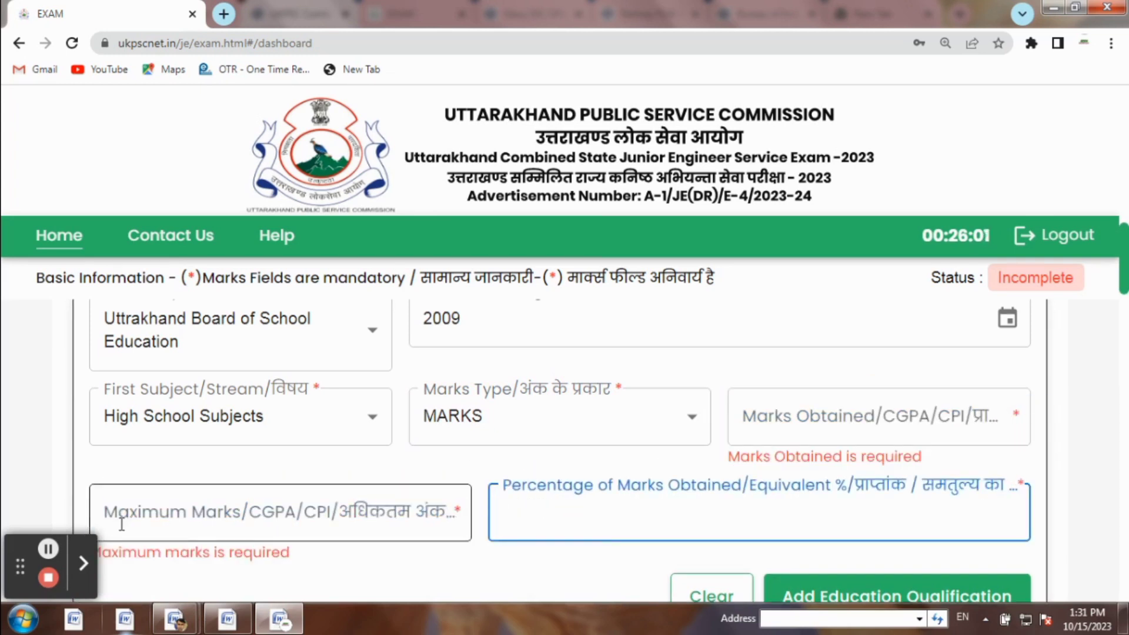
click(48, 549)
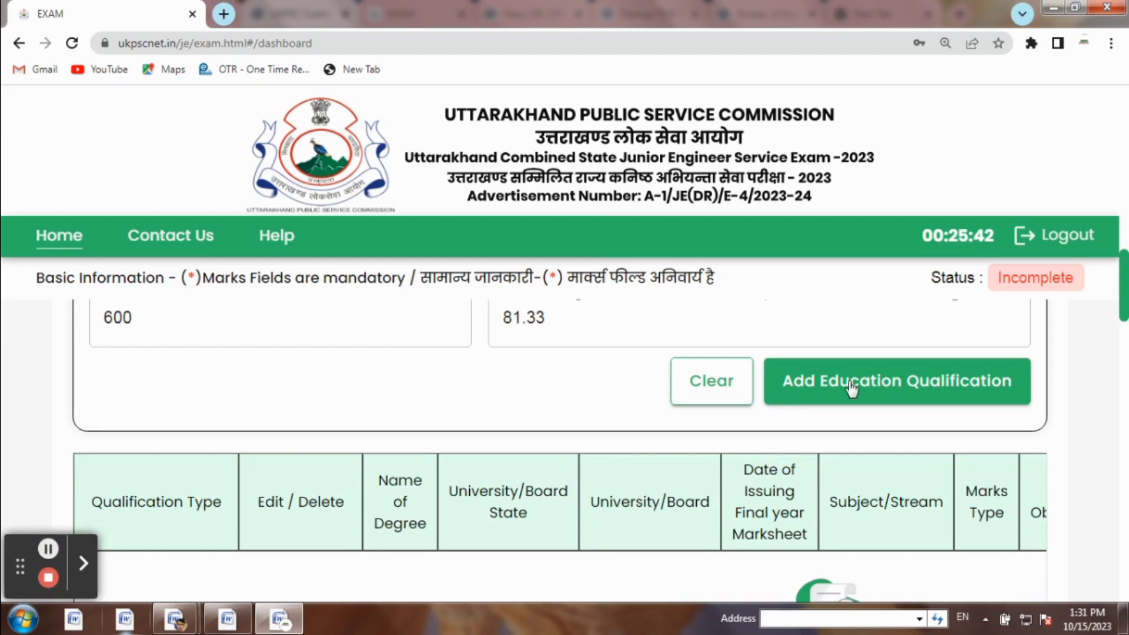
click(871, 385)
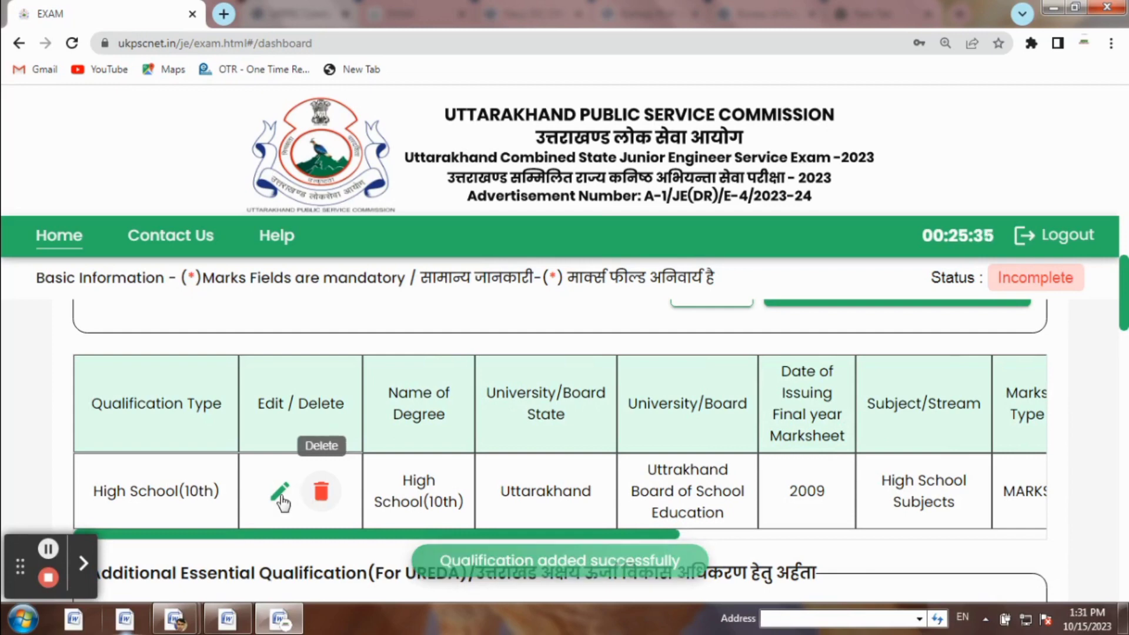
Select Intermediate(12th) as the next qualification type
drag(1127, 318, 1127, 262)
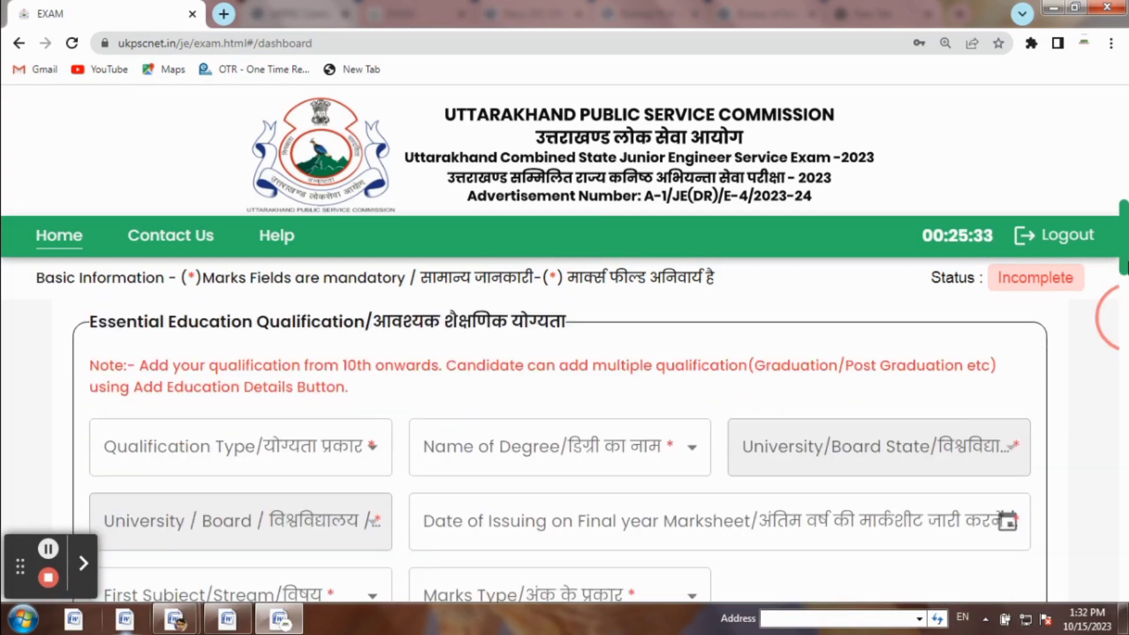
click(305, 458)
click(193, 429)
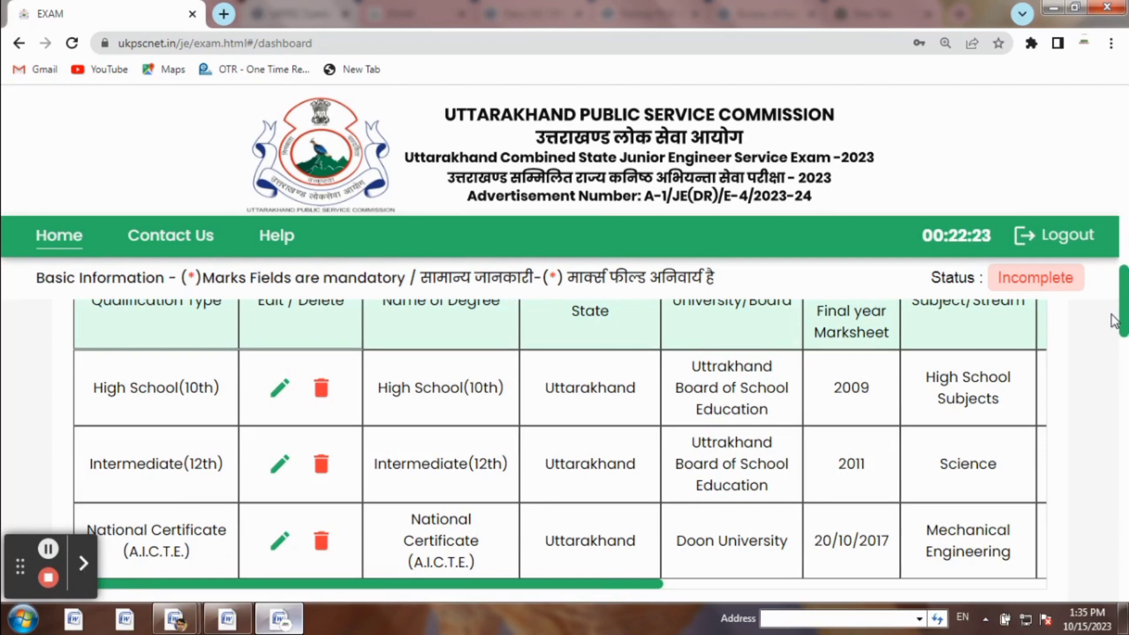
drag(1127, 296, 1128, 338)
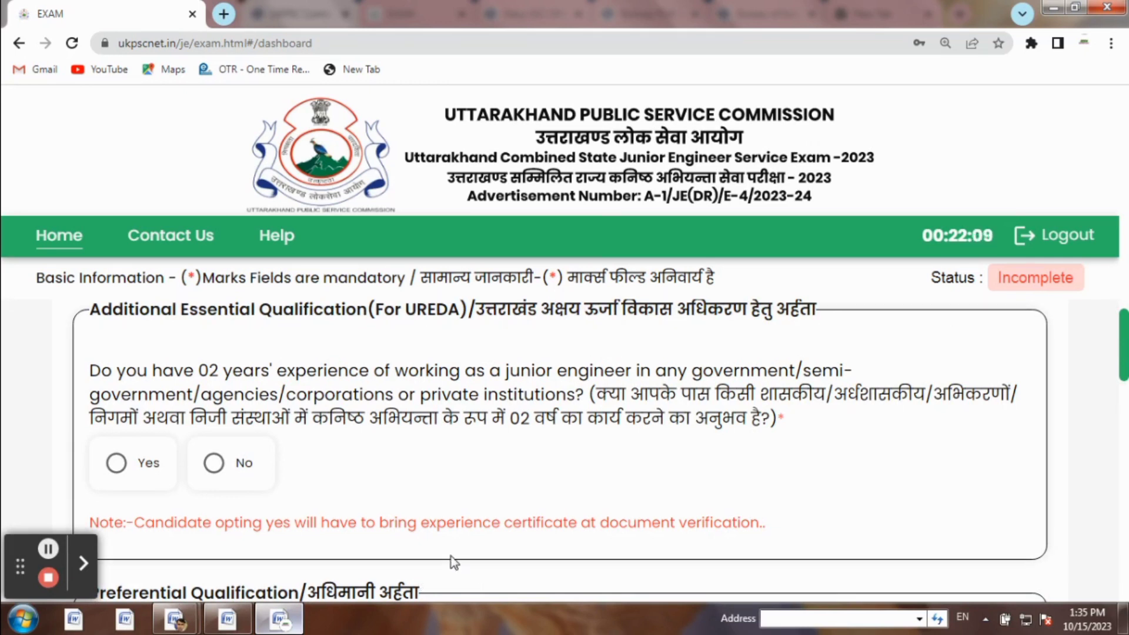
click(213, 468)
drag(1127, 338, 1127, 341)
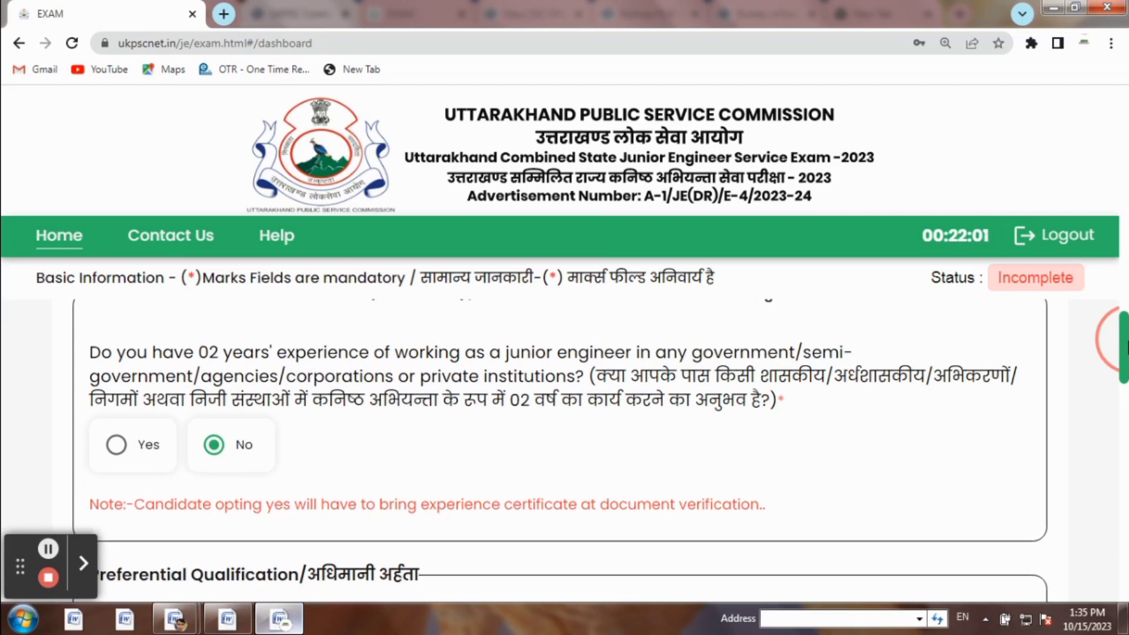
scroll(1127, 340, down, 1)
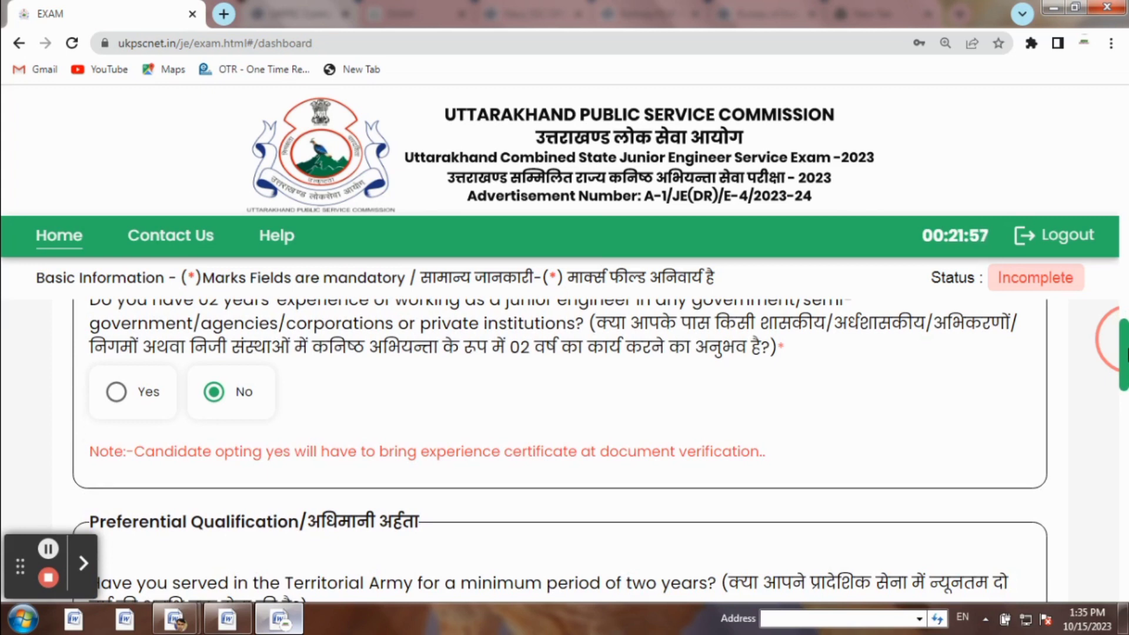
scroll(1127, 353, down, 2)
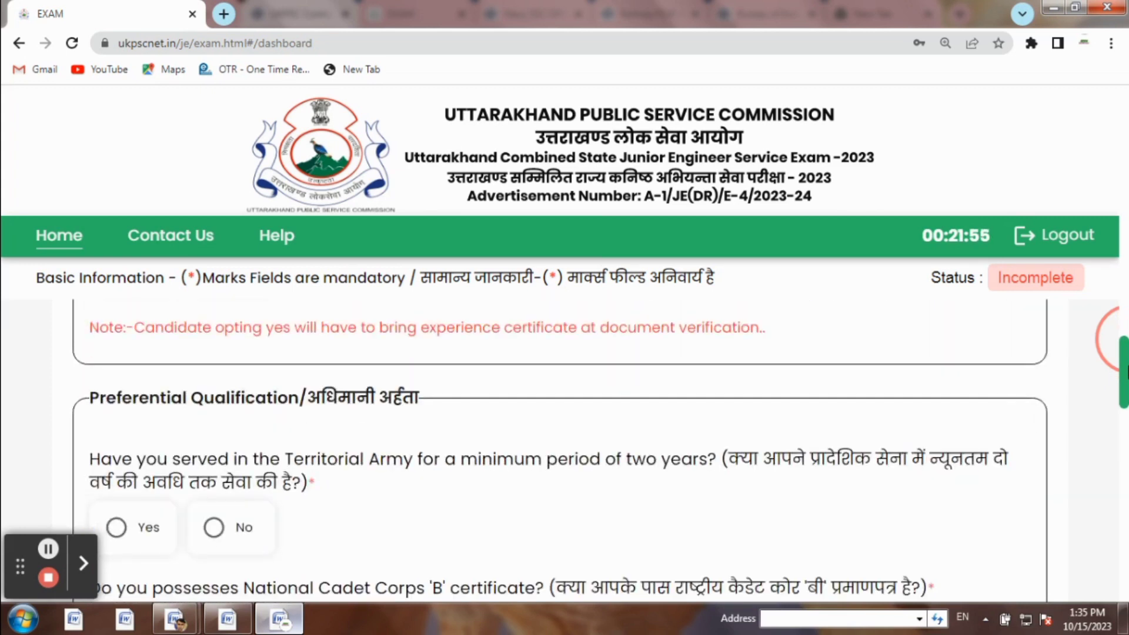
scroll(1127, 371, down, 1)
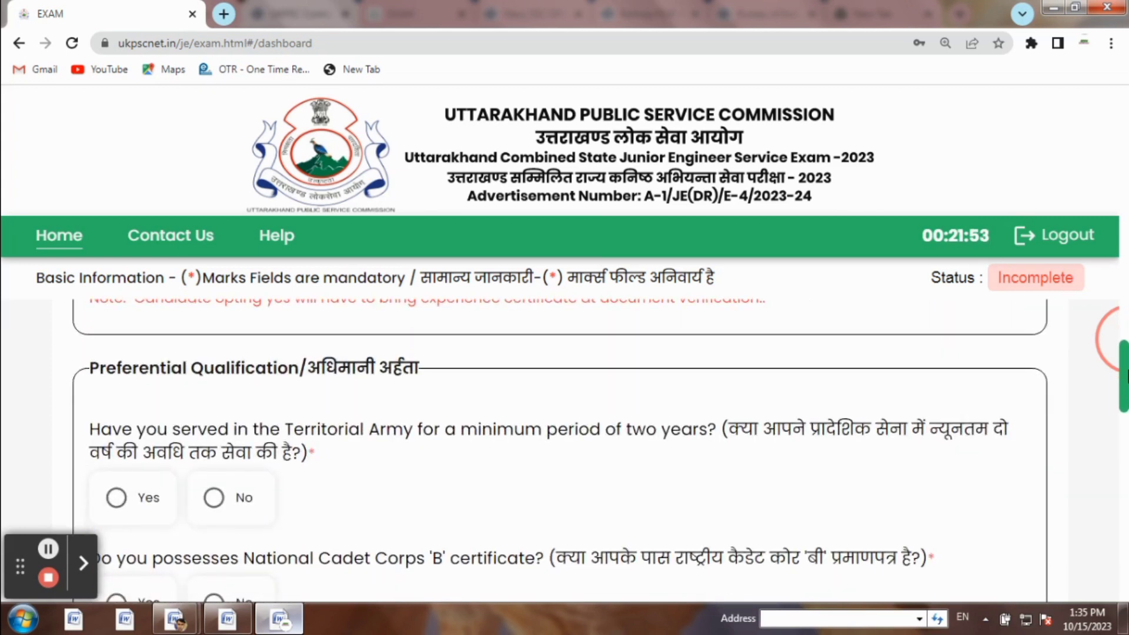
Answer No to the Territorial Army, NCC 'B' certificate and National Service Scheme questions
scroll(1126, 376, down, 1)
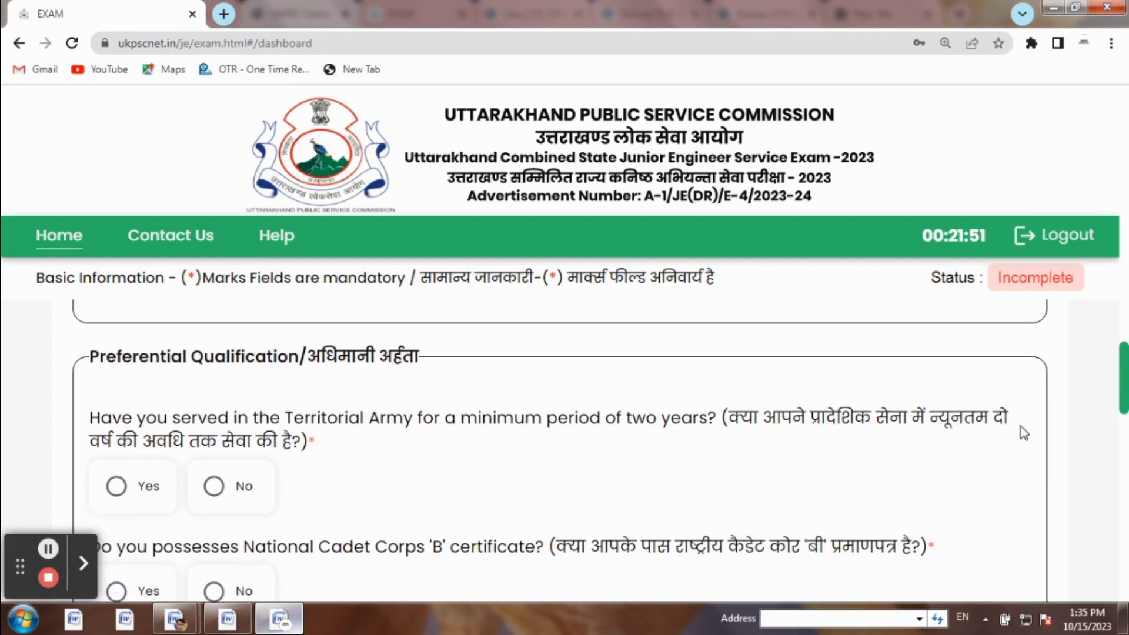
click(227, 490)
scroll(1124, 383, down, 2)
scroll(1120, 385, down, 2)
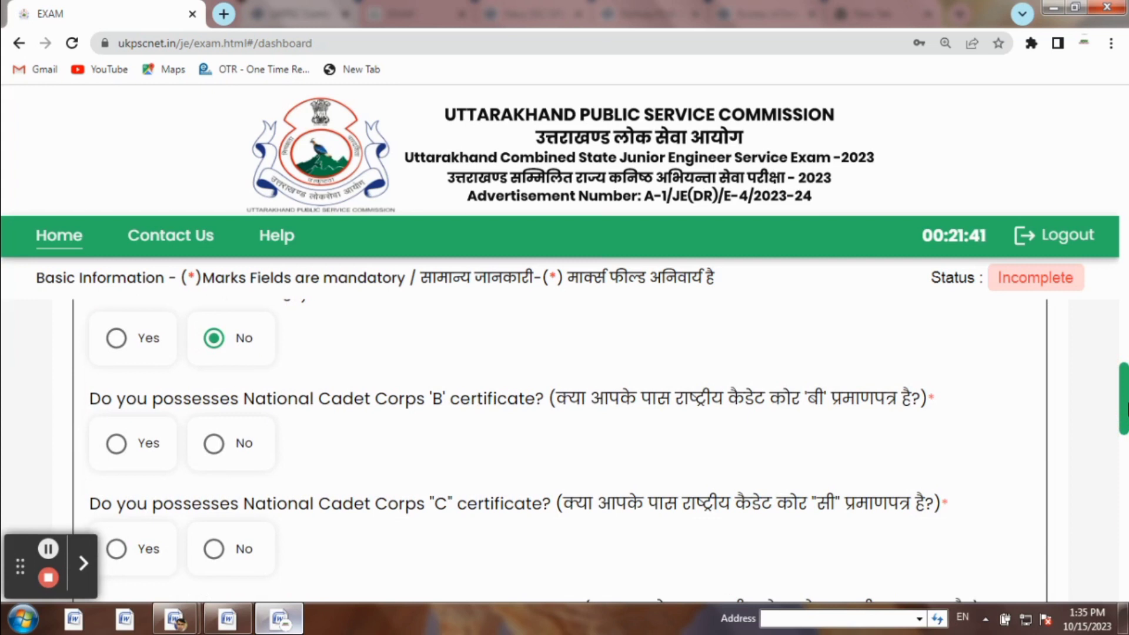
click(233, 454)
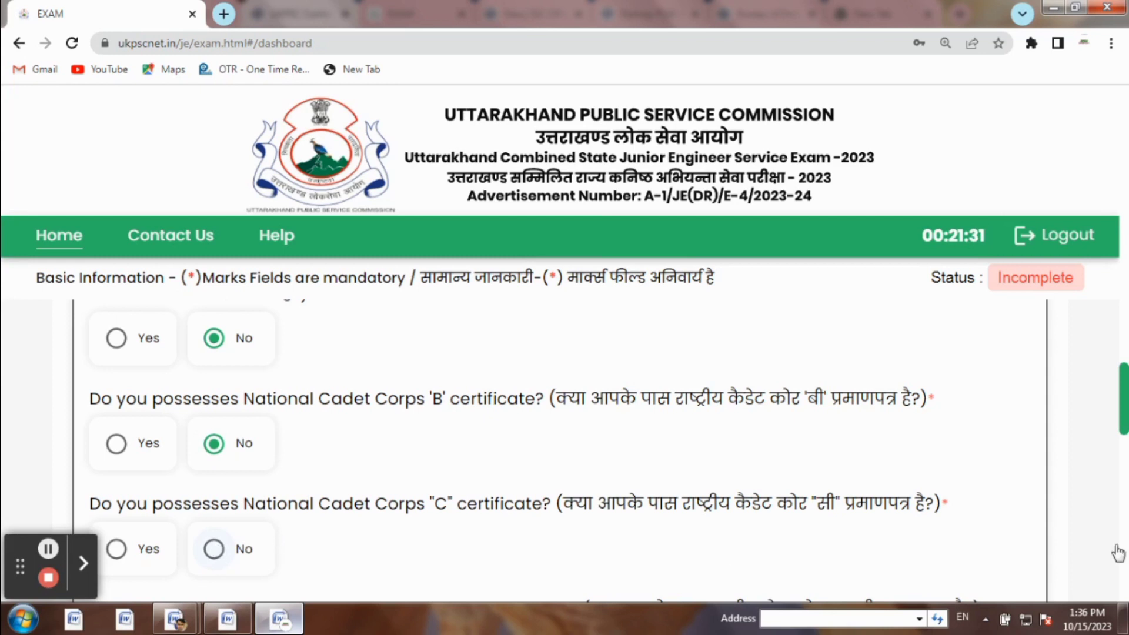
drag(1126, 368, 1126, 377)
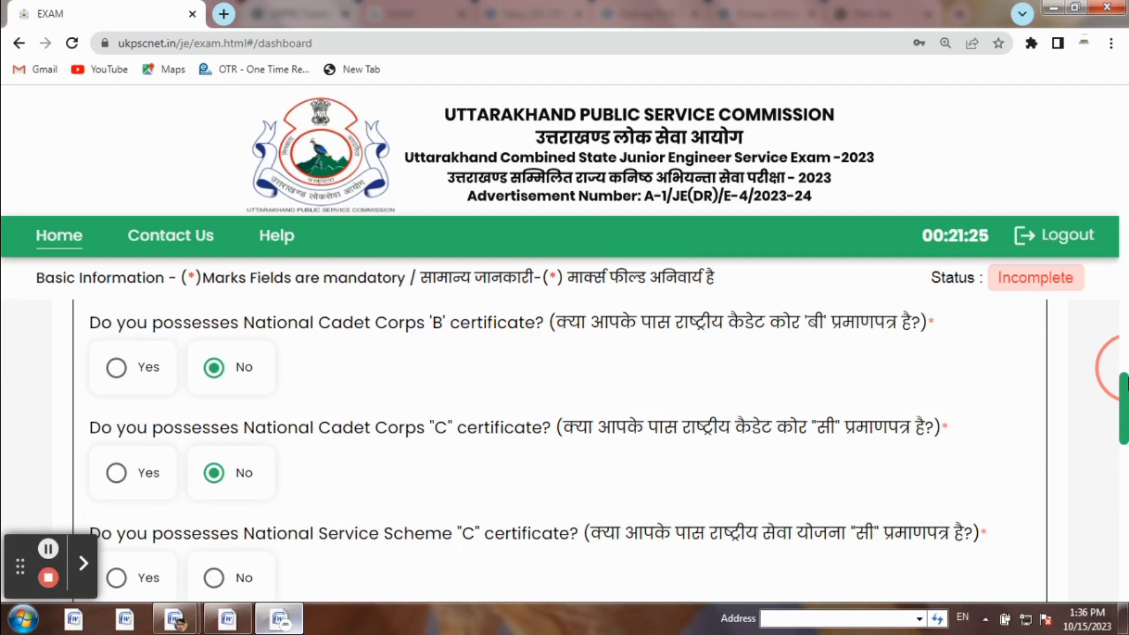
drag(1127, 377, 1127, 389)
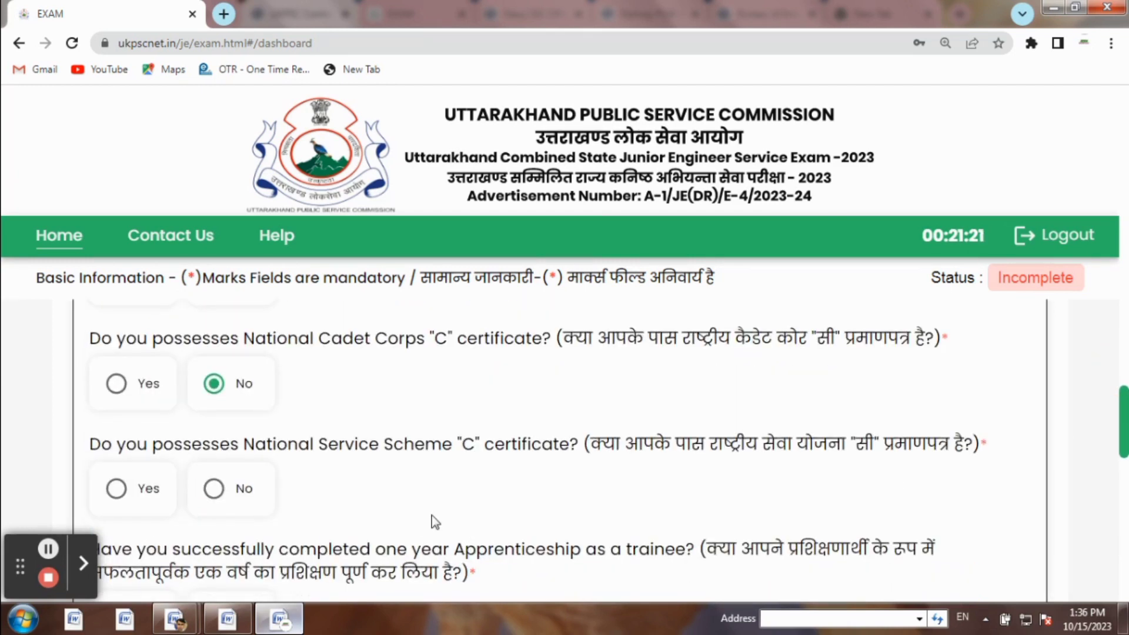
click(213, 489)
Answer Yes to apprenticeship and No to the civil and mechanical/electrical degree questions
drag(1121, 411, 1124, 428)
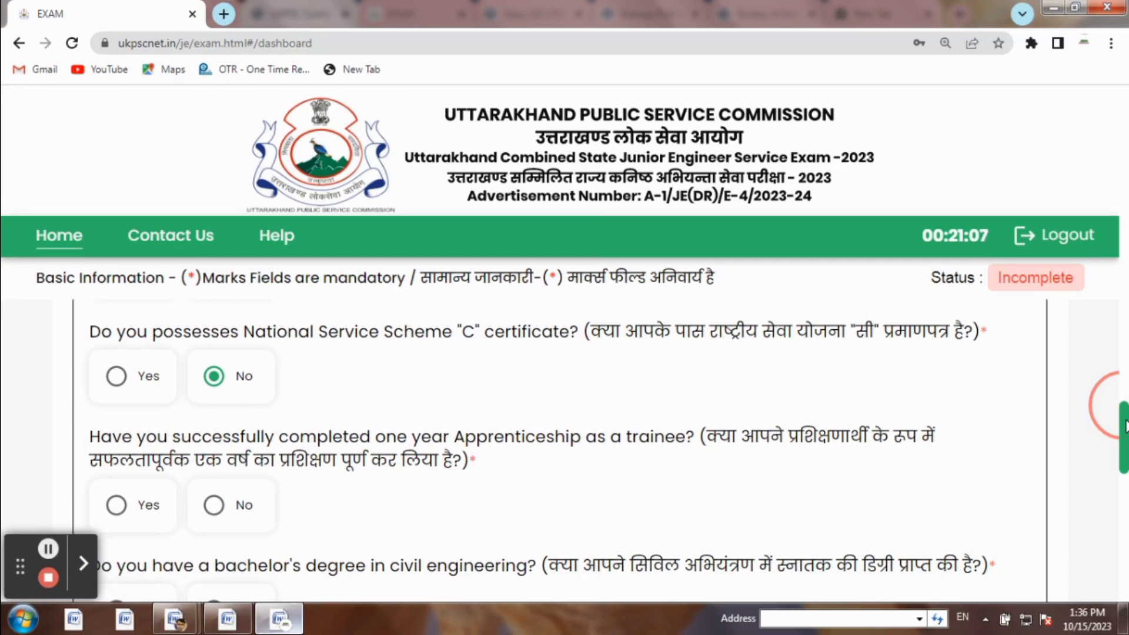
scroll(823, 441, down, 1)
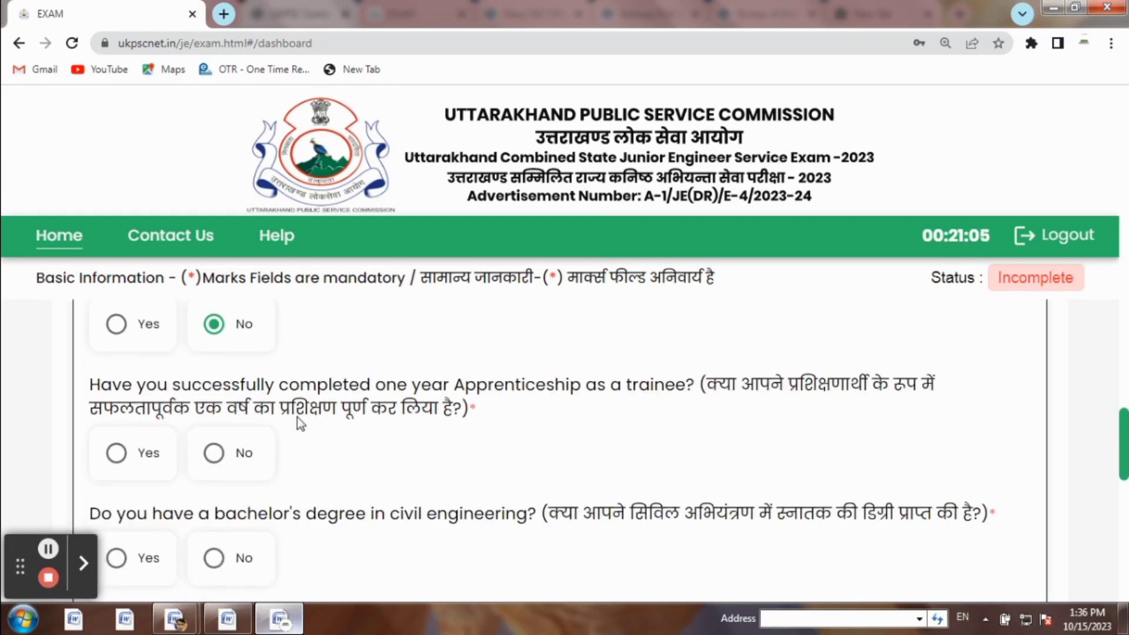
click(116, 454)
drag(1125, 434, 1127, 441)
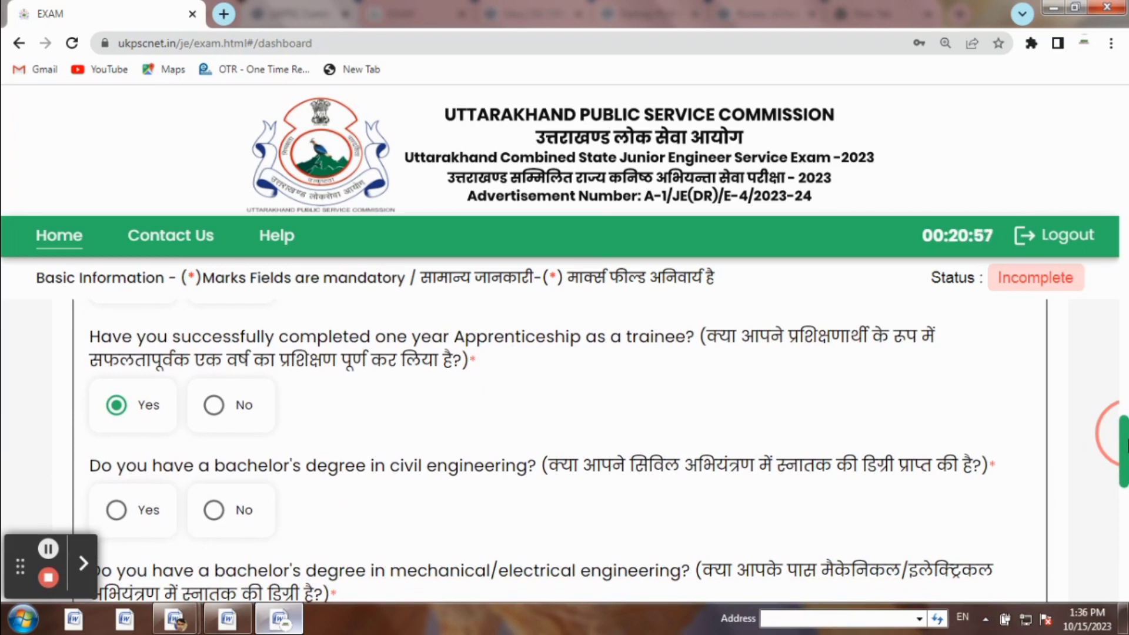
drag(1127, 441, 1127, 443)
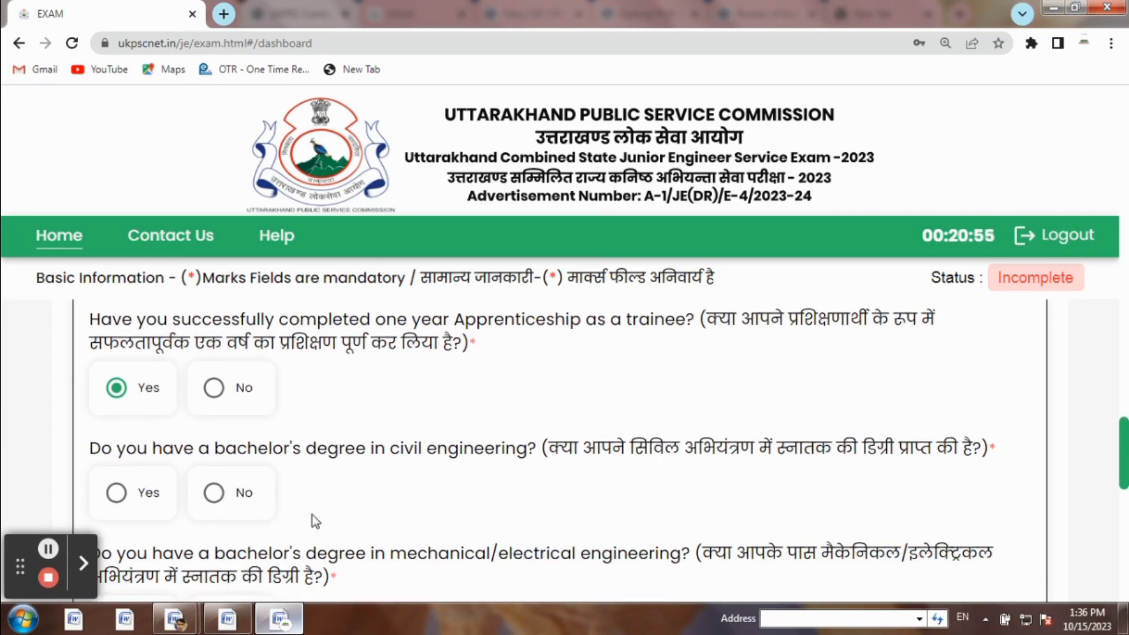
click(214, 493)
drag(1127, 444, 1126, 462)
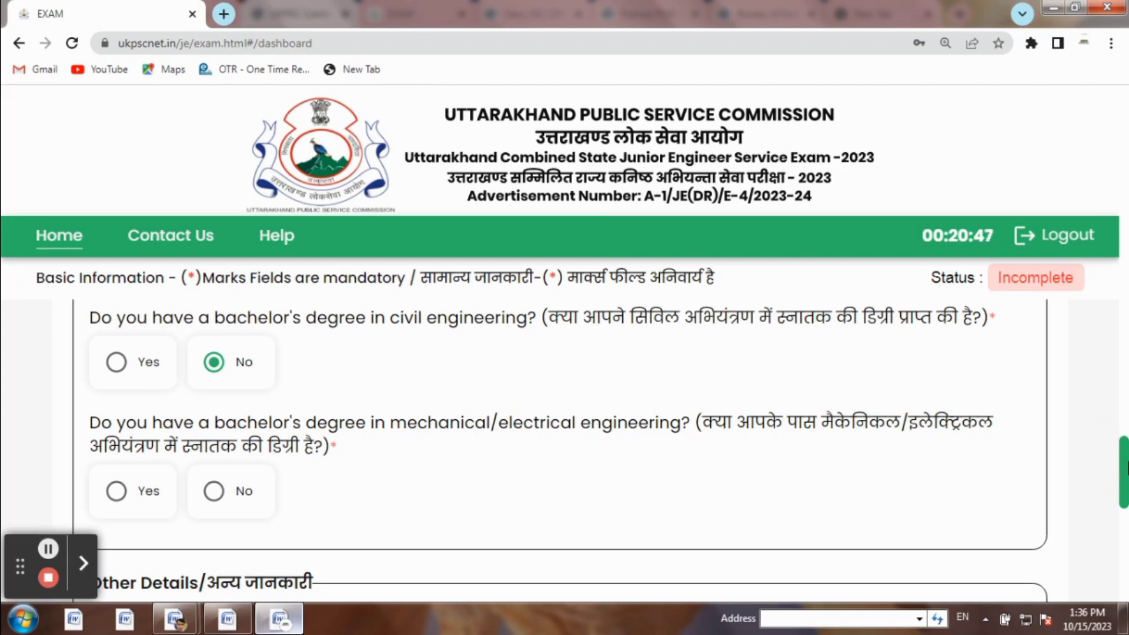
click(213, 491)
Set exam centre Preference 1 to Rudrapur
scroll(1095, 478, down, 3)
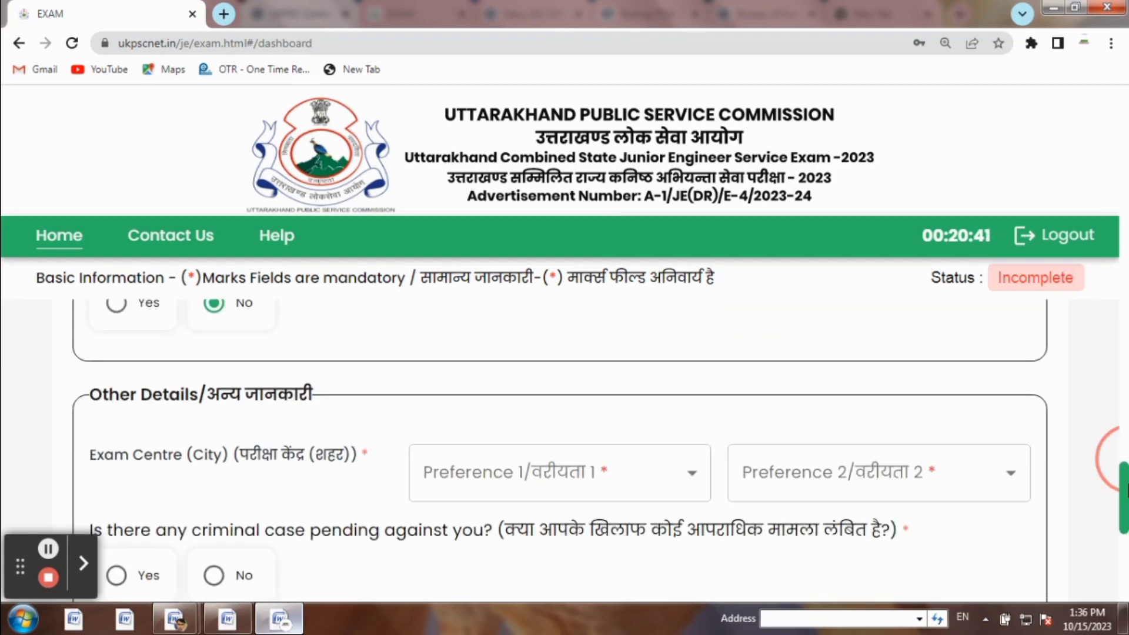
scroll(1117, 458, down, 1)
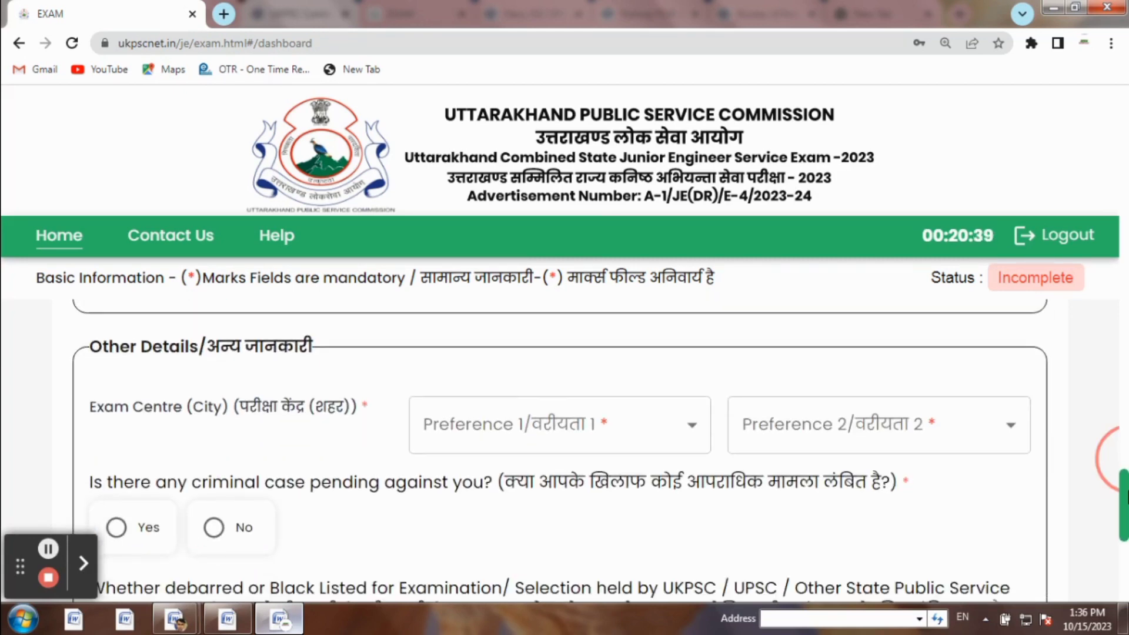
click(582, 423)
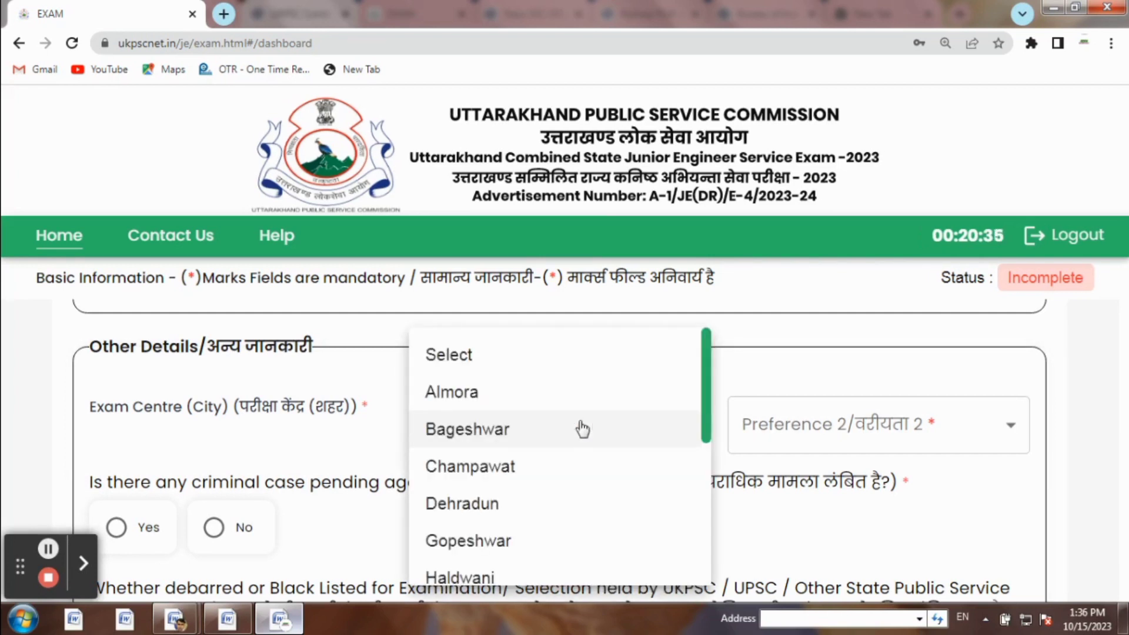
scroll(582, 430, down, 5)
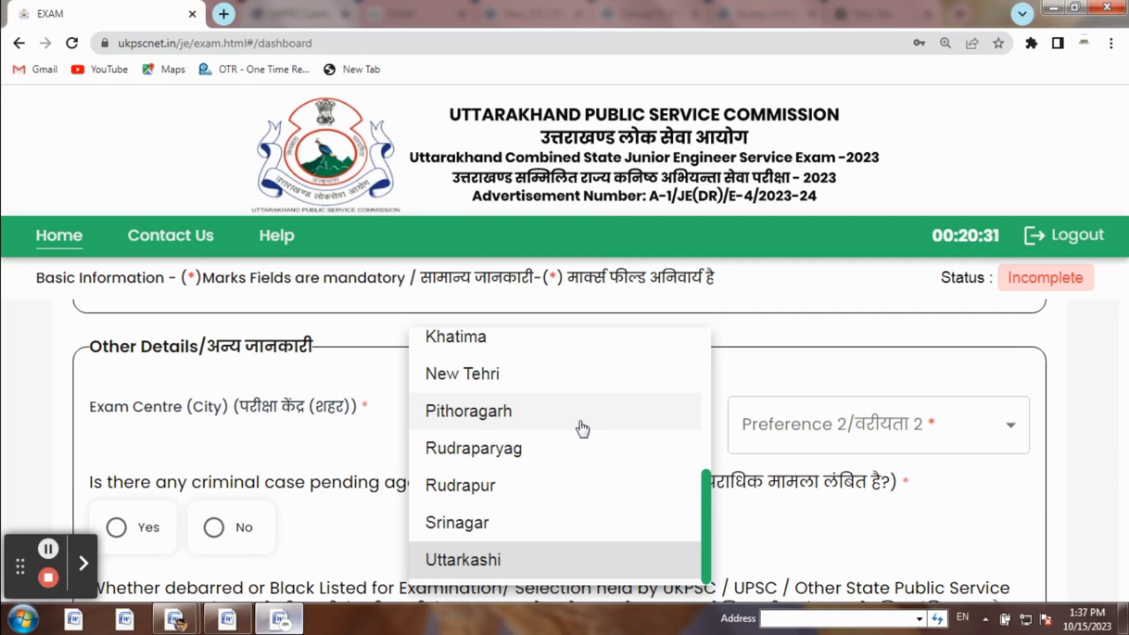
scroll(581, 429, up, 1)
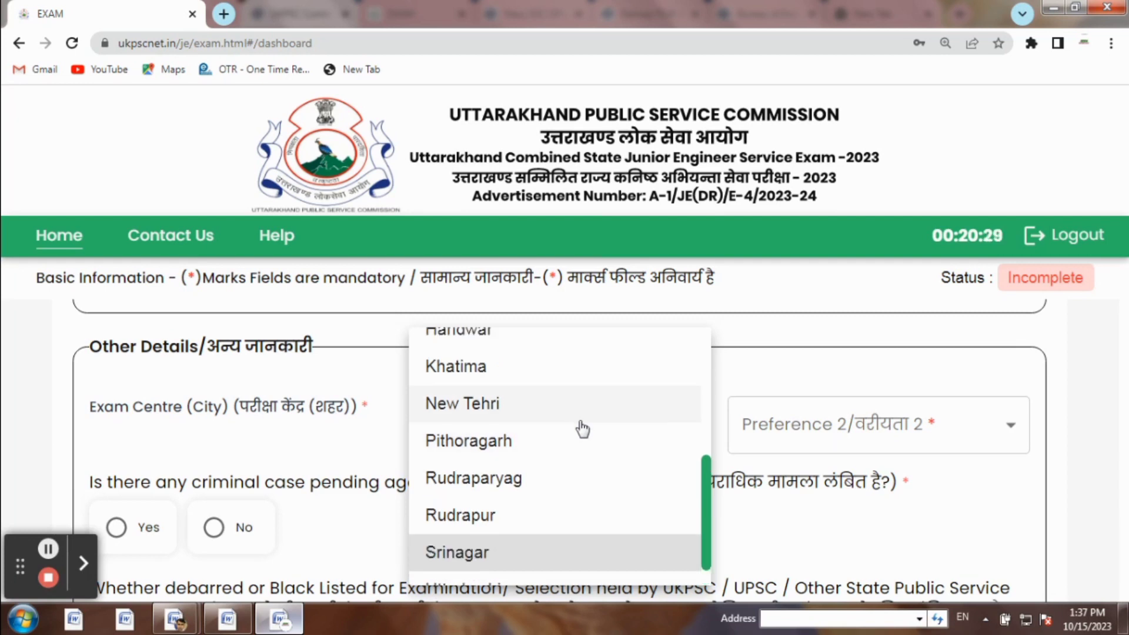
scroll(582, 429, up, 1)
key(Up)
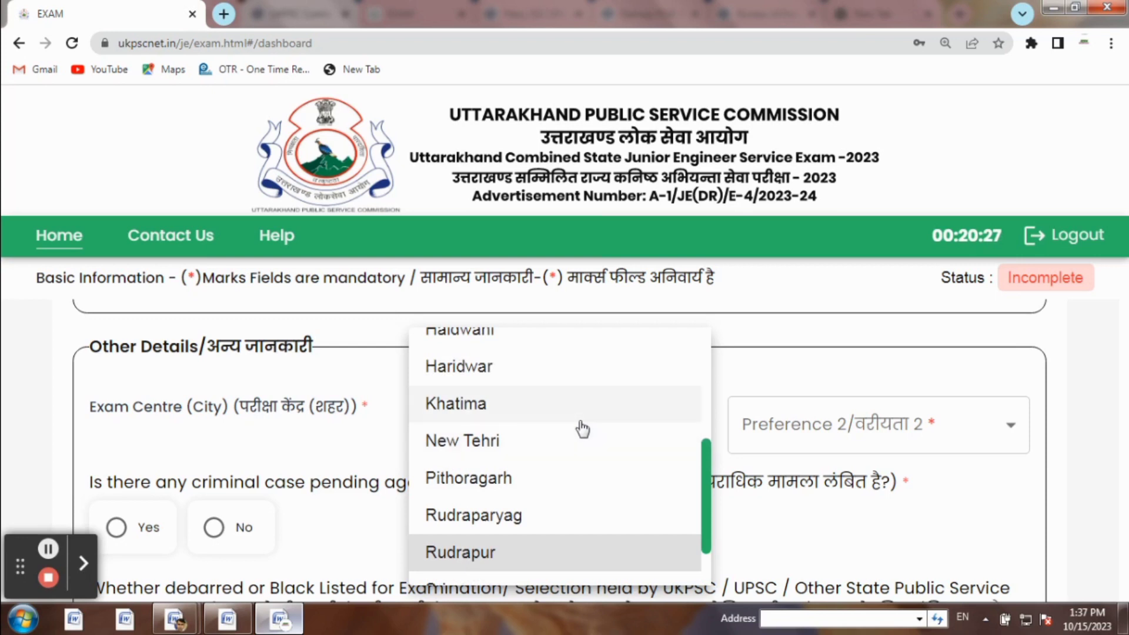
key(Return)
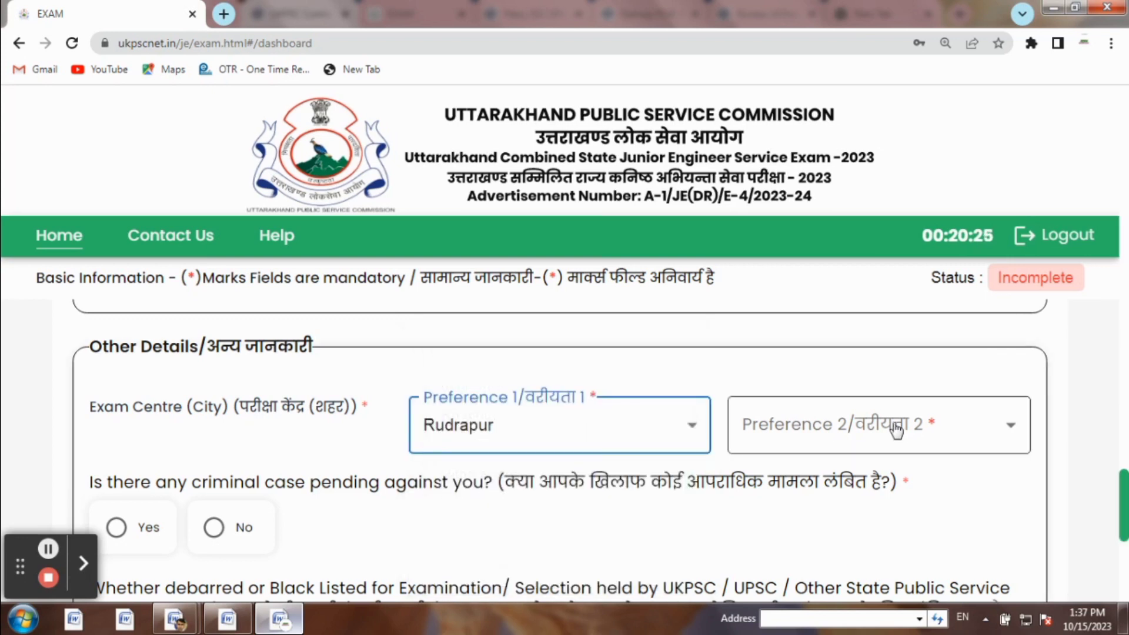
Set exam centre Preference 2 to Haridwar
click(896, 431)
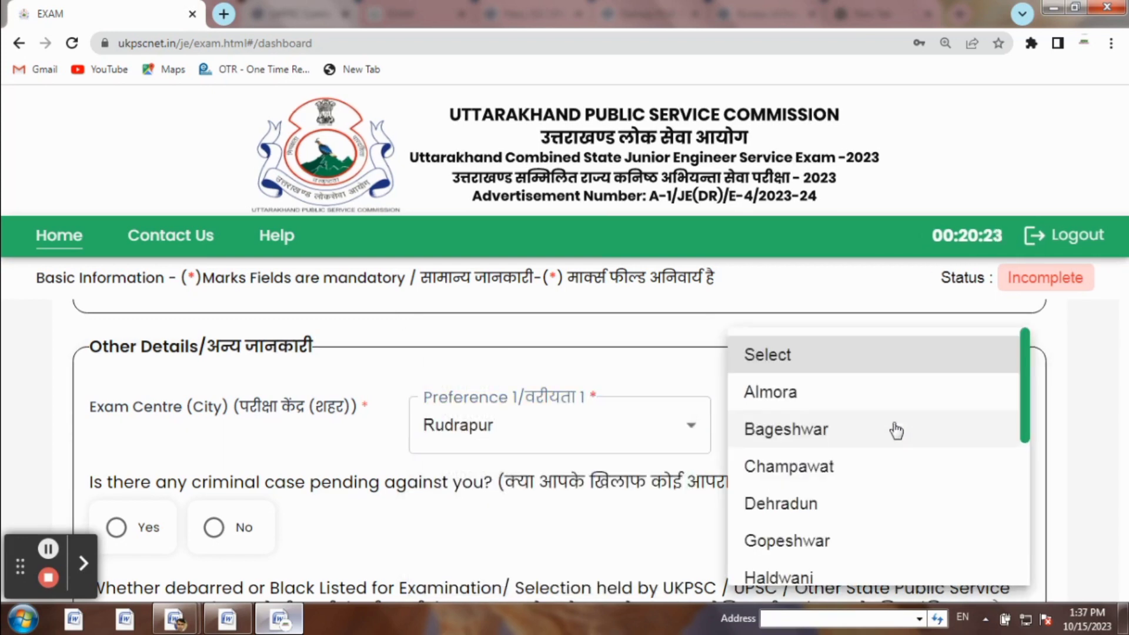
key(Down)
key(Down)
key(Down)
key(Down)
key(Down)
key(Down)
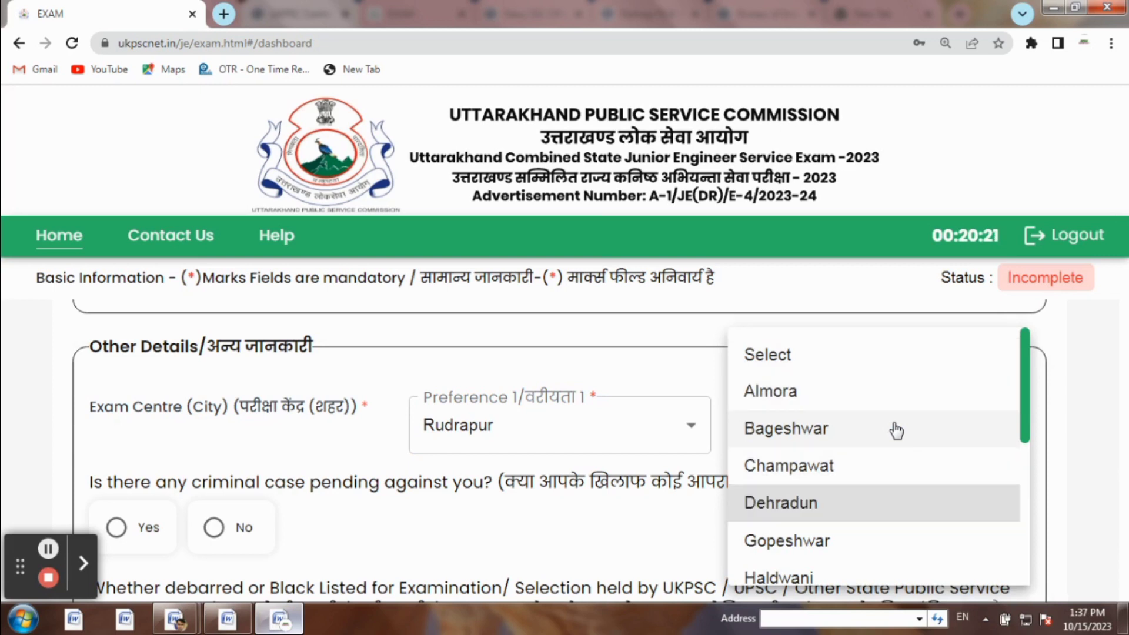
key(Down)
key(Down)
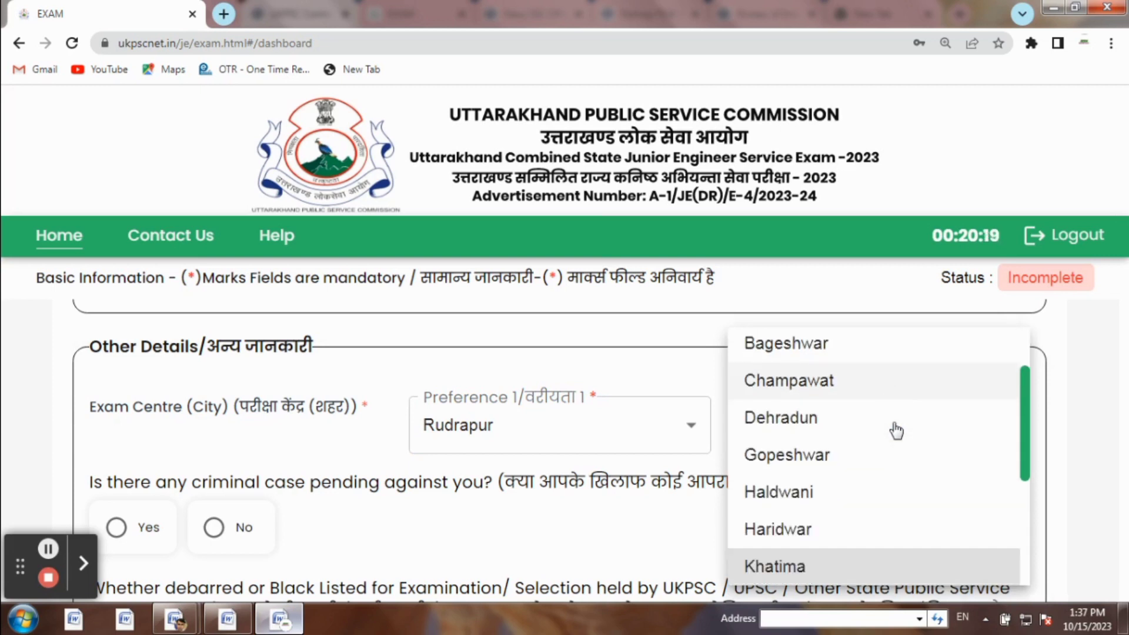
key(Down)
key(Down)
key(Down)
key(Down)
key(Down)
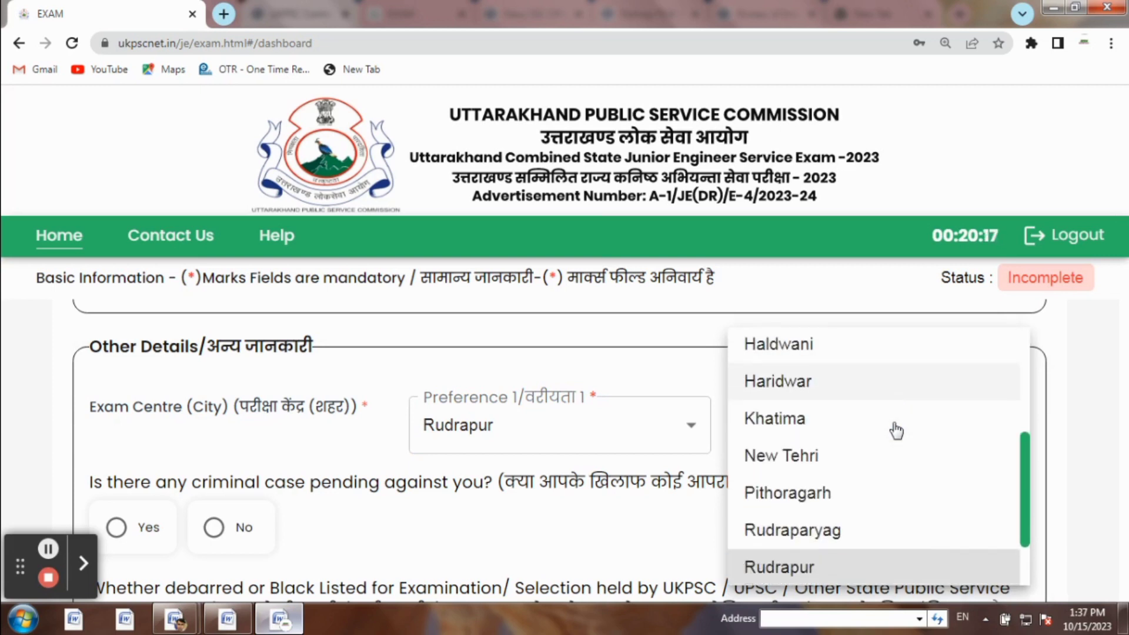
key(Down)
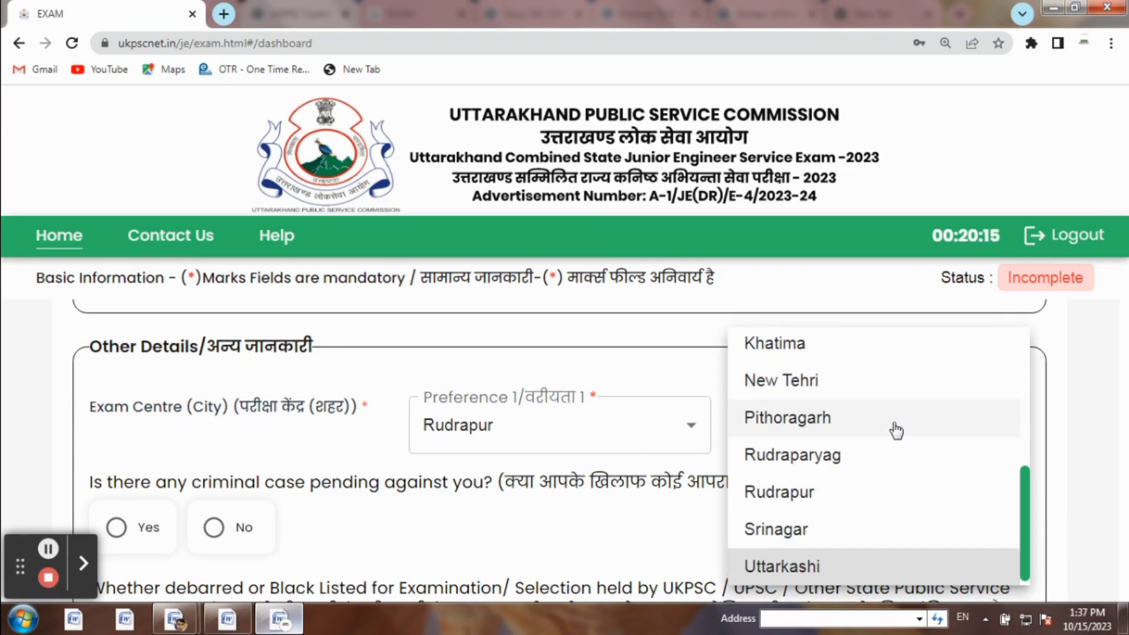
key(Up)
key(Up)
key(Up)
key(Up)
key(Up)
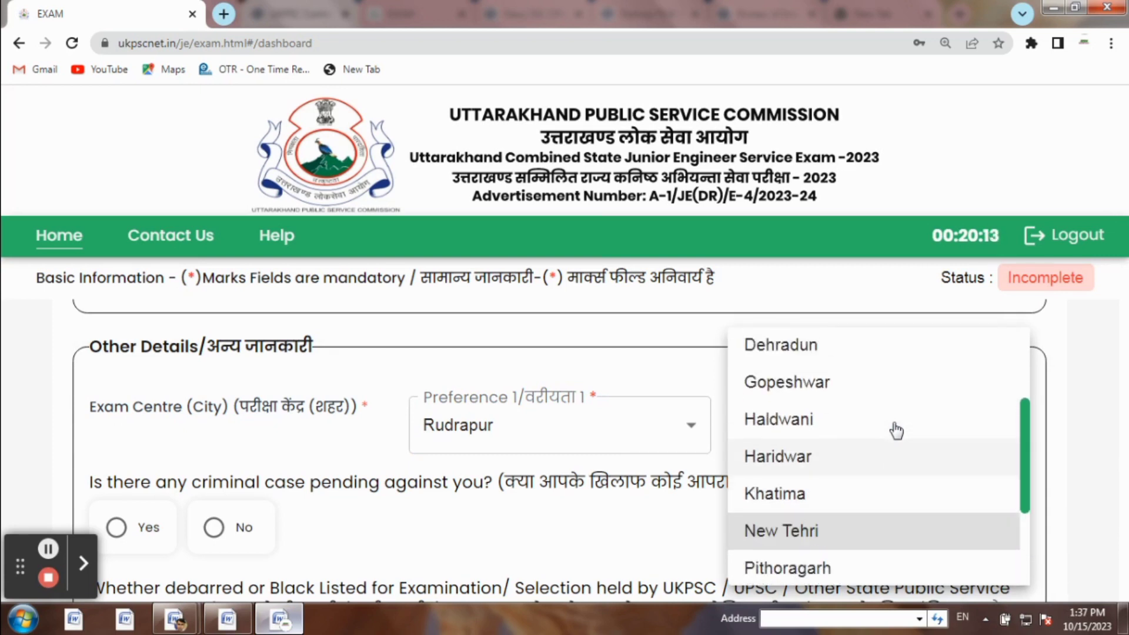
key(Up)
key(Up)
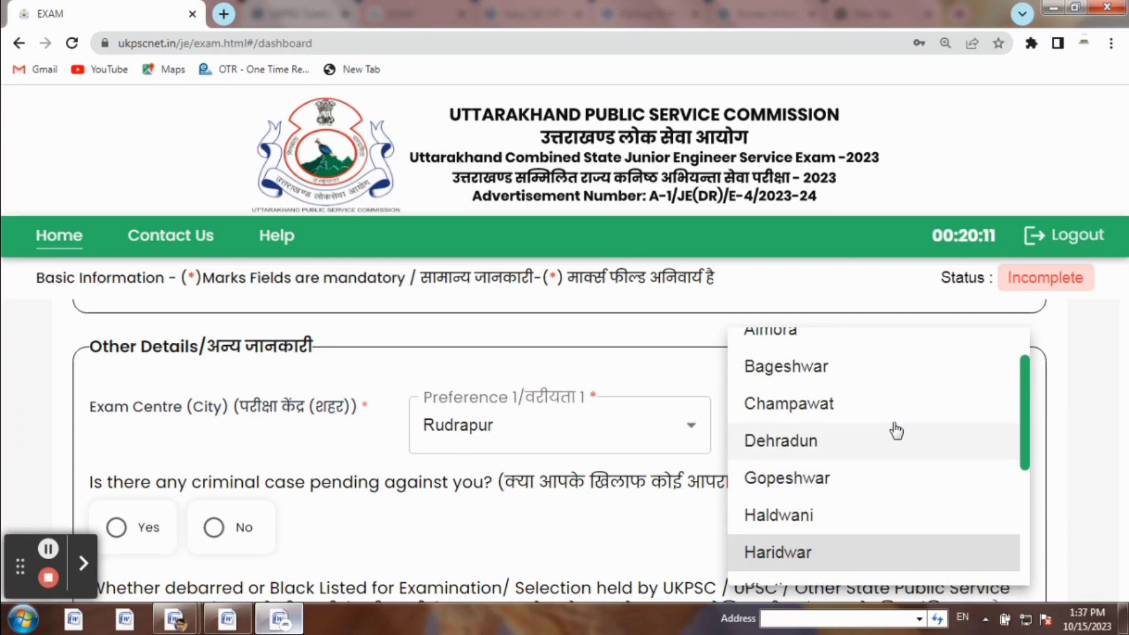
key(Return)
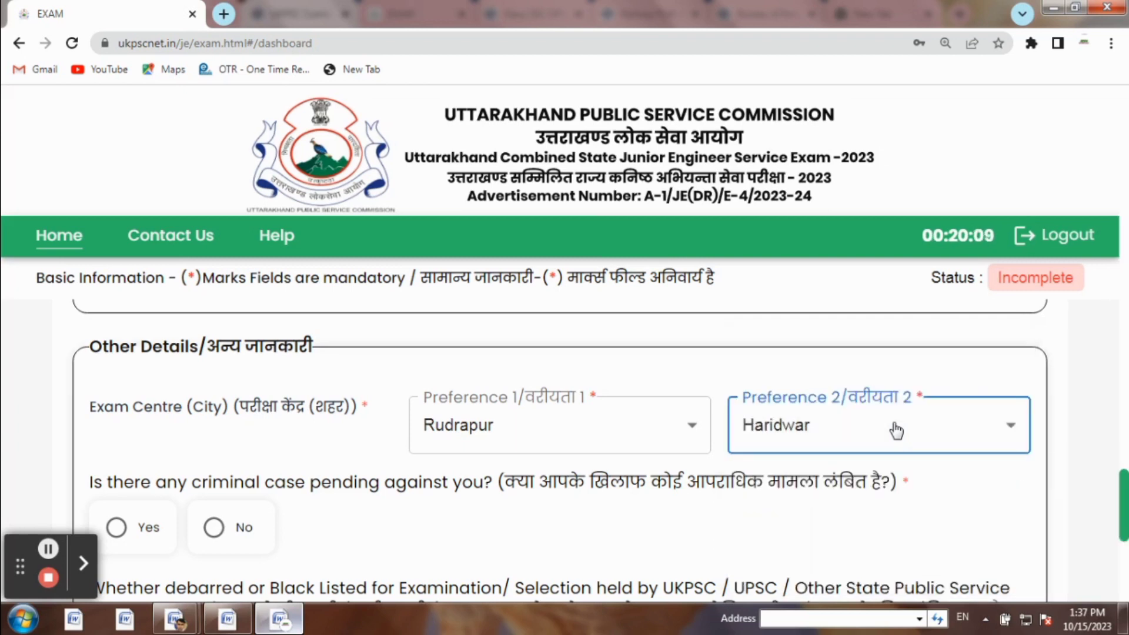
Change exam centre Preference 2 from Haridwar to Haldwani
click(895, 431)
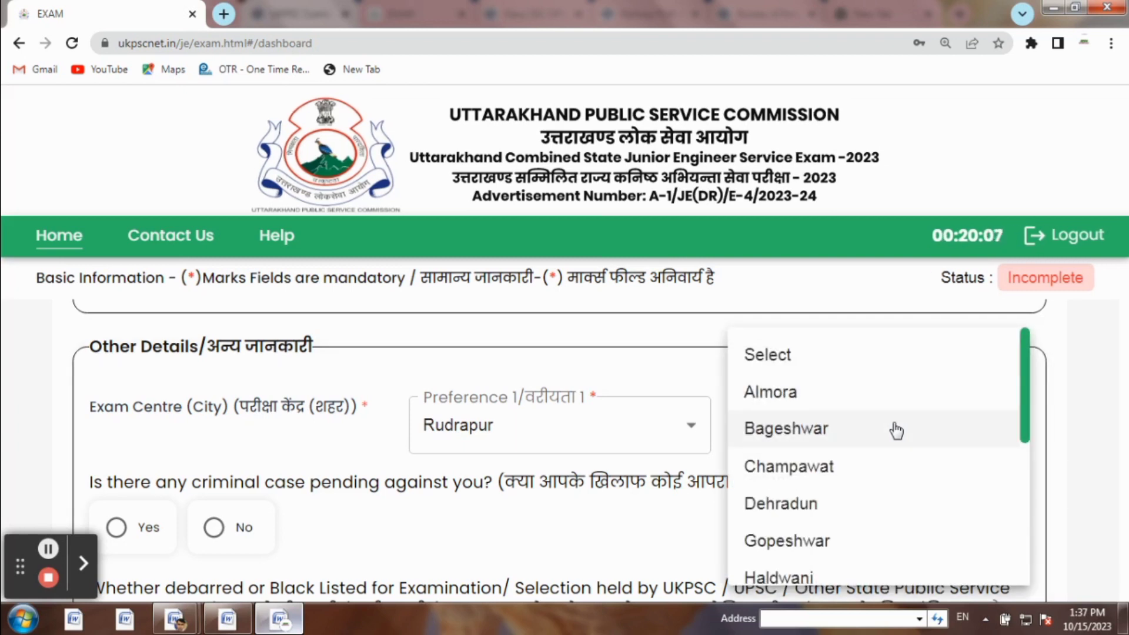
key(Down)
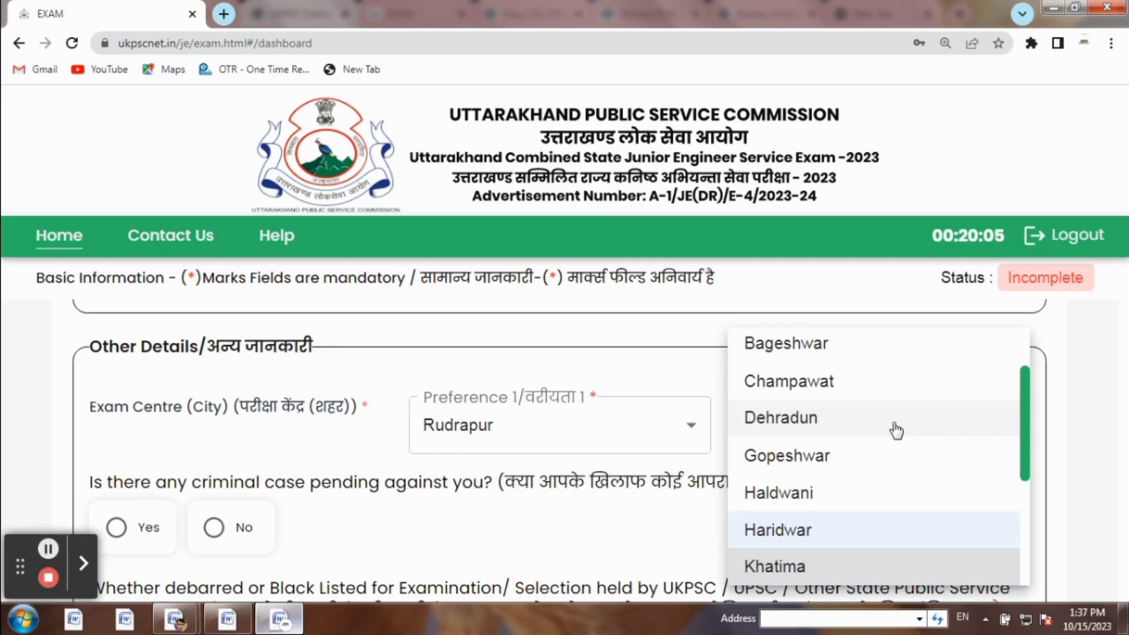
key(Down)
key(Up)
key(Up)
key(Up)
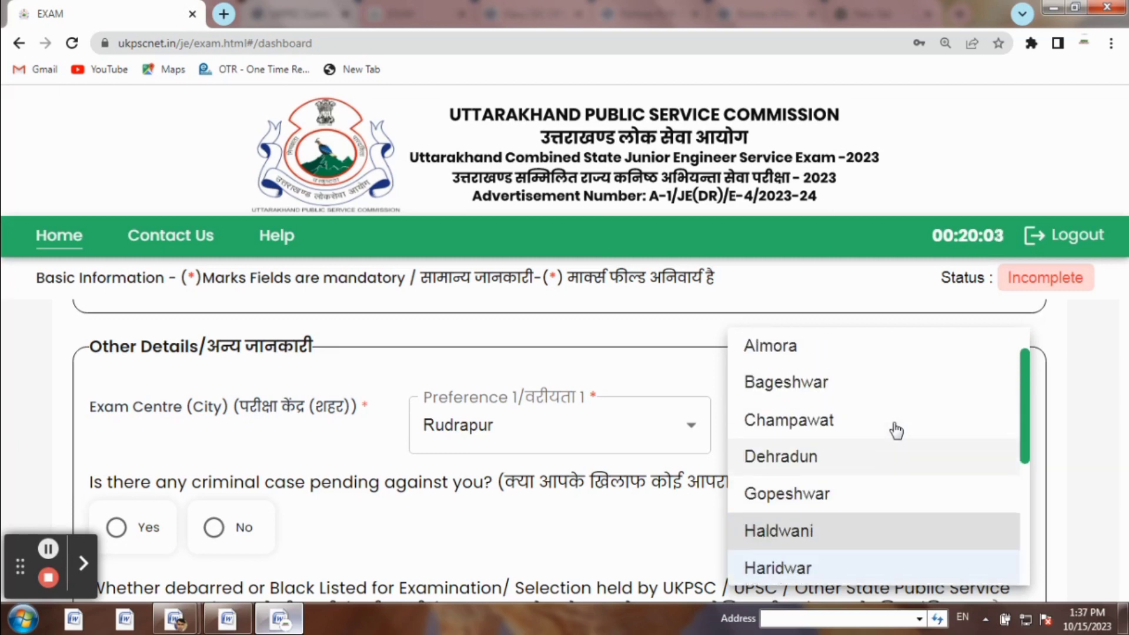
scroll(896, 431, up, 1)
key(Return)
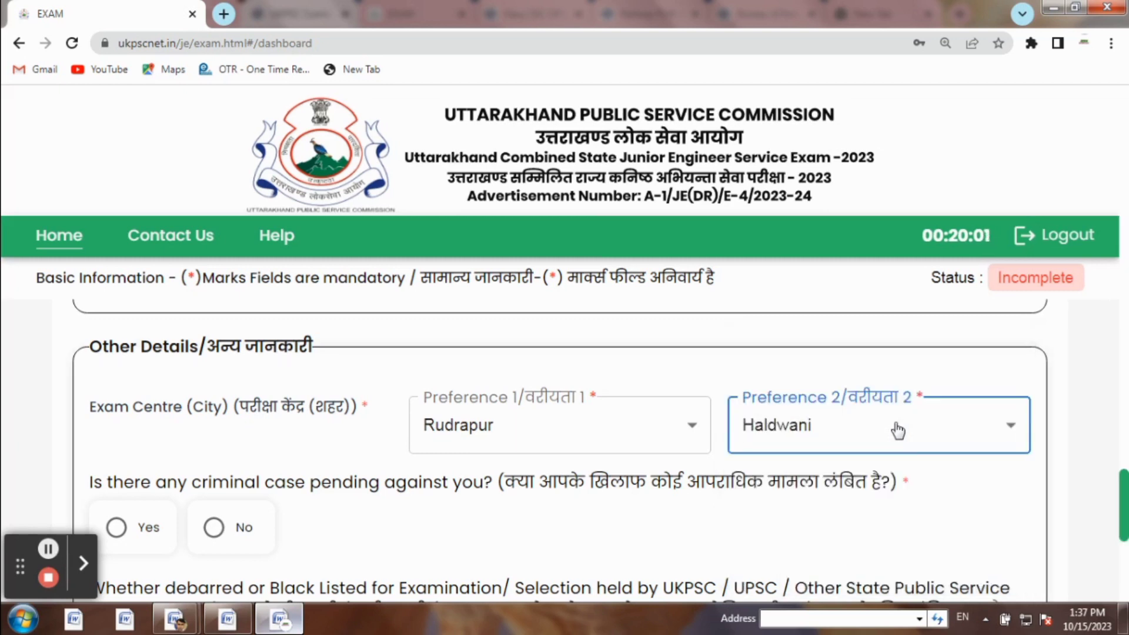
drag(1124, 482, 1124, 498)
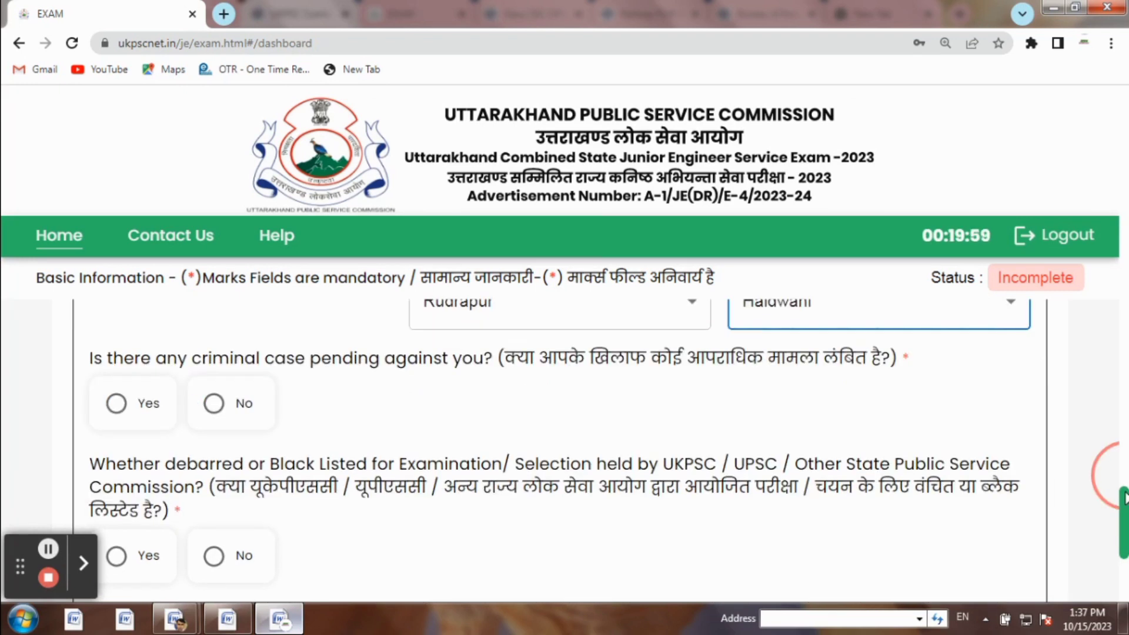
Answer No to the pending criminal case and debarred/blacklisted questions
click(214, 406)
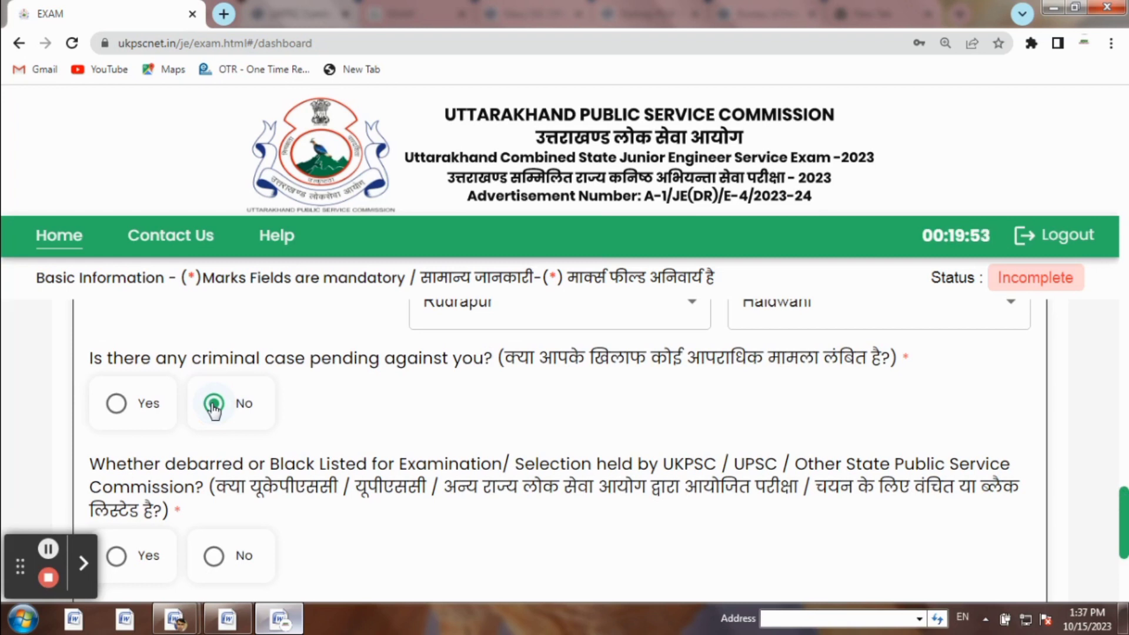
click(218, 557)
drag(1127, 514, 1127, 543)
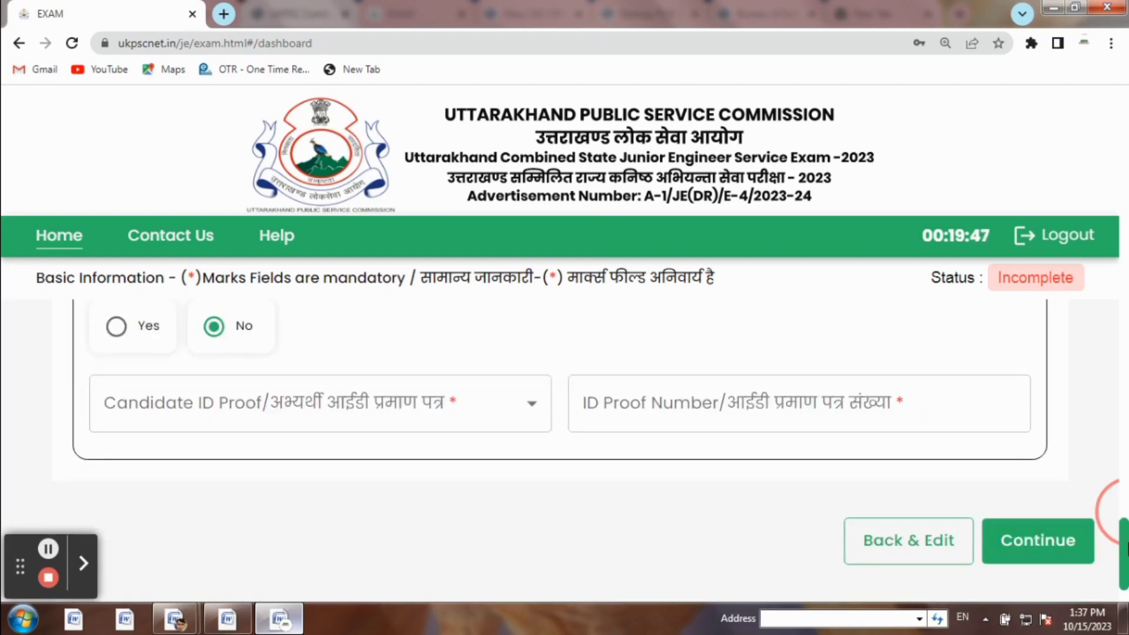
Choose Aadhaar Card as the candidate ID proof and proceed to the Upload Images step
click(479, 412)
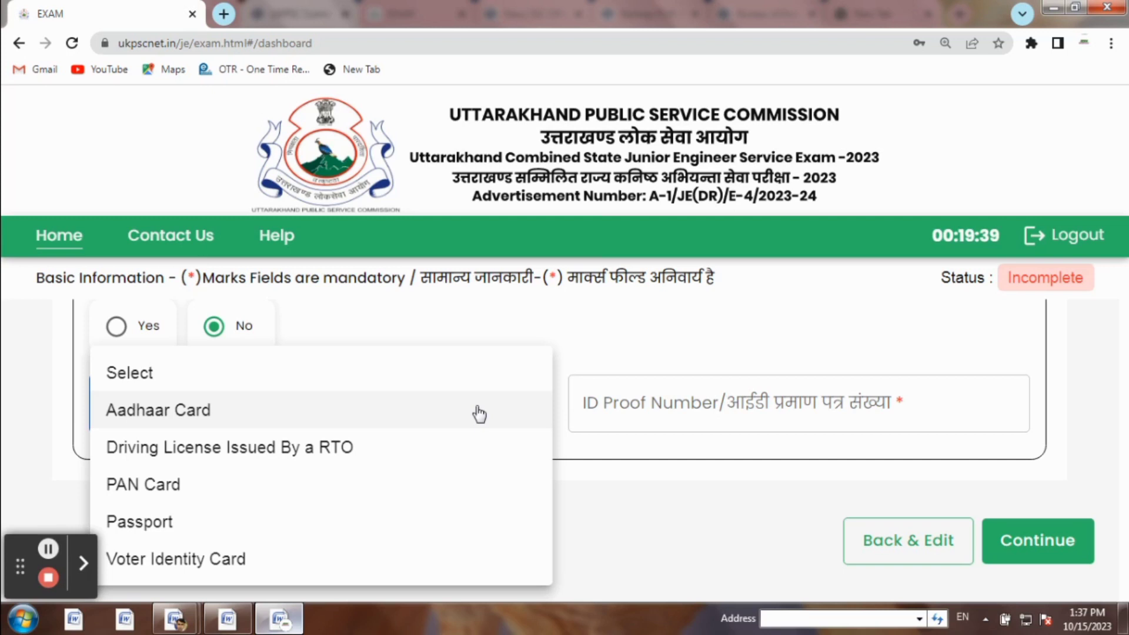
click(185, 421)
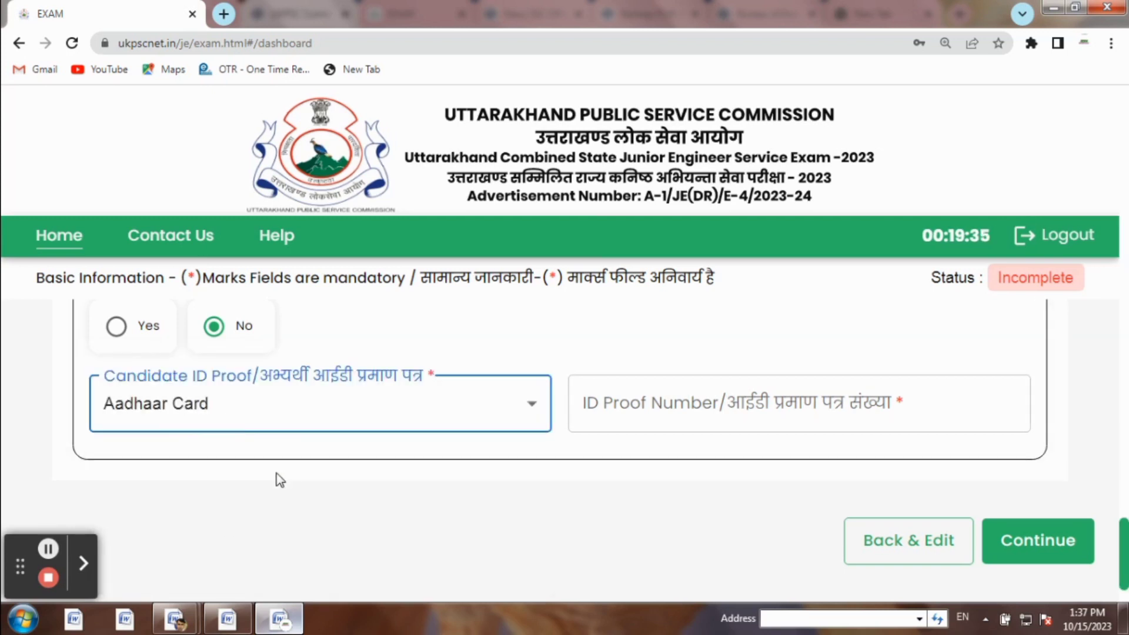
click(84, 564)
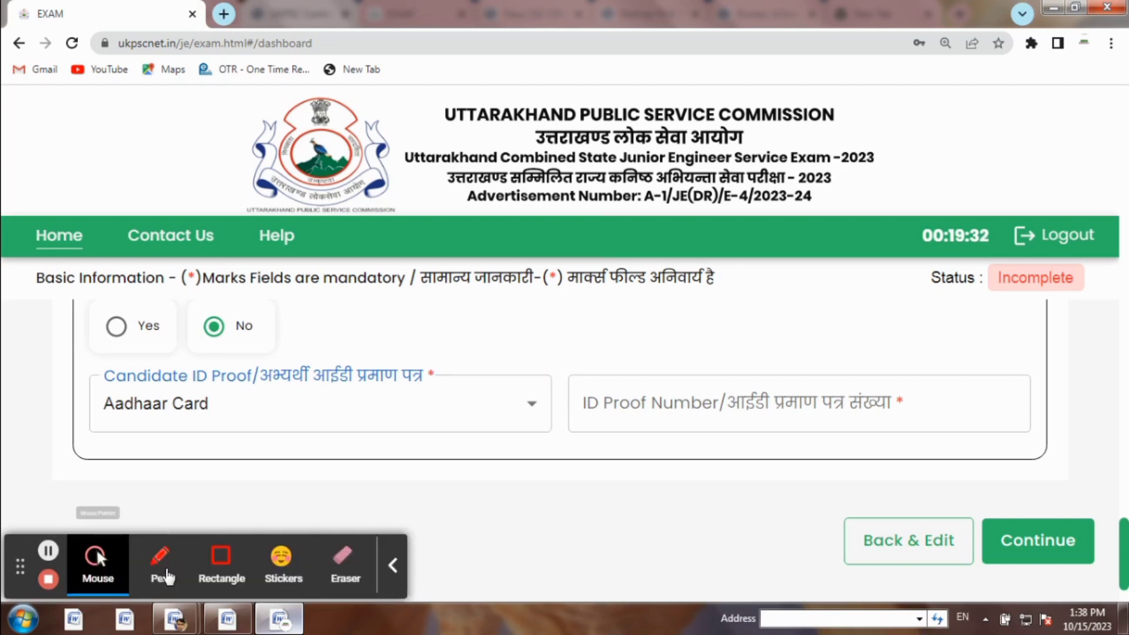
click(217, 555)
drag(647, 385, 790, 409)
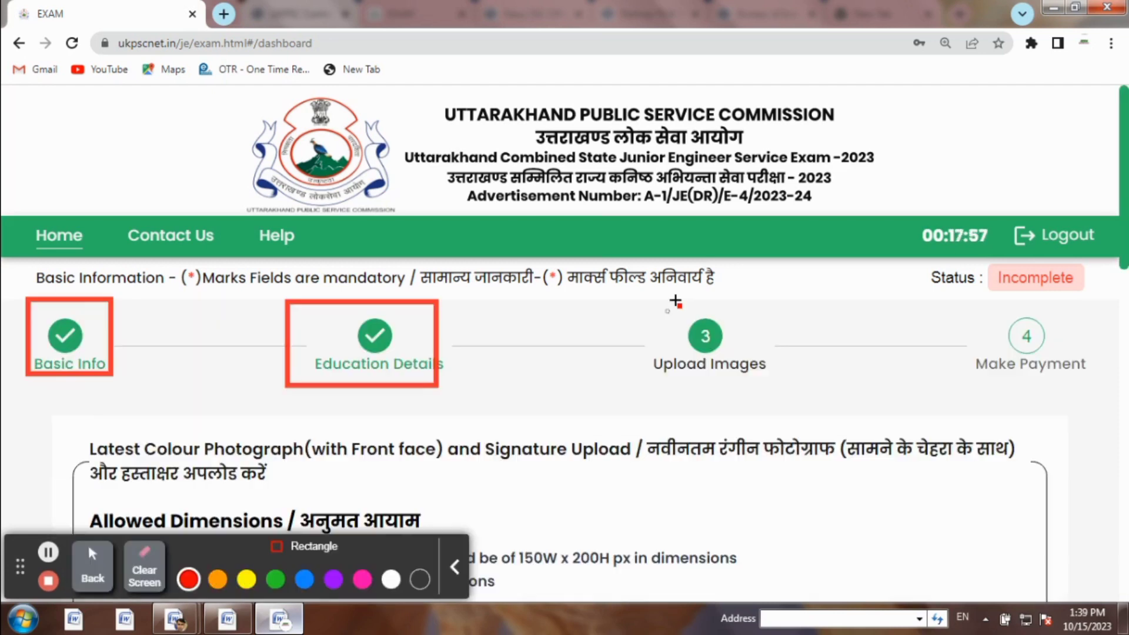
drag(670, 300, 782, 388)
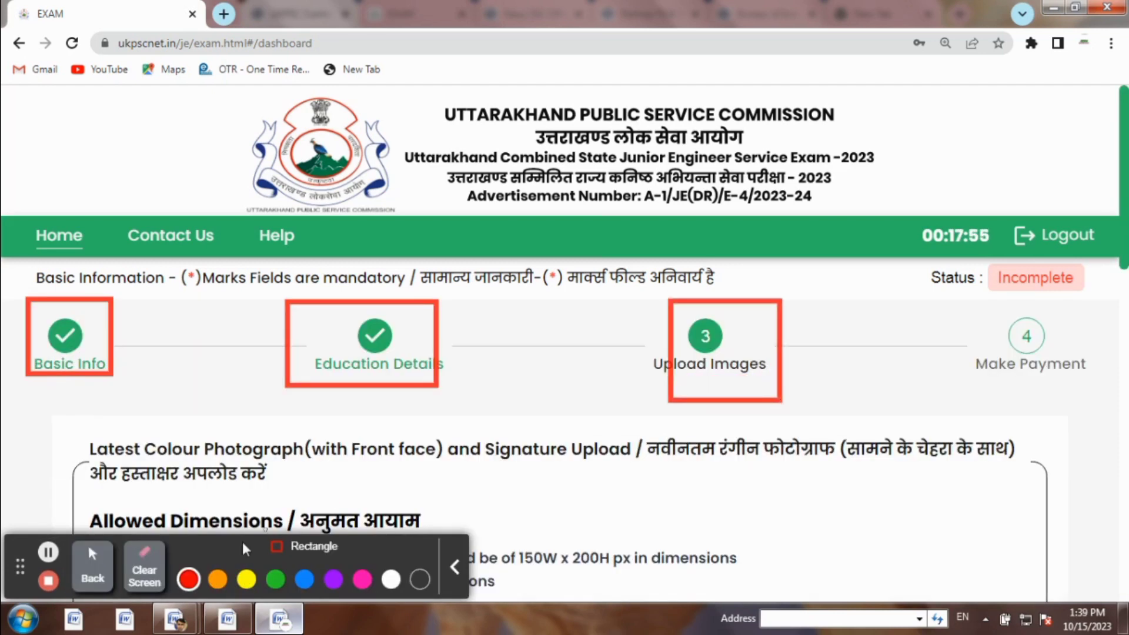
click(87, 573)
click(87, 573)
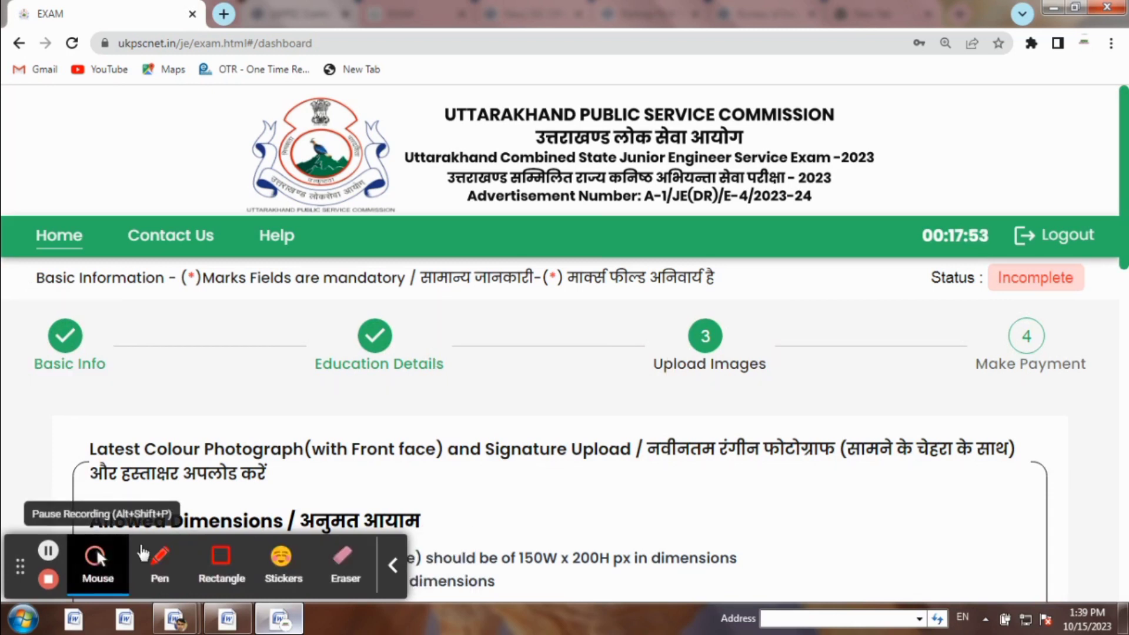
drag(1126, 186, 1127, 217)
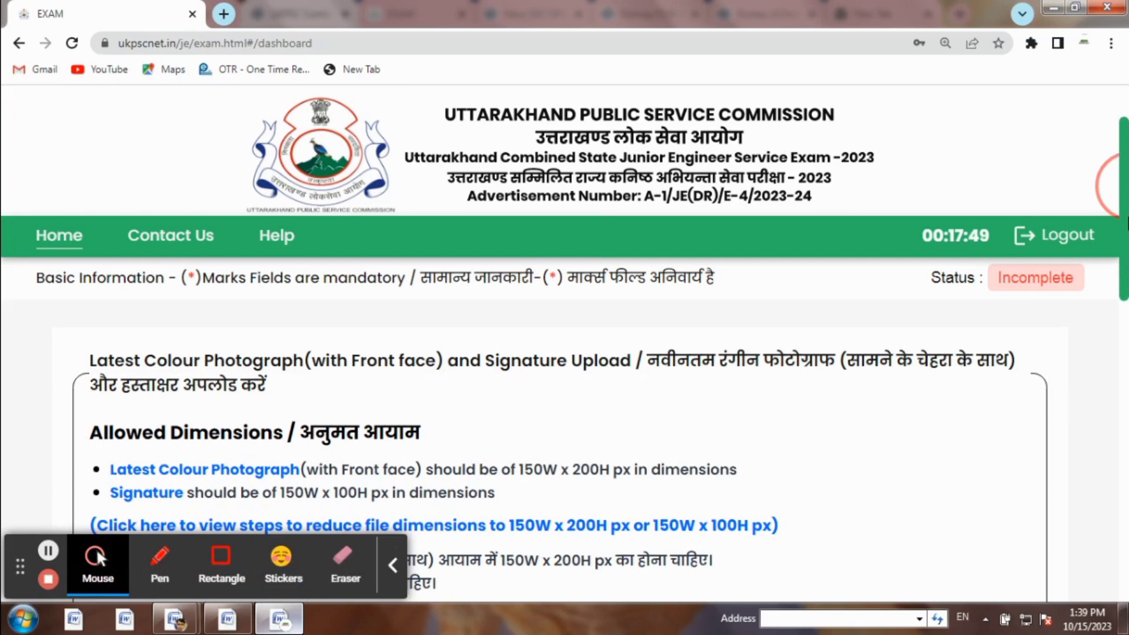
drag(1127, 217, 1128, 372)
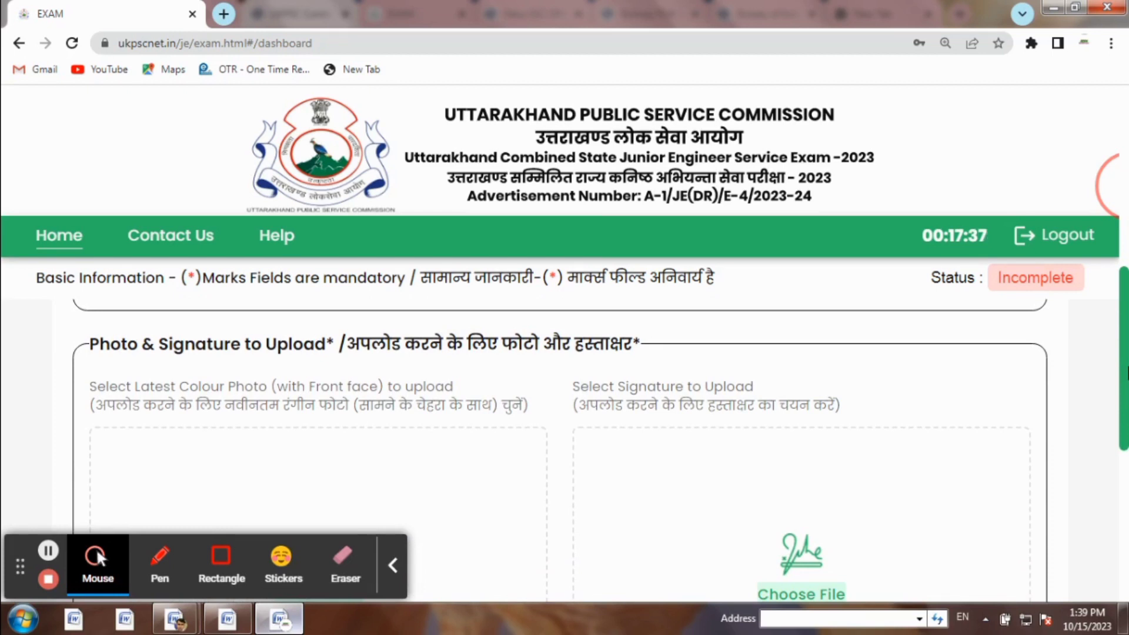
drag(1127, 371, 1127, 482)
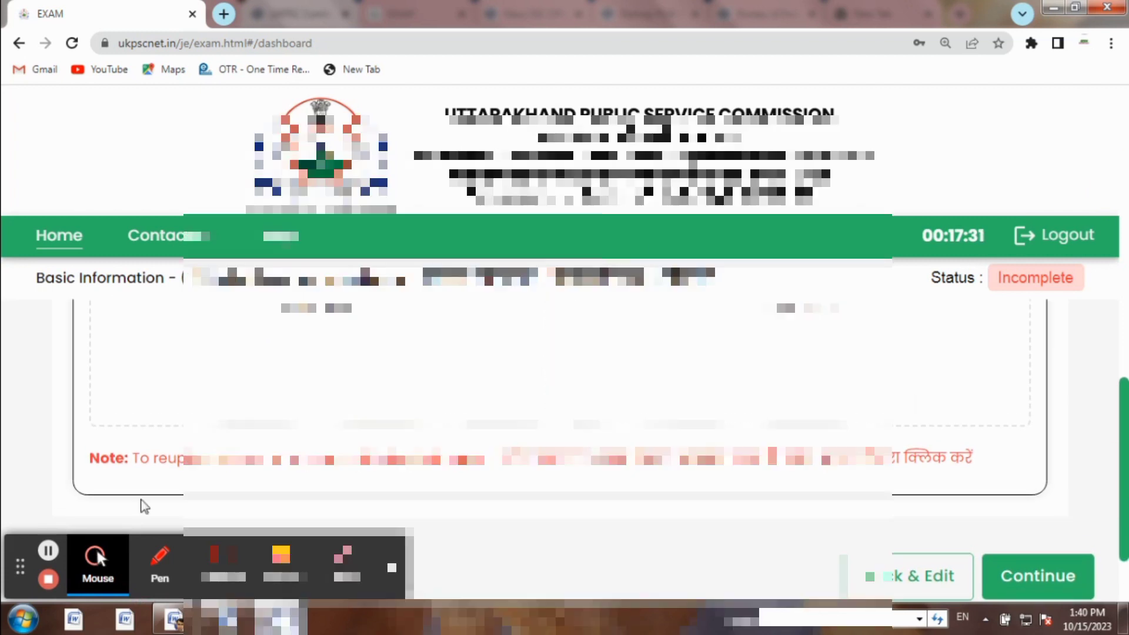
Submit the uploaded photograph and signature images
click(48, 550)
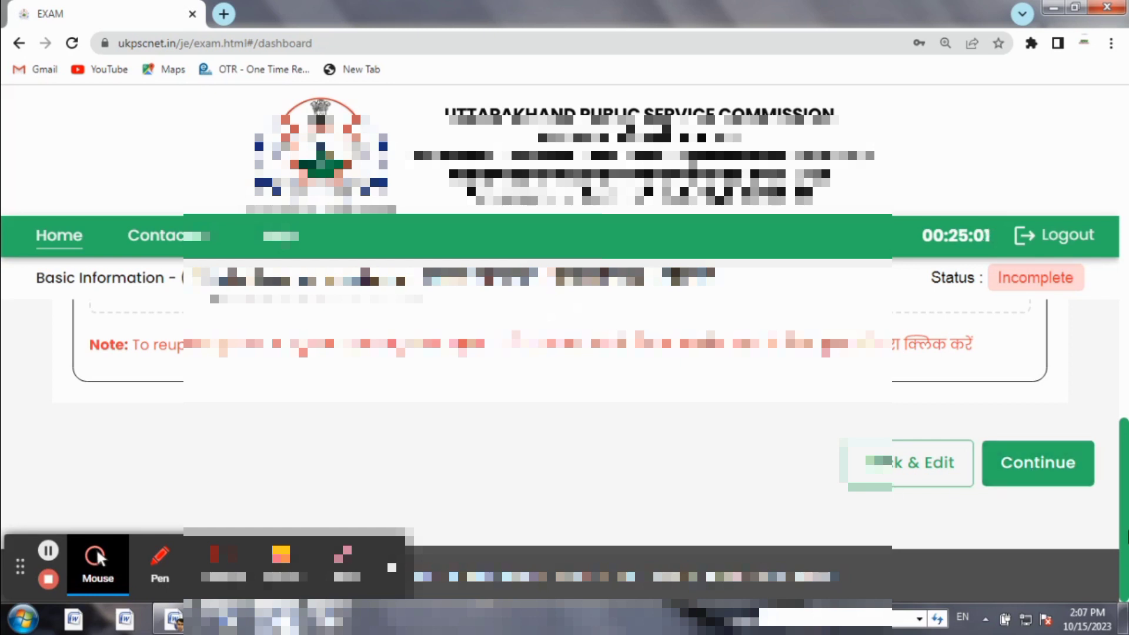
drag(1127, 518, 1128, 422)
scroll(1123, 517, down, 5)
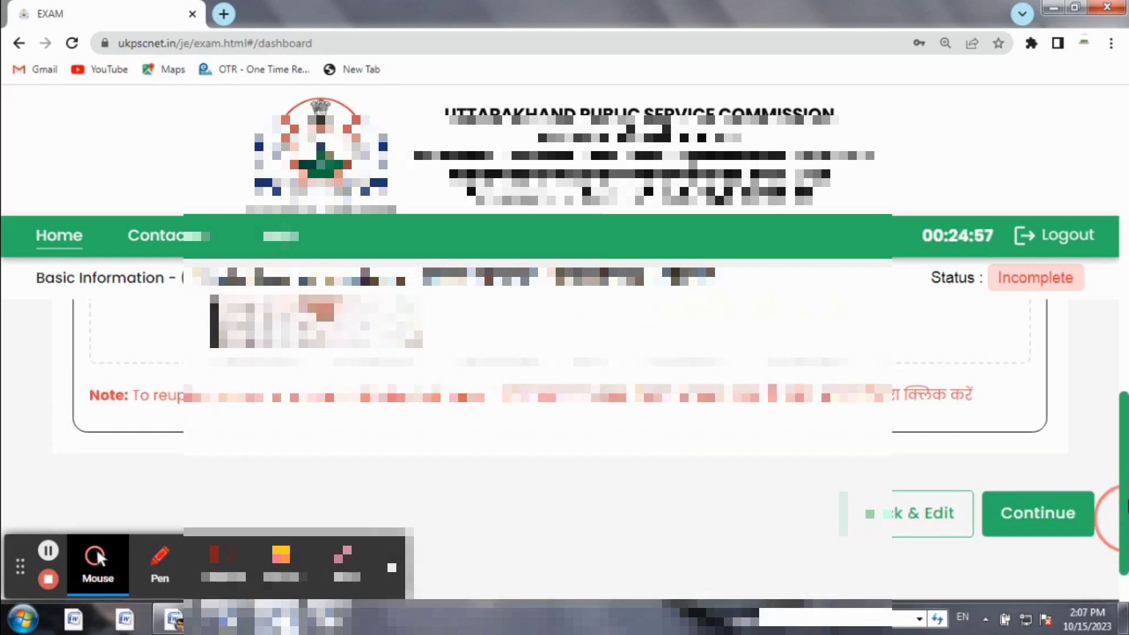
click(1025, 463)
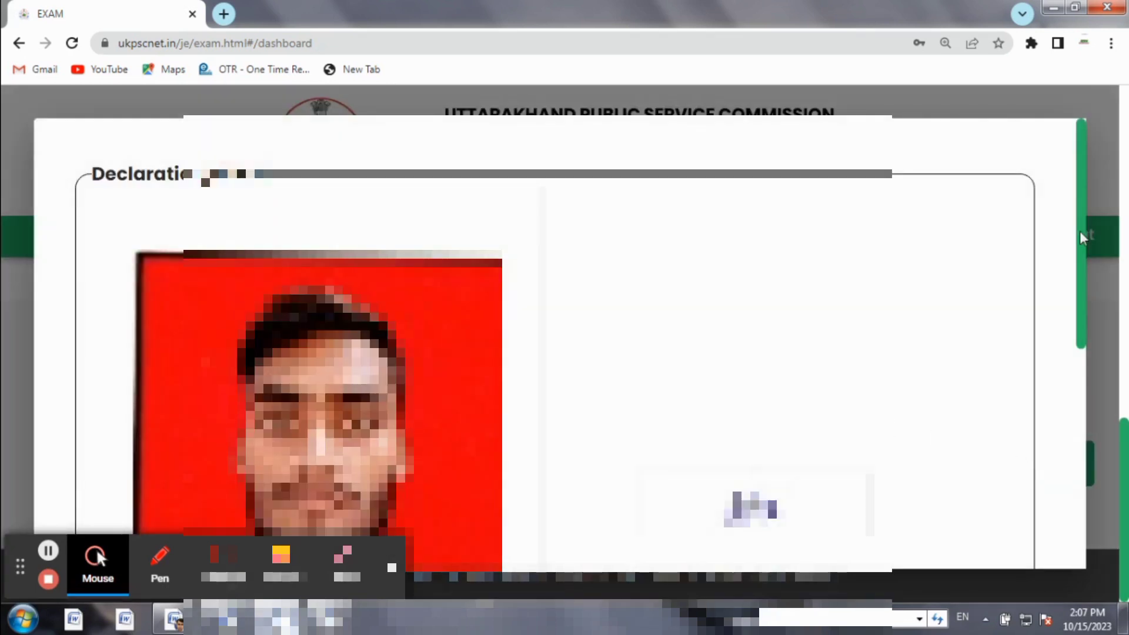
Accept the photo and signature declaration and continue to the ₹172.30 Make Payment step
drag(1083, 223, 1079, 489)
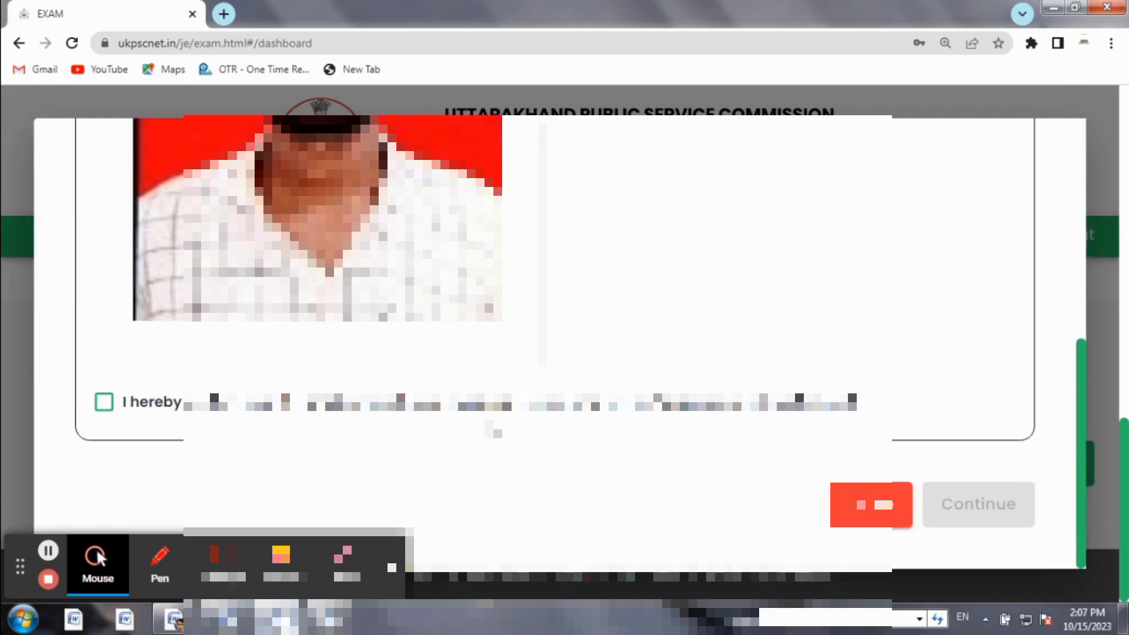
click(104, 405)
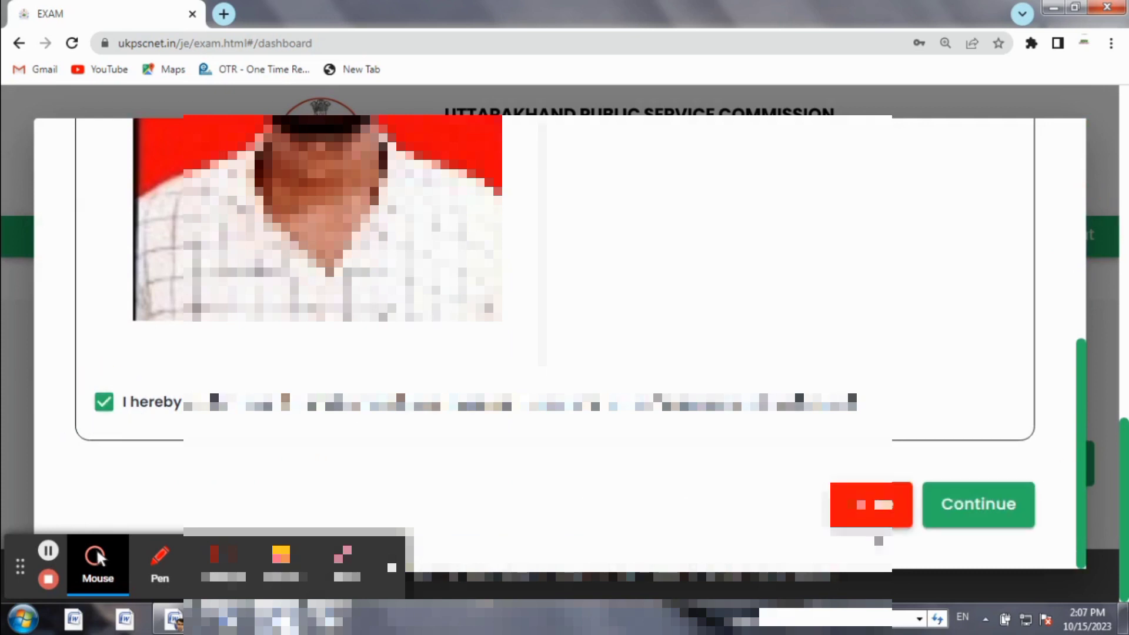
click(988, 500)
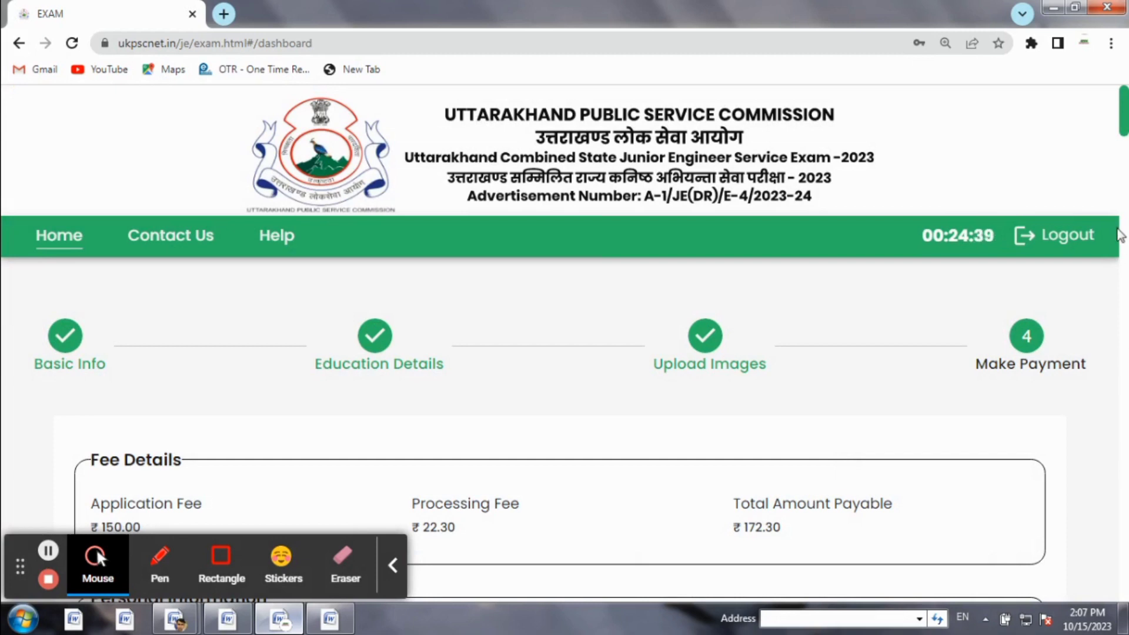
Accept the eligibility-conditions and true-details declarations, then proceed to the payment confirmation summary
drag(1125, 112, 1125, 541)
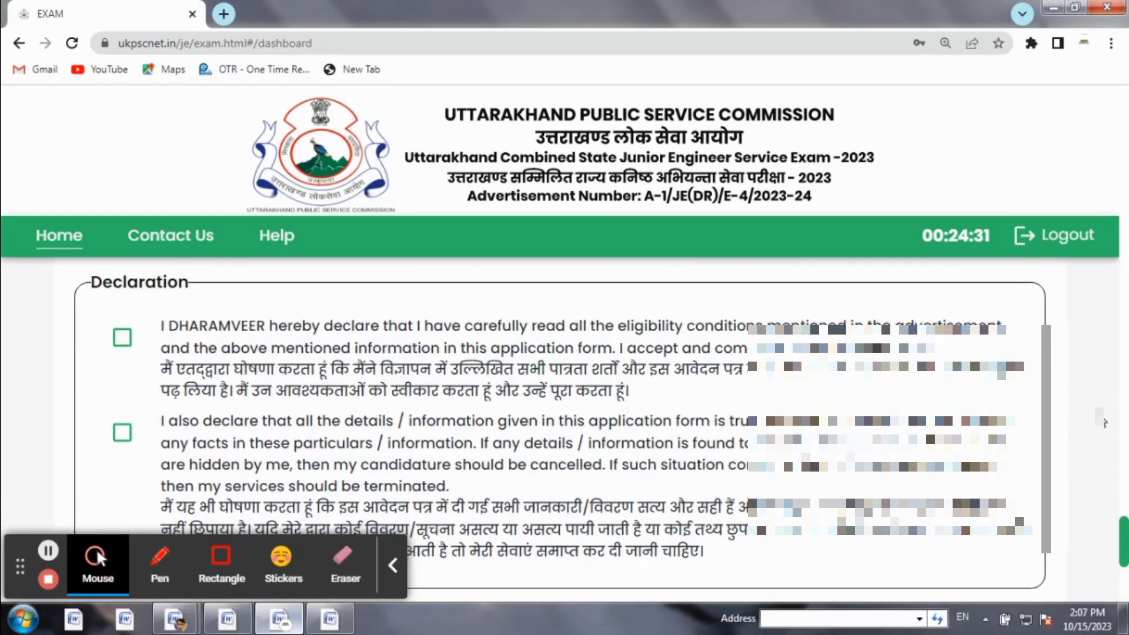
click(122, 340)
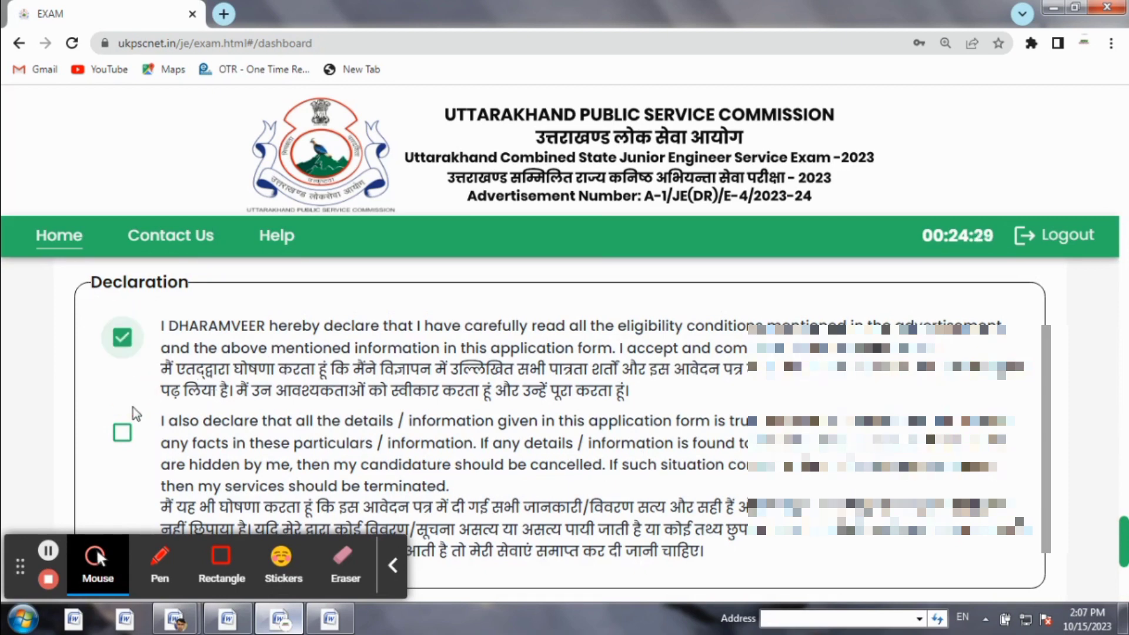
click(123, 433)
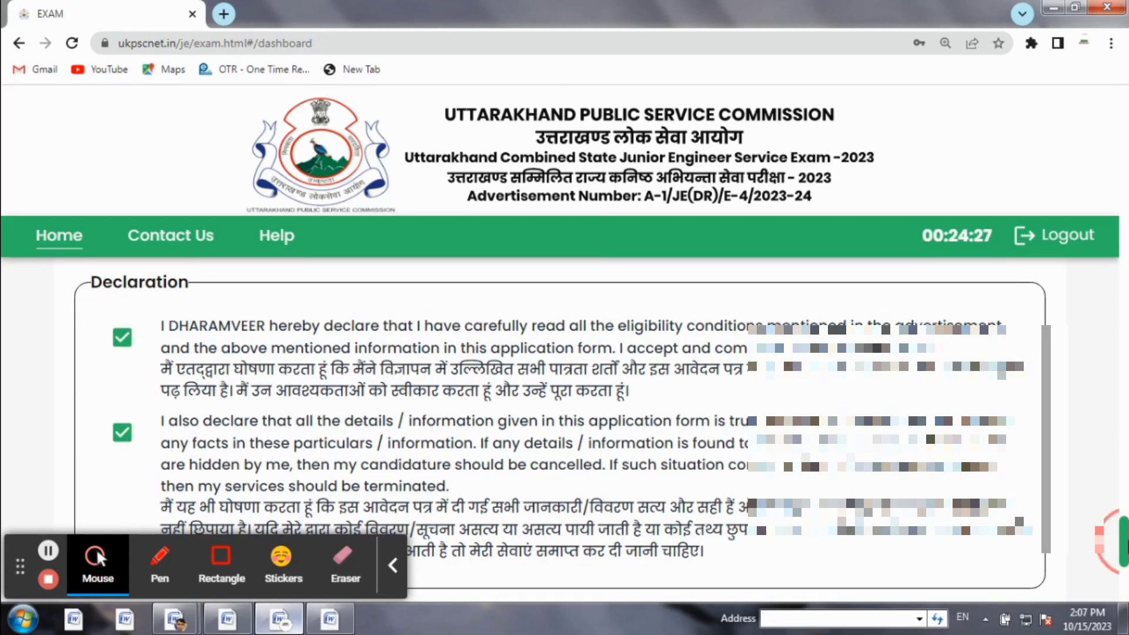
drag(1125, 542, 1125, 594)
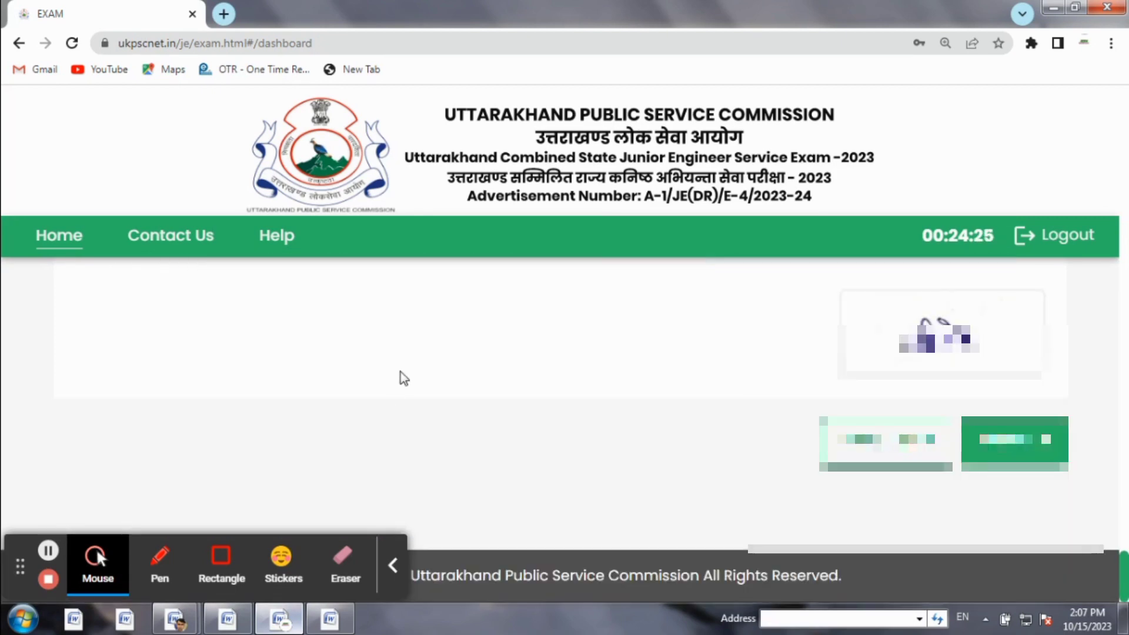
click(1012, 444)
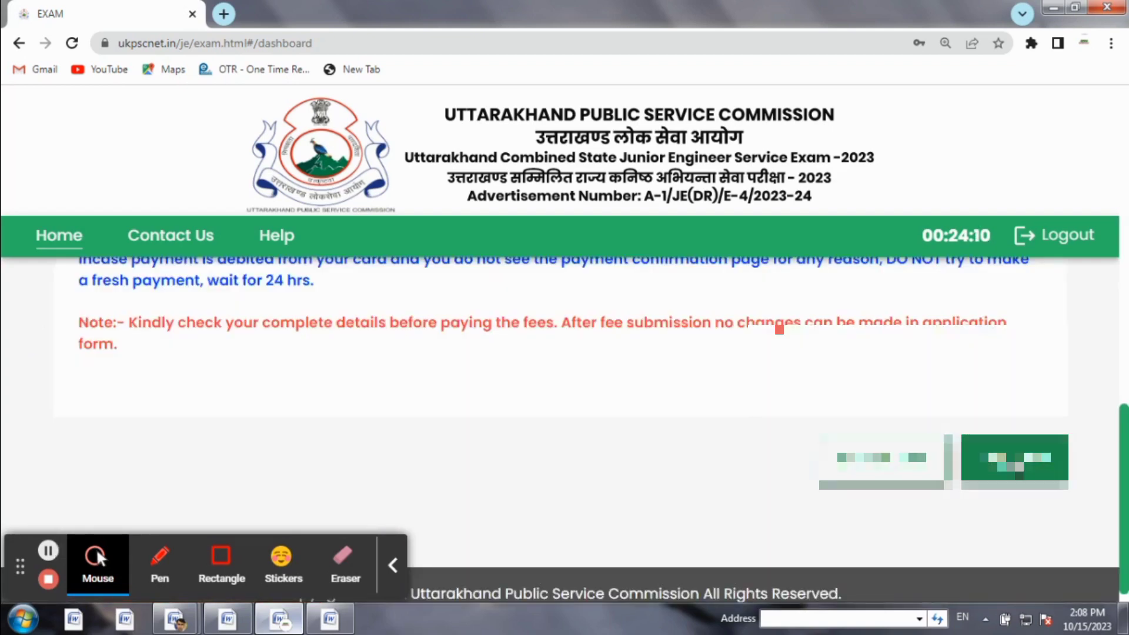
Proceed to pay the INR 172.30 application fee through the CCAvenue gateway
click(1014, 457)
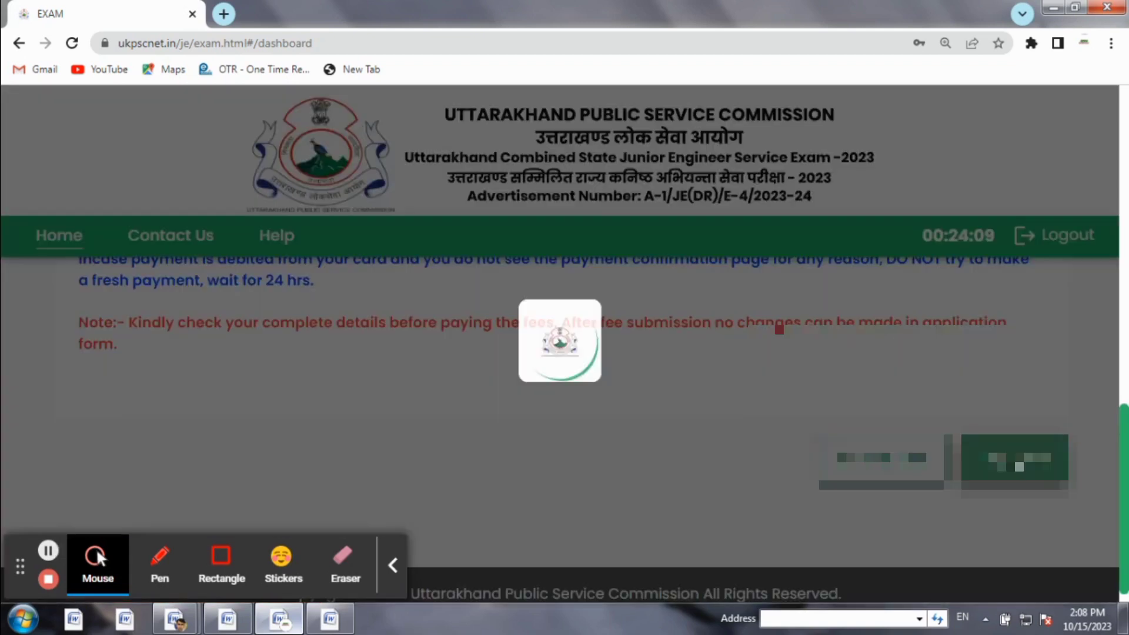